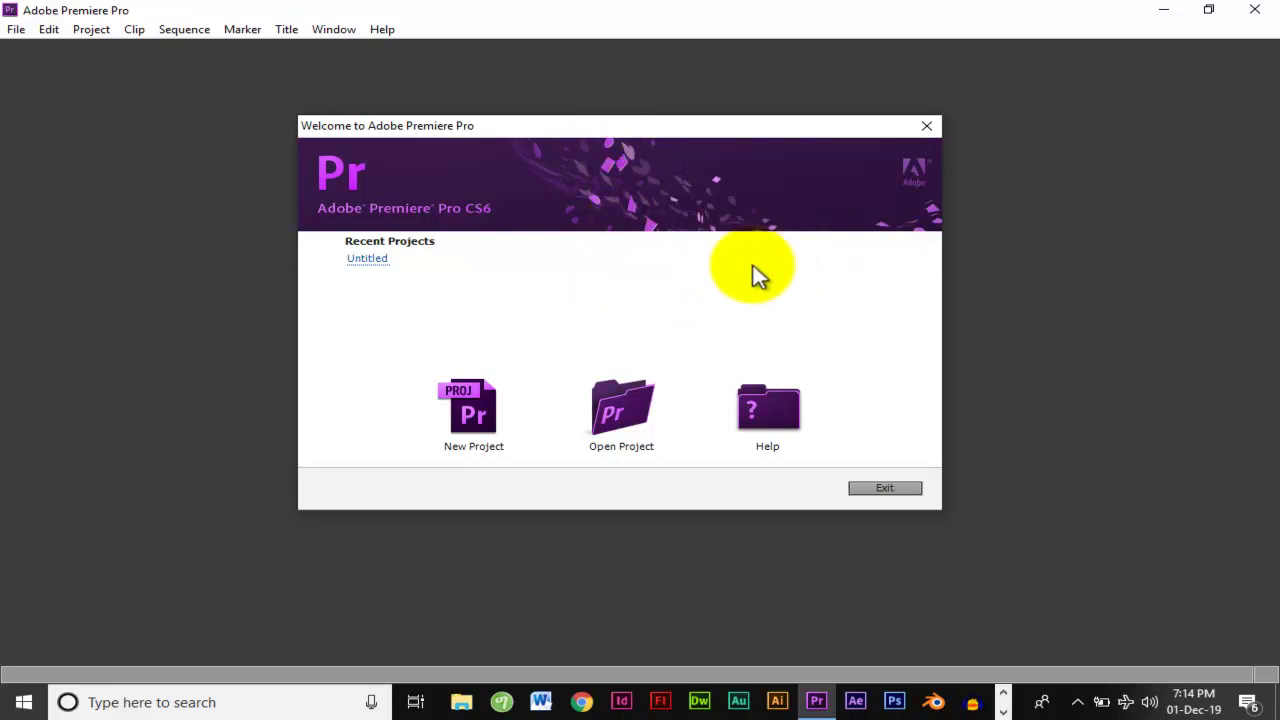
{"action": "left_click_drag", "start_coordinate": [629, 130], "coordinate": [682, 135]}
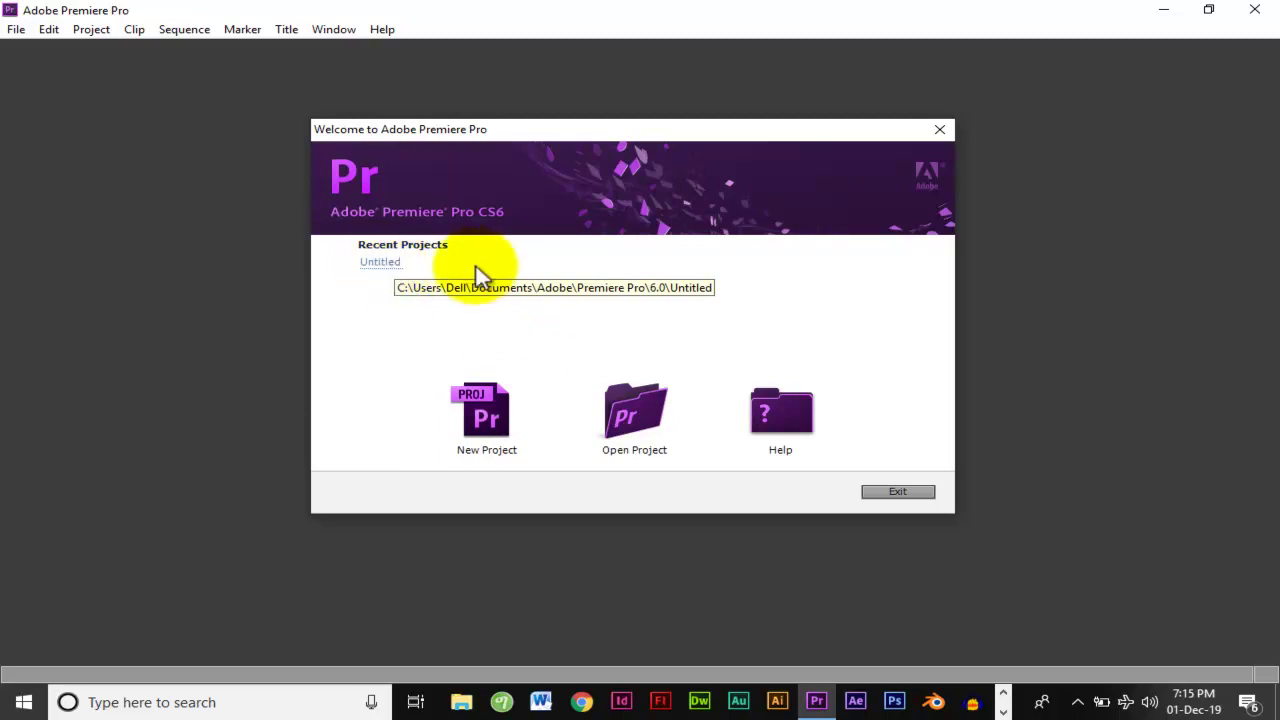
{"action": "left_click", "coordinate": [637, 412]}
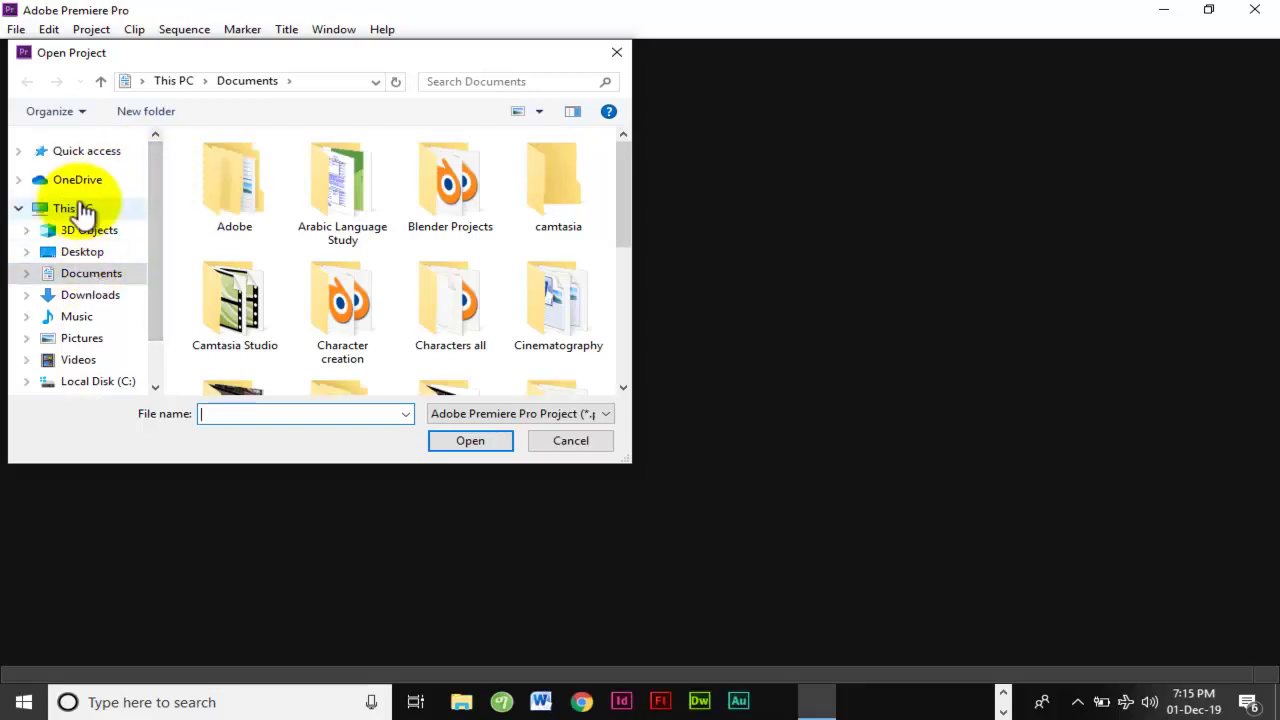
{"action": "left_click", "coordinate": [73, 209]}
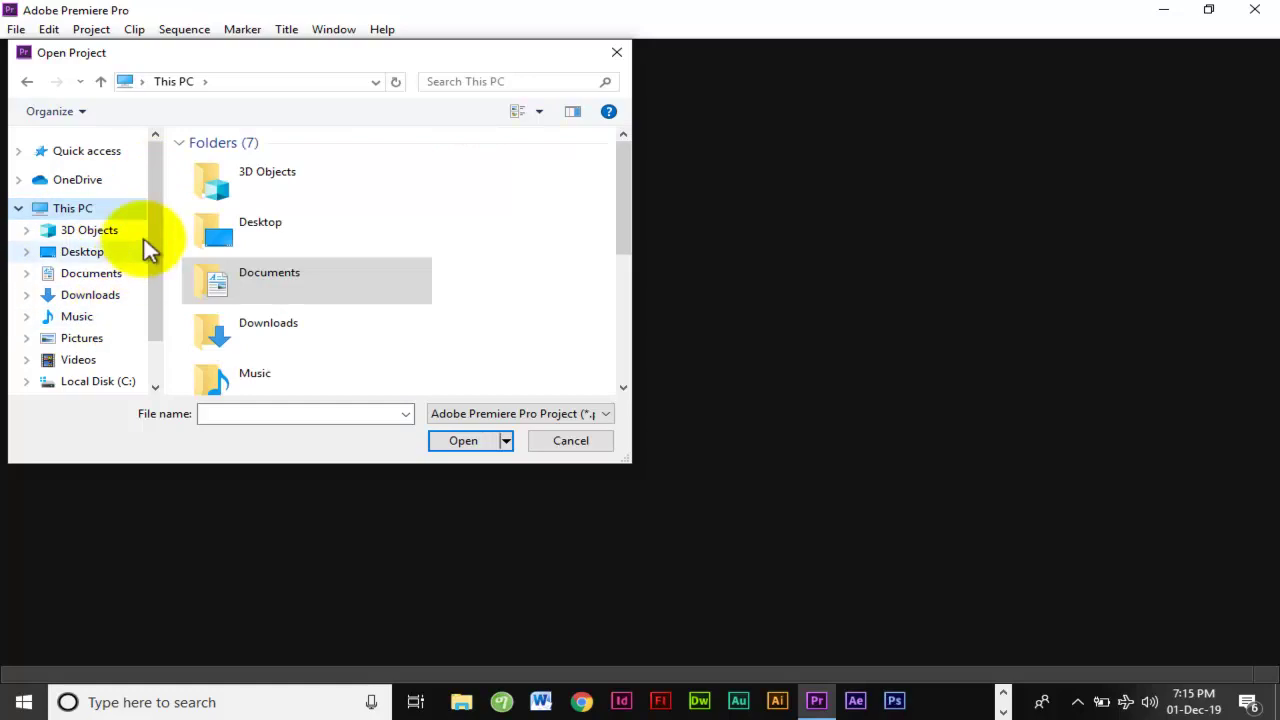
{"action": "double_click", "coordinate": [300, 290]}
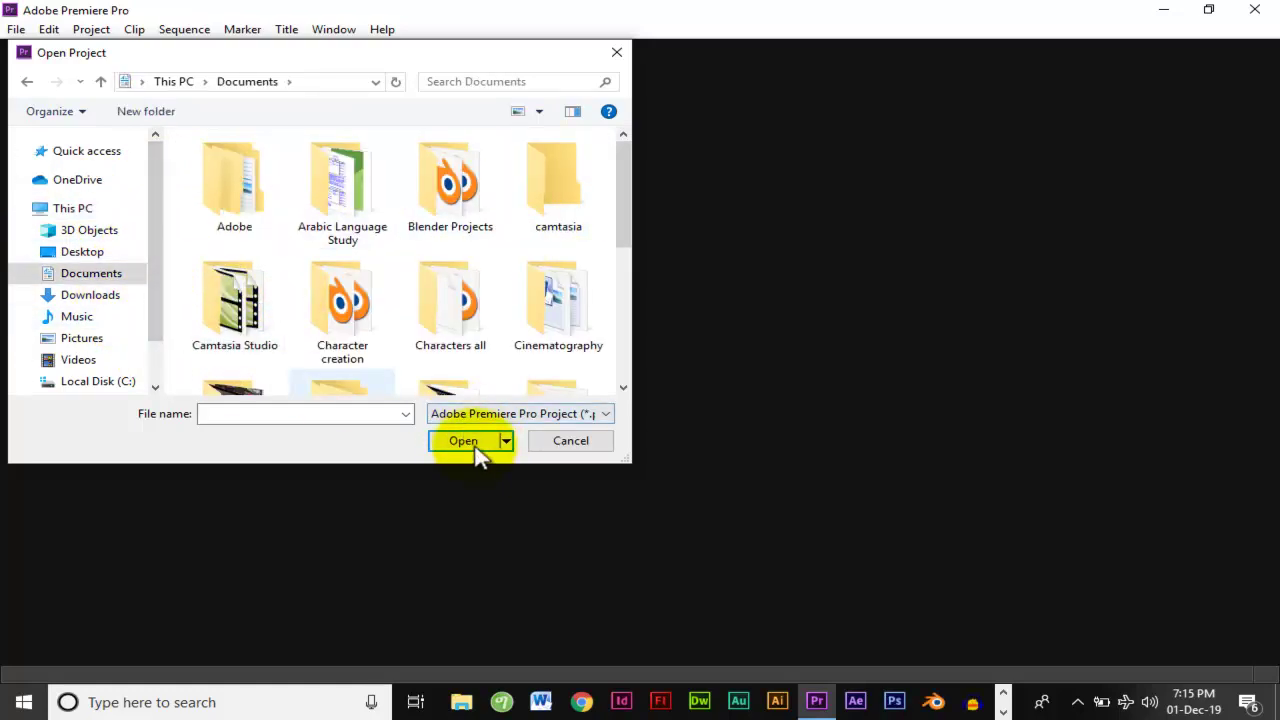
{"action": "left_click", "coordinate": [580, 441]}
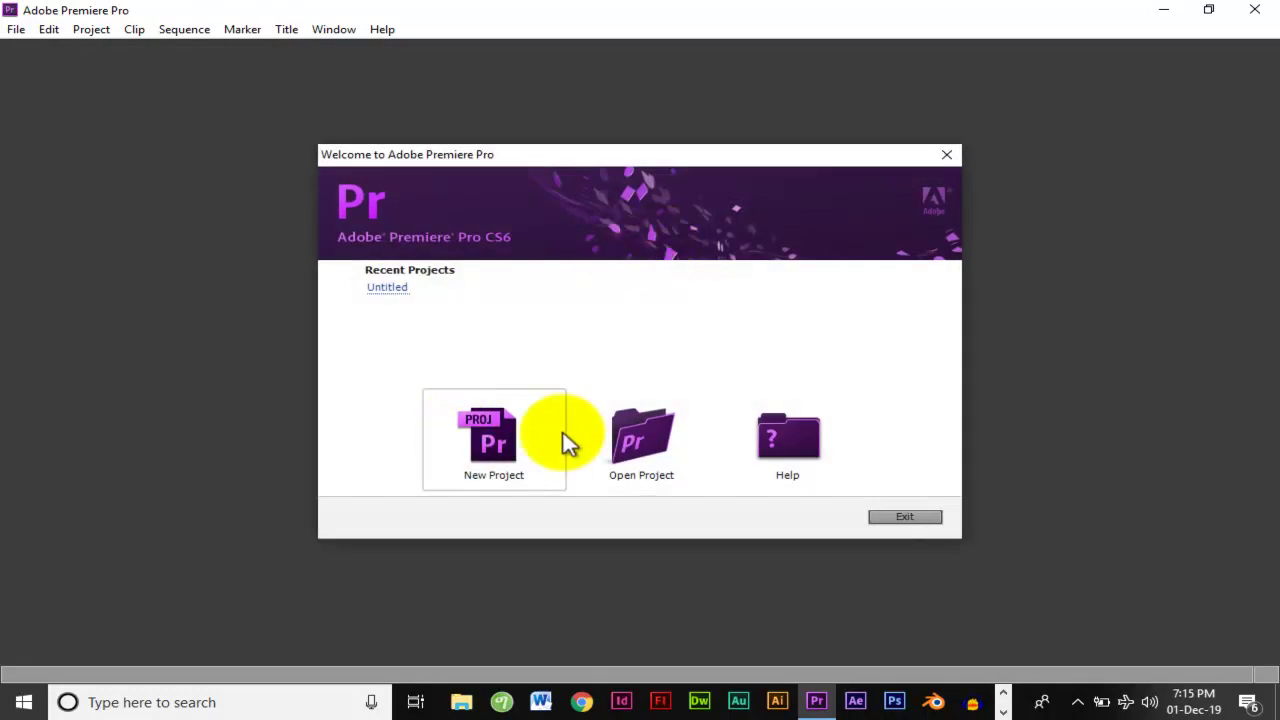
Step: Start a new project and reposition its settings dialog
{"action": "left_click", "coordinate": [481, 420]}
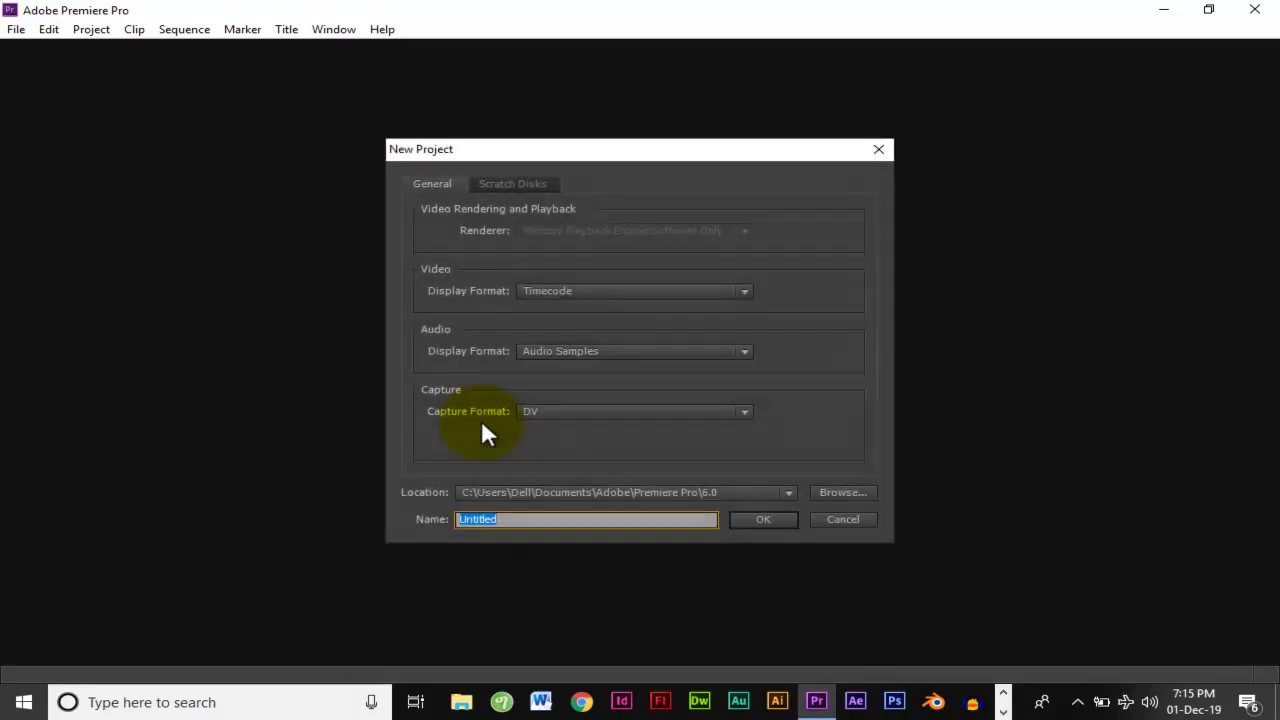
{"action": "left_click_drag", "start_coordinate": [594, 149], "coordinate": [590, 102]}
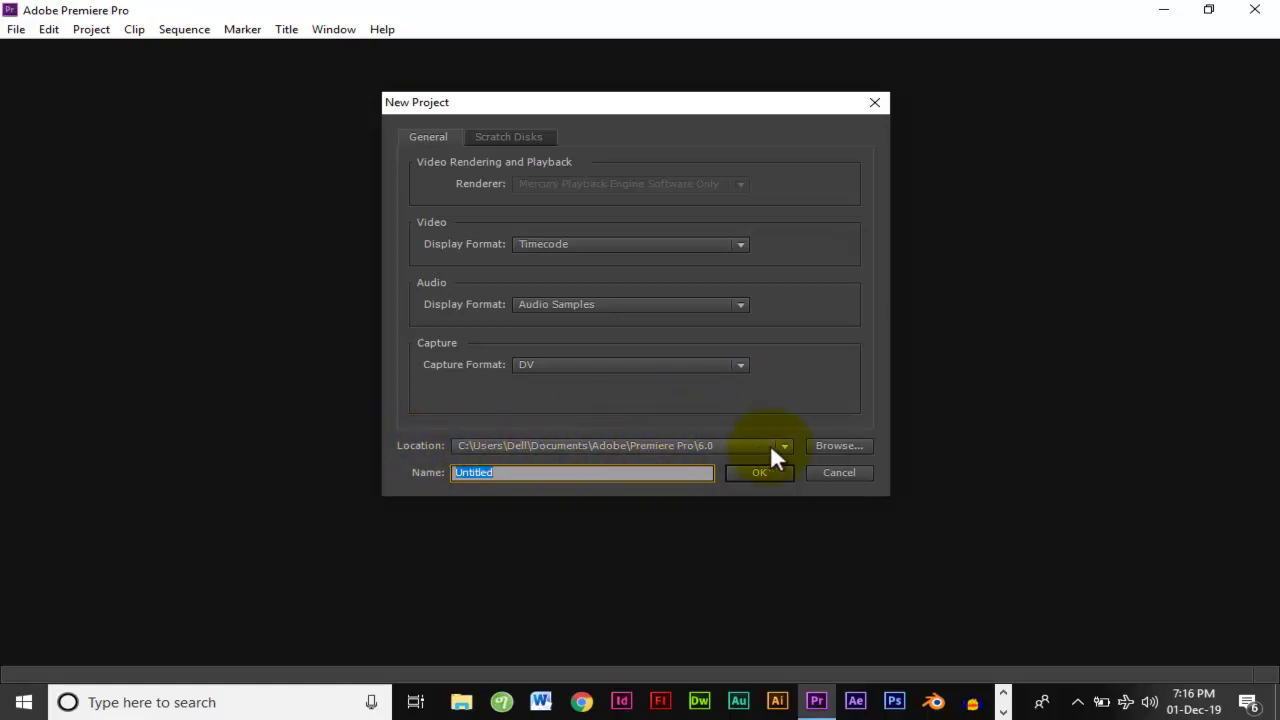
{"action": "left_click", "coordinate": [836, 447]}
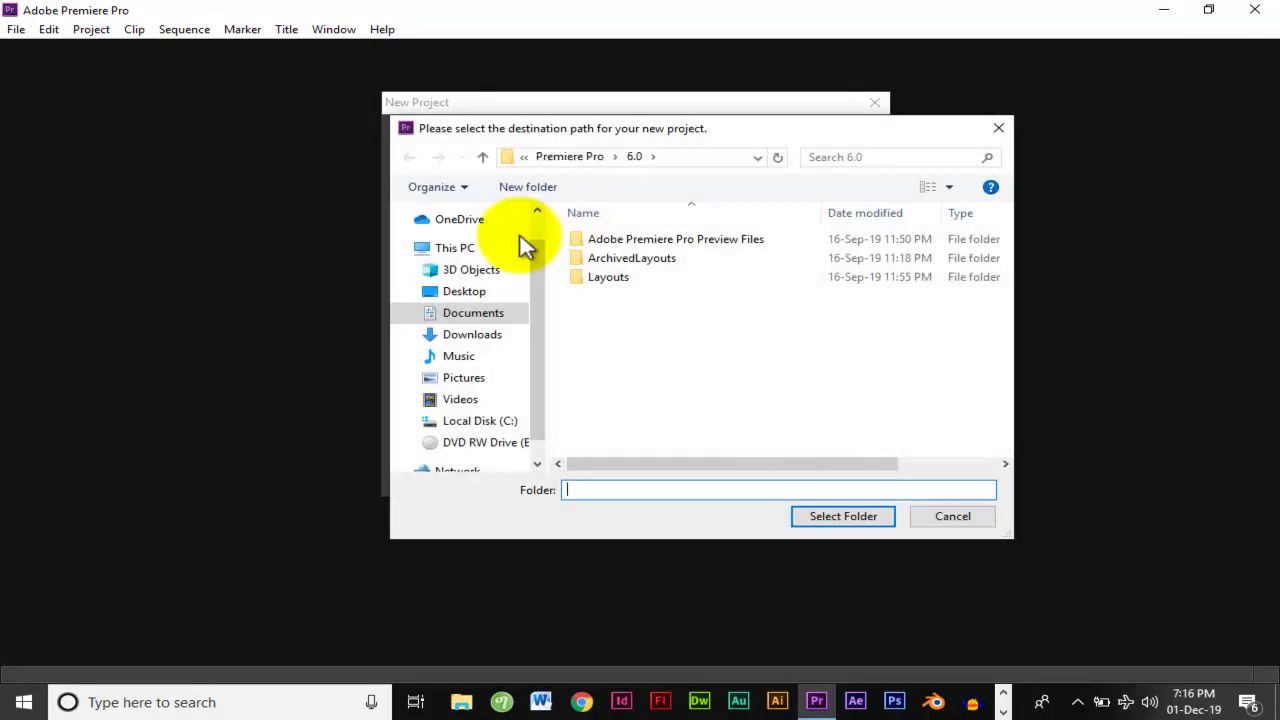
{"action": "left_click", "coordinate": [468, 318]}
{"action": "left_click", "coordinate": [470, 336]}
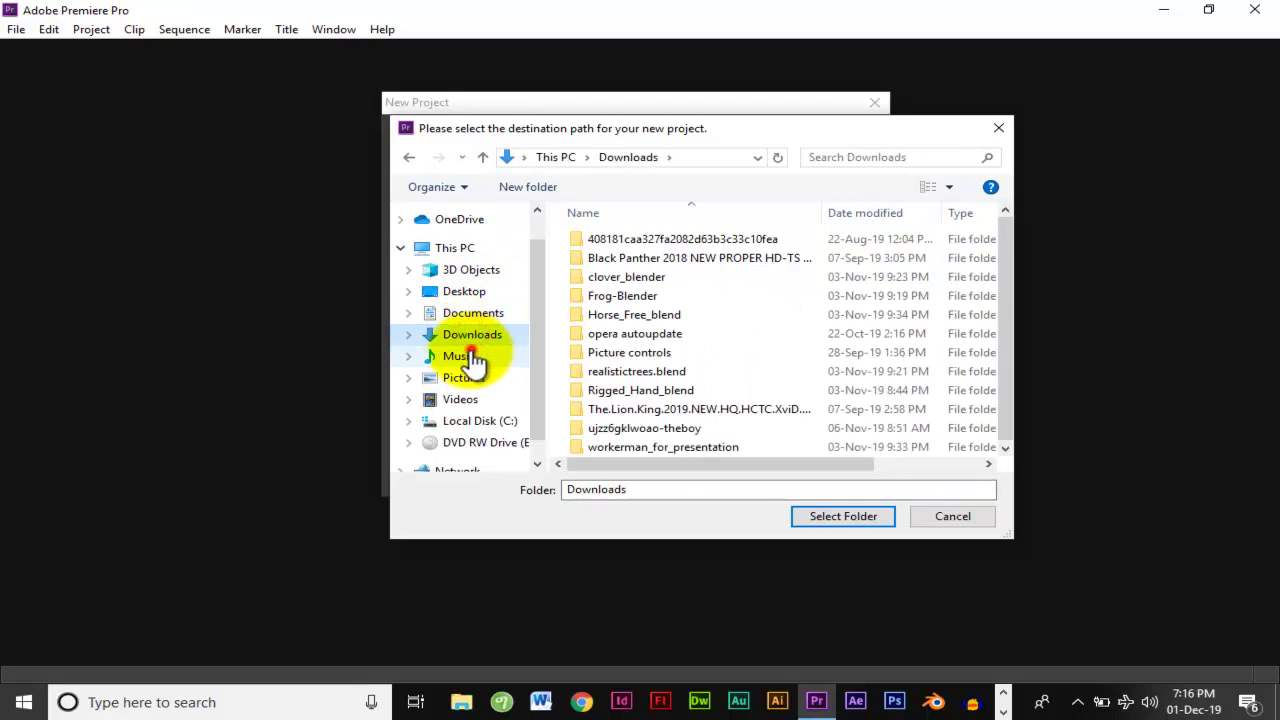
{"action": "left_click", "coordinate": [470, 356]}
{"action": "left_click", "coordinate": [468, 378]}
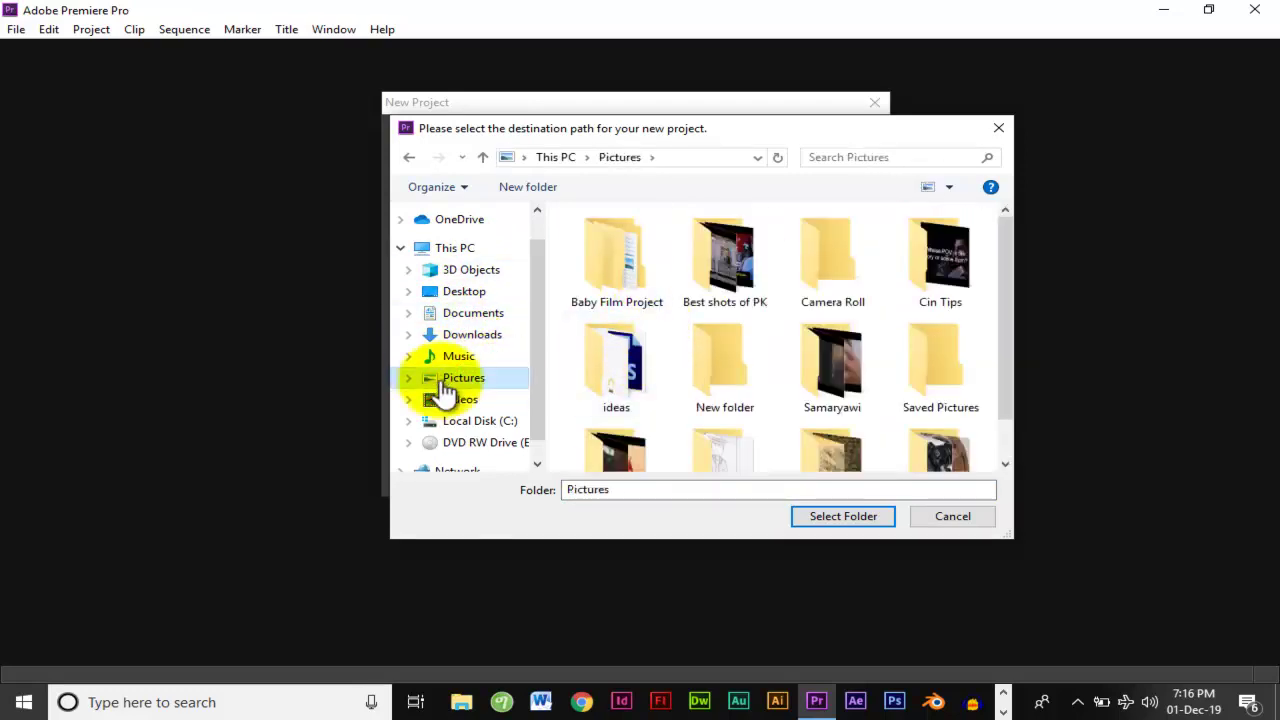
{"action": "left_click", "coordinate": [464, 402]}
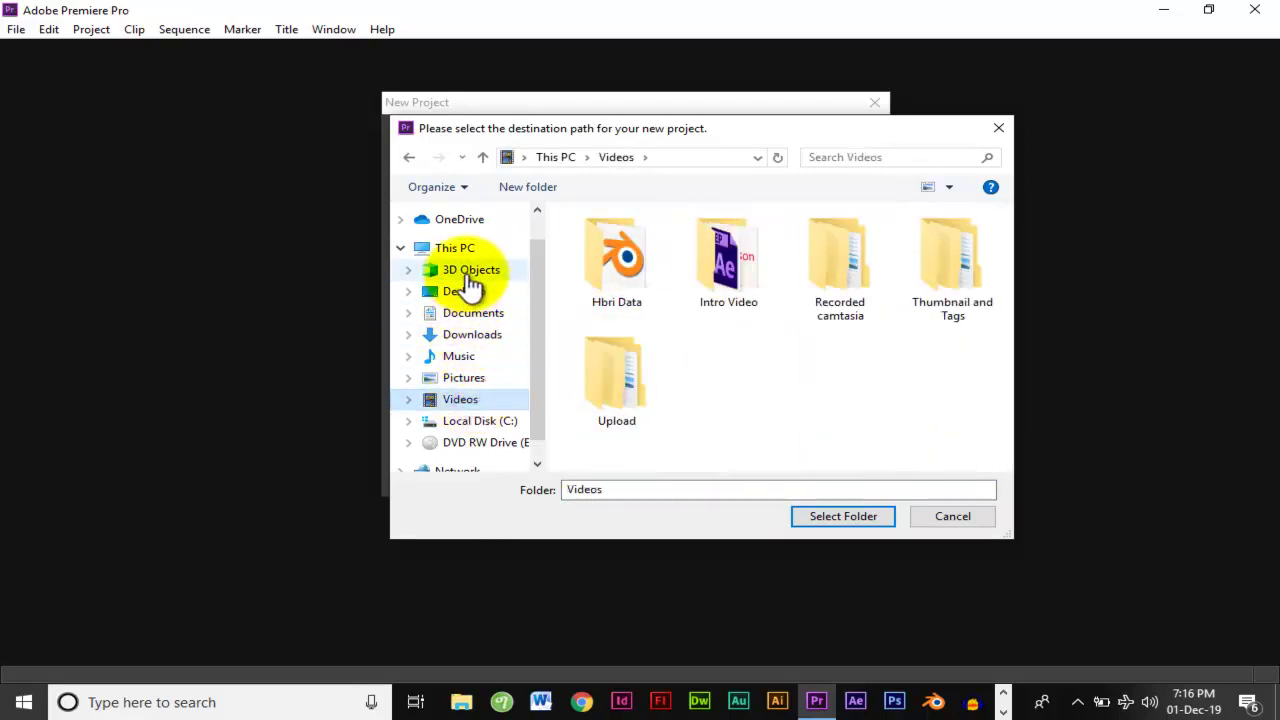
{"action": "left_click", "coordinate": [460, 249]}
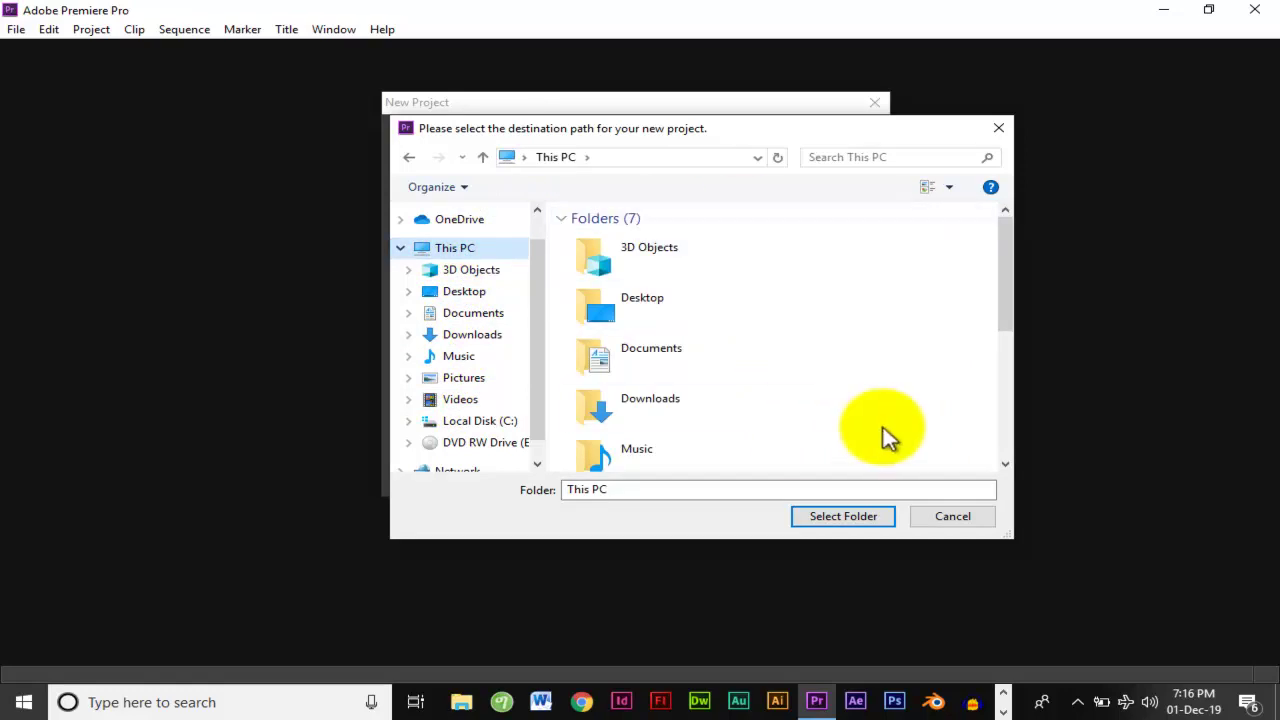
{"action": "left_click", "coordinate": [953, 518]}
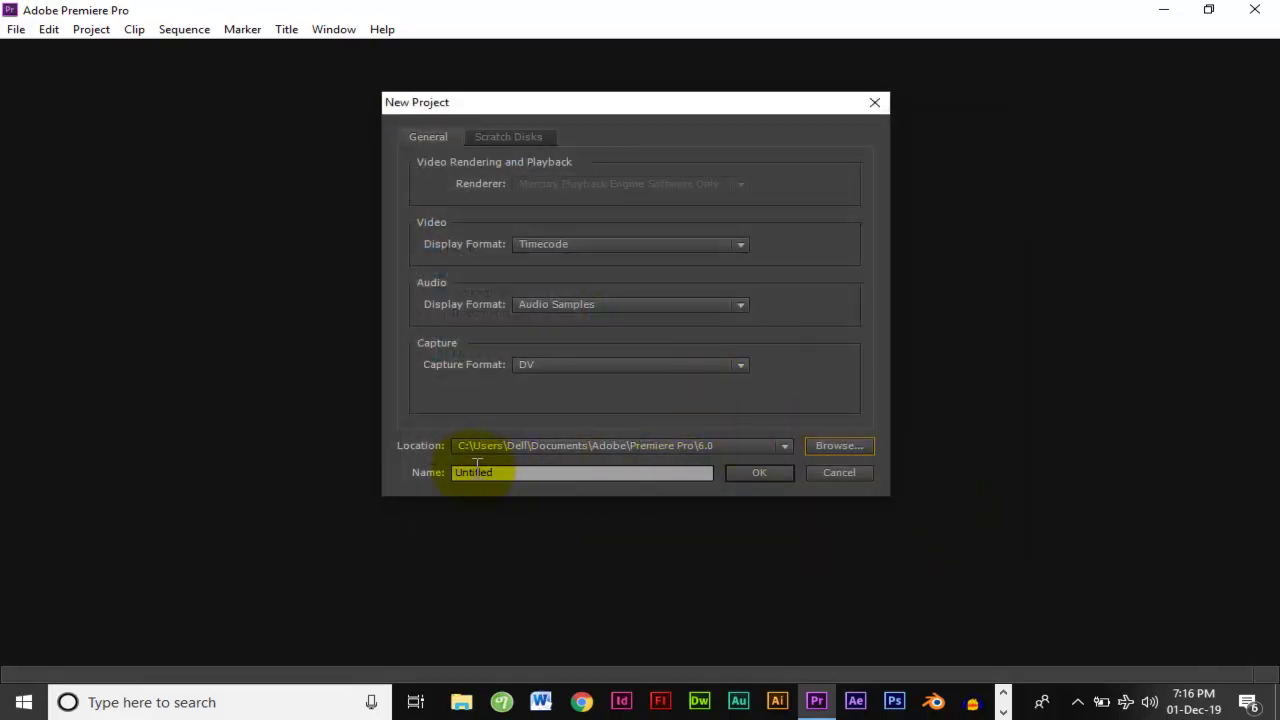
Step: Name the new project "video Editing" and create it in the default location
{"action": "left_click_drag", "start_coordinate": [522, 472], "coordinate": [383, 460]}
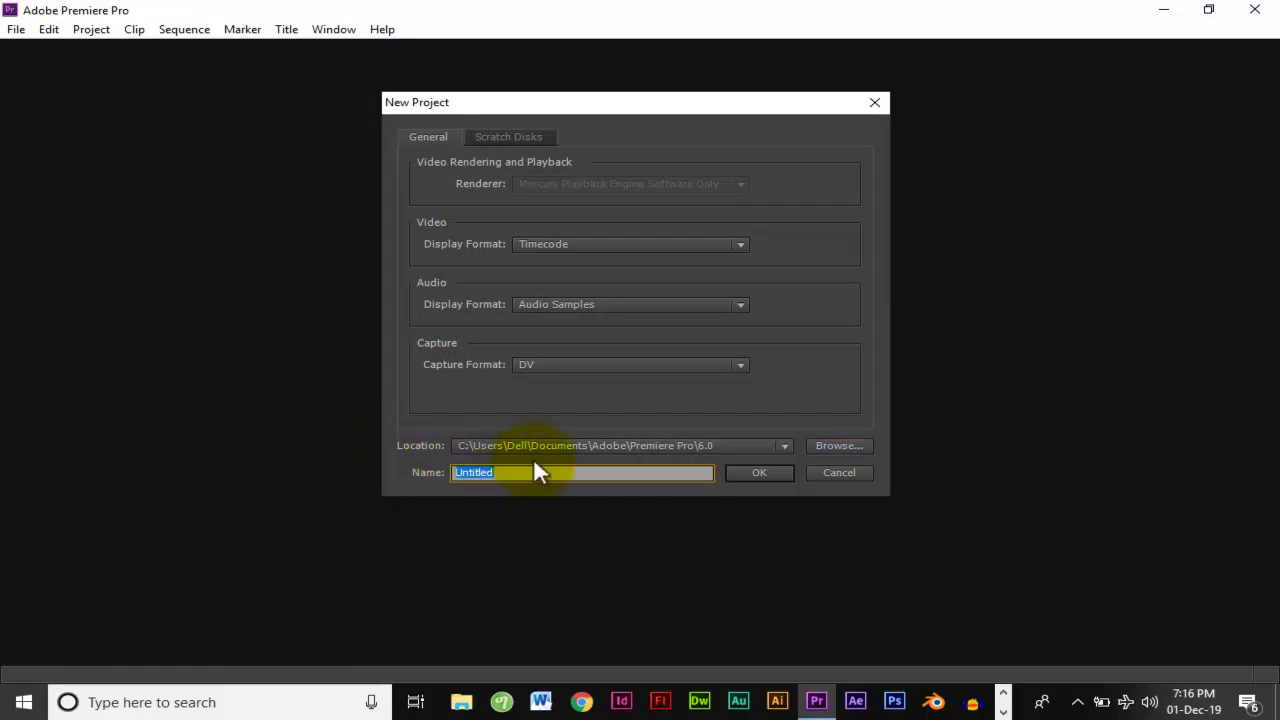
{"action": "type", "text": "video Editing"}
{"action": "left_click", "coordinate": [747, 477]}
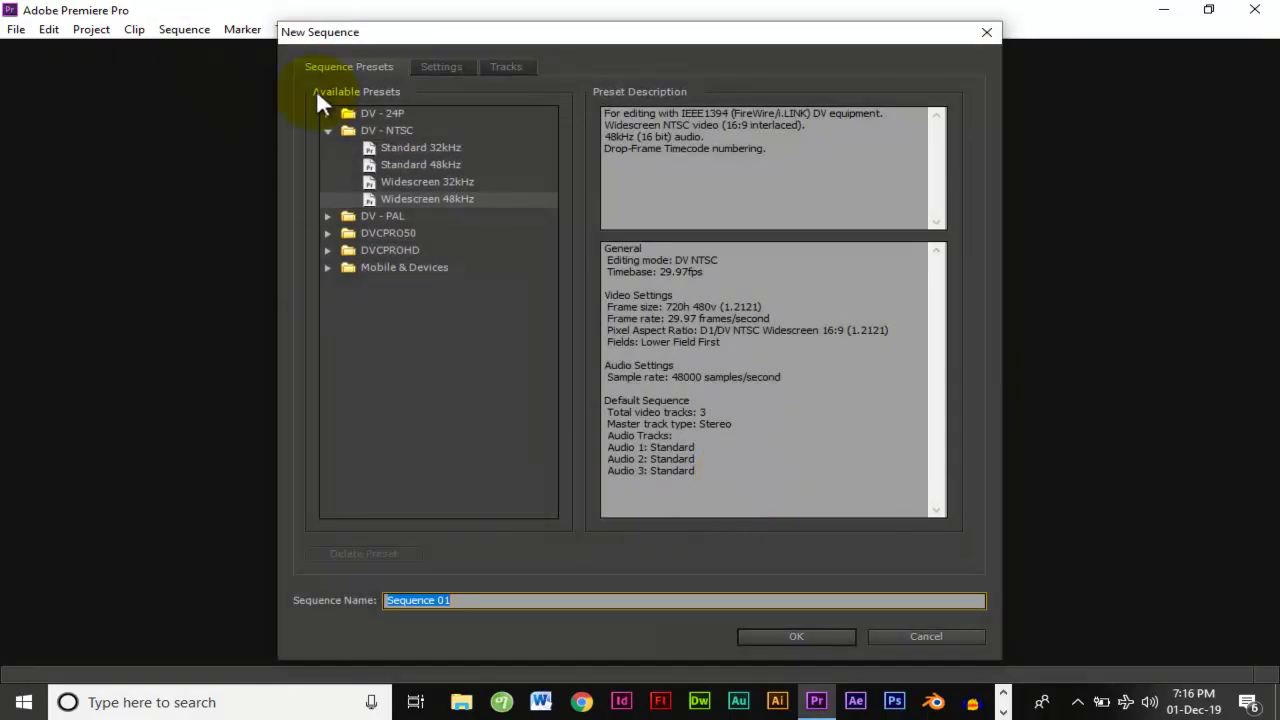
Step: Review the DV - 24P, DV - NTSC and DV - PAL preset groups and the description of the NTSC Widescreen 48kHz preset
{"action": "left_click_drag", "start_coordinate": [628, 39], "coordinate": [628, 24]}
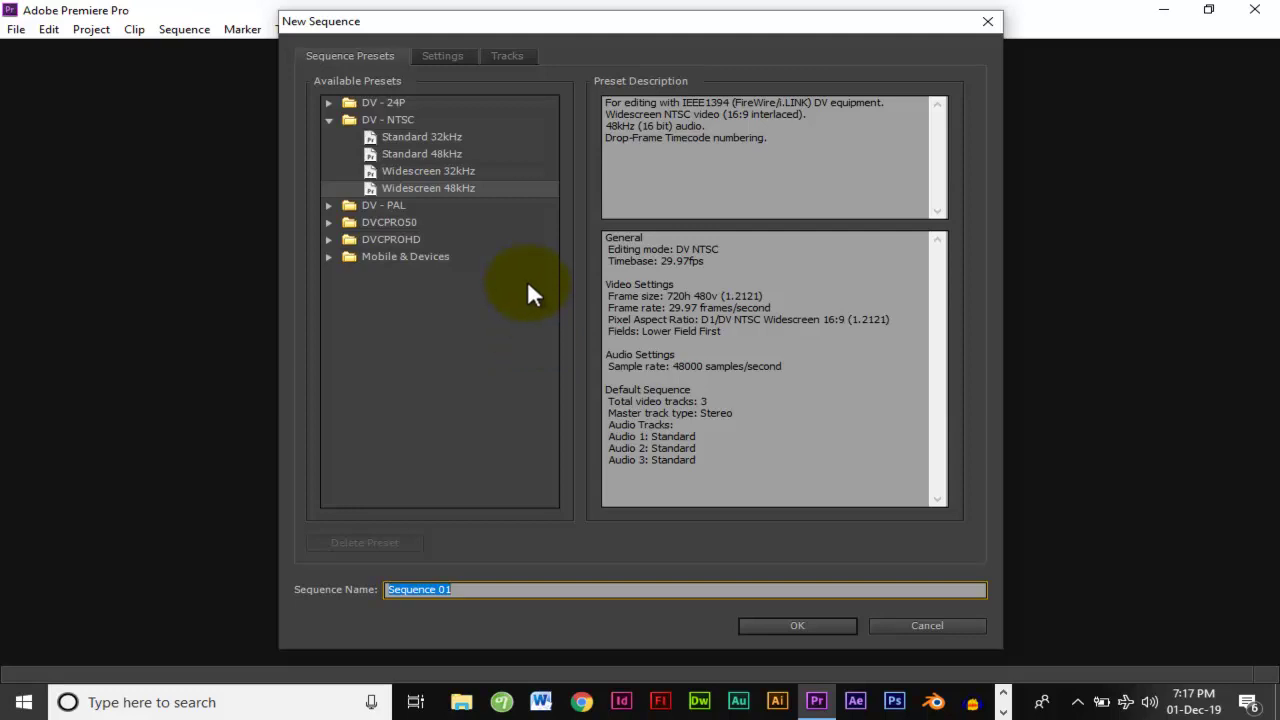
{"action": "left_click", "coordinate": [713, 260]}
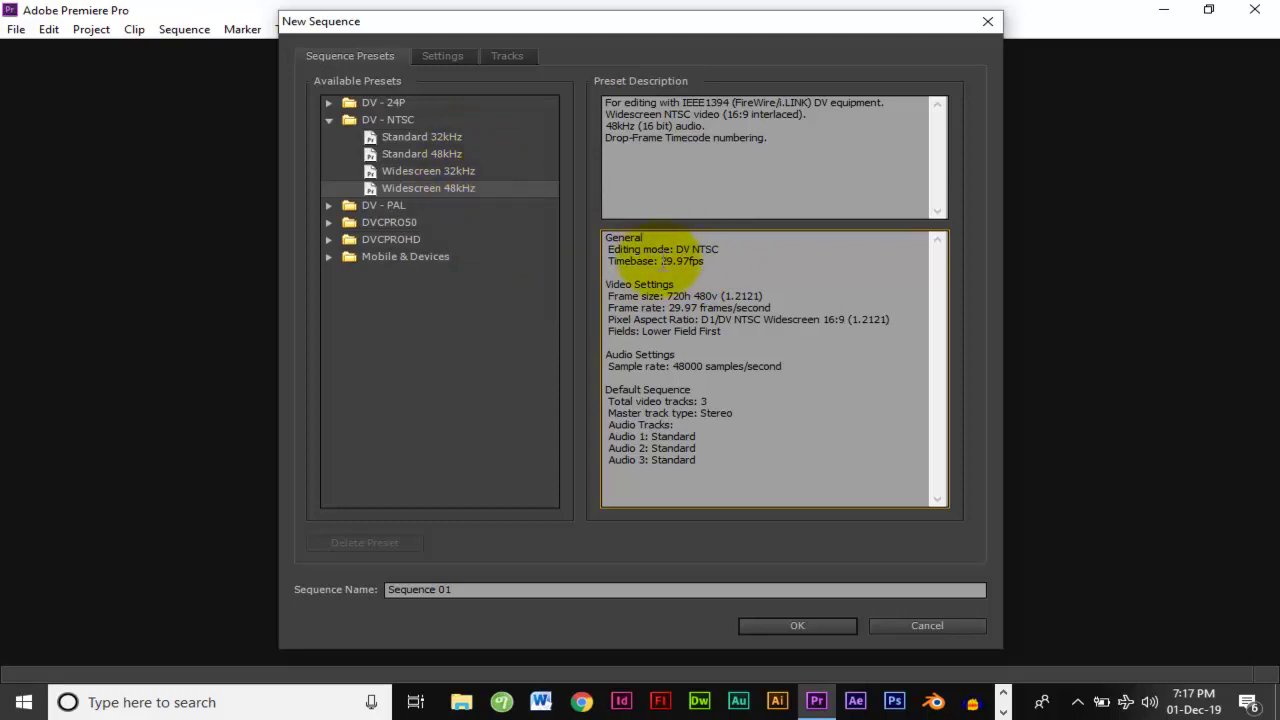
{"action": "left_click", "coordinate": [395, 118]}
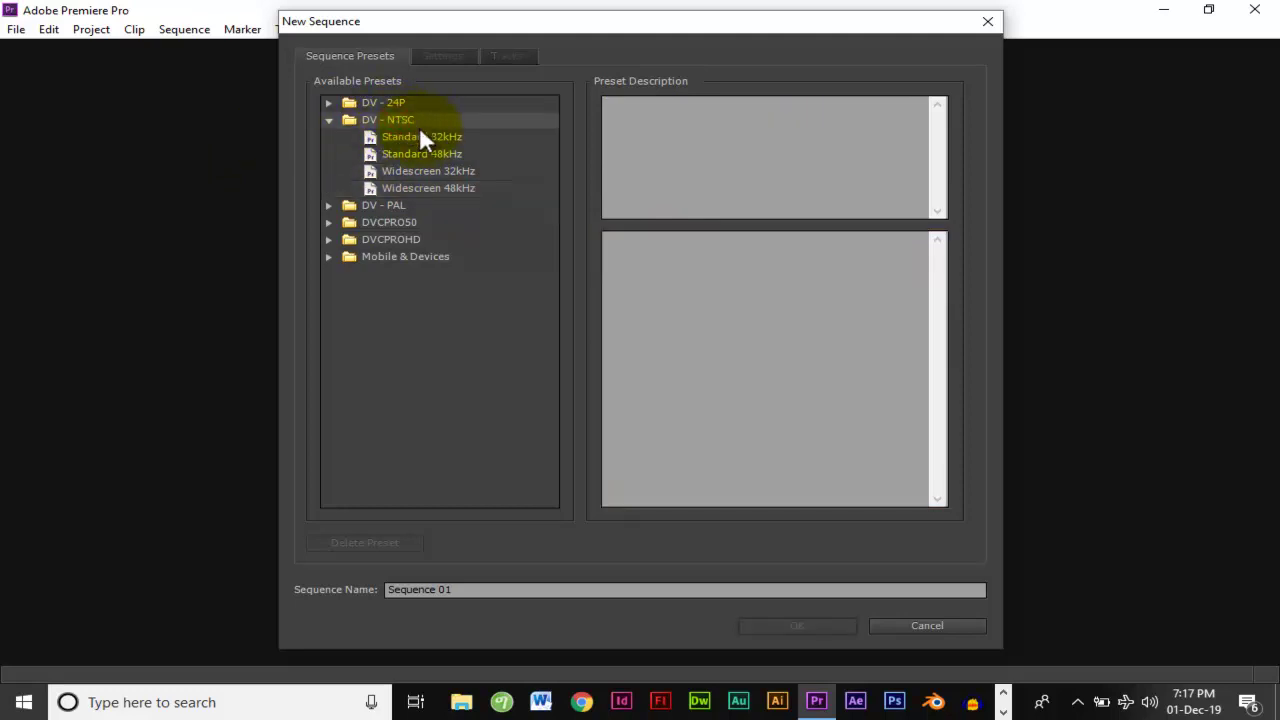
{"action": "left_click", "coordinate": [396, 205]}
{"action": "left_click", "coordinate": [390, 207]}
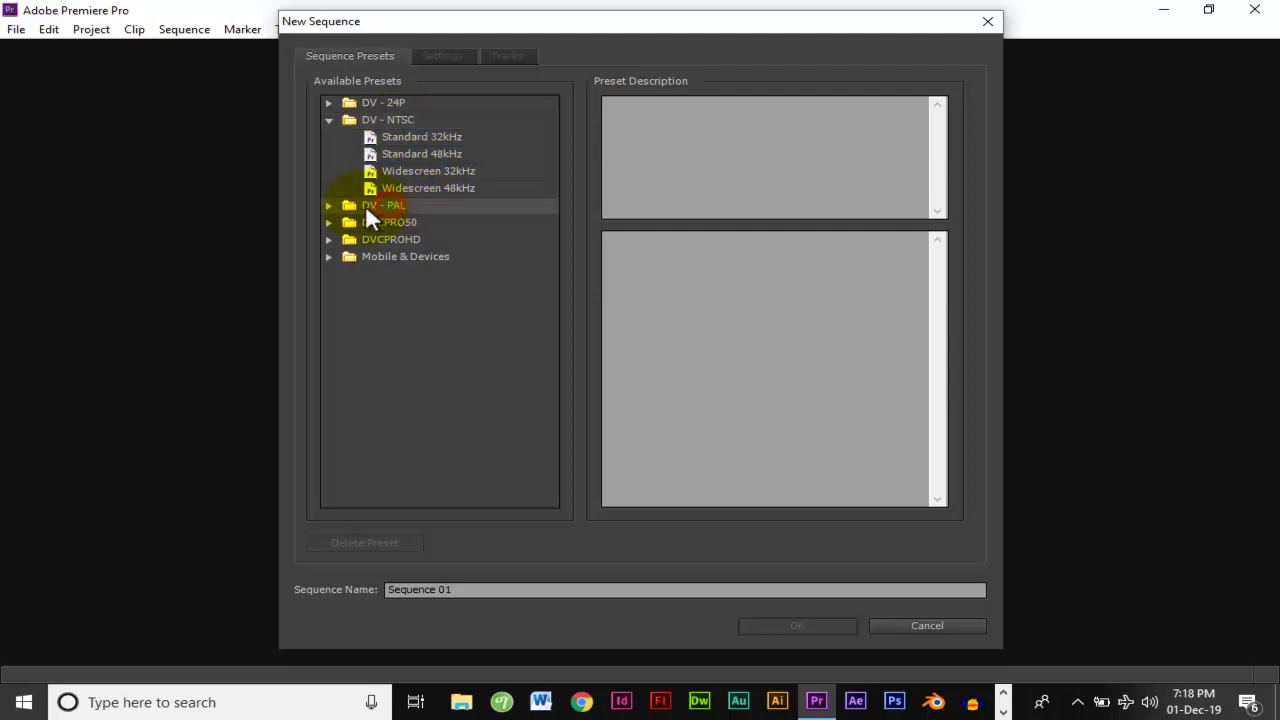
{"action": "left_click", "coordinate": [390, 103]}
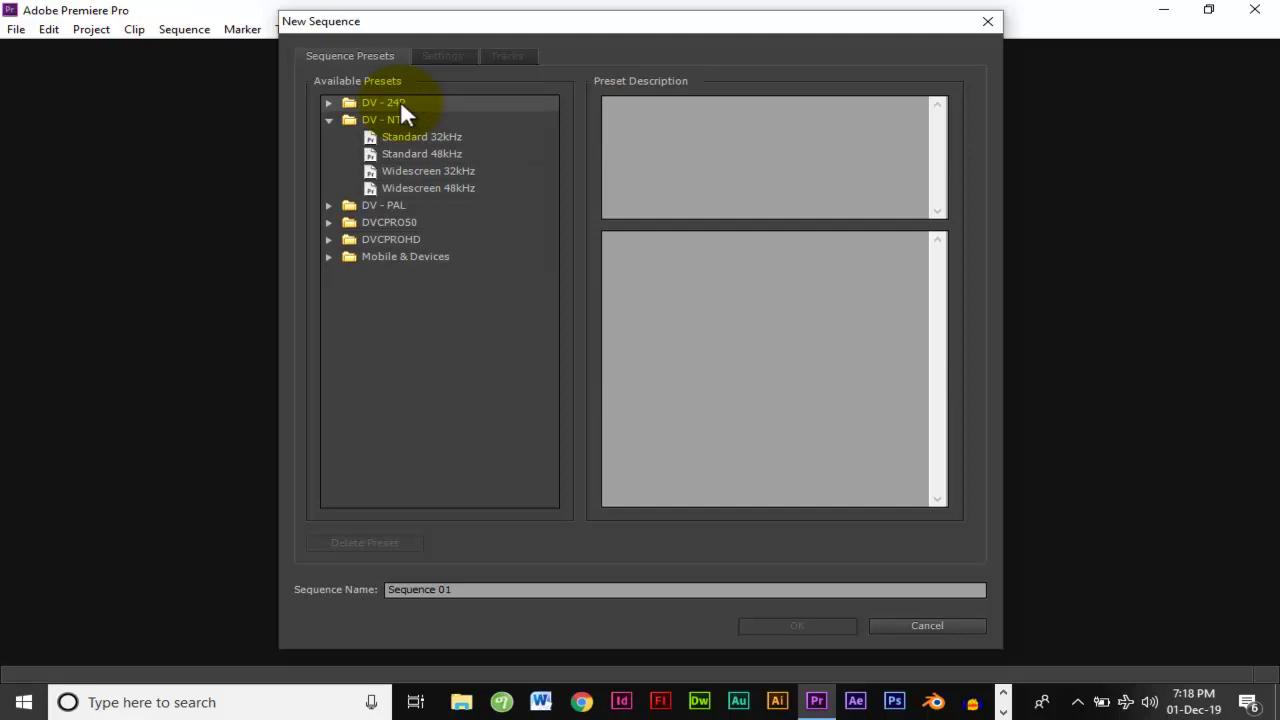
{"action": "left_click", "coordinate": [451, 188]}
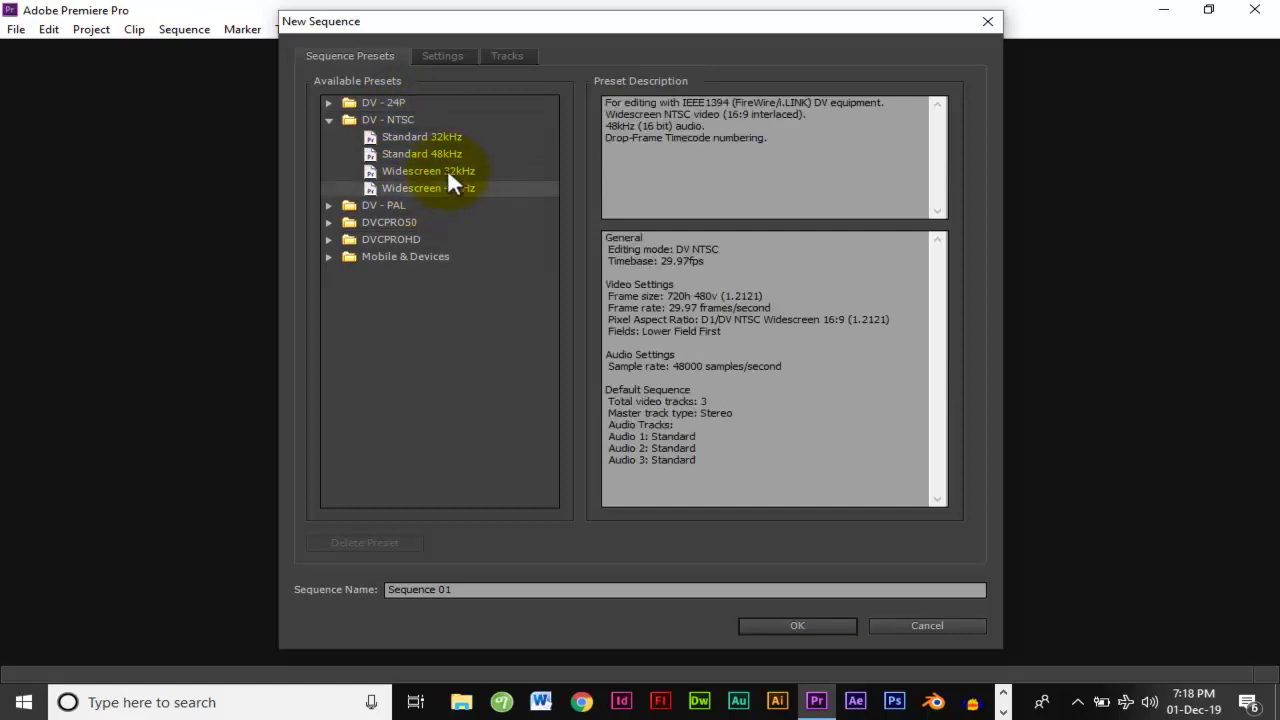
Step: Create Sequence 01 with the DV - PAL Widescreen 48kHz preset
{"action": "left_click", "coordinate": [328, 120]}
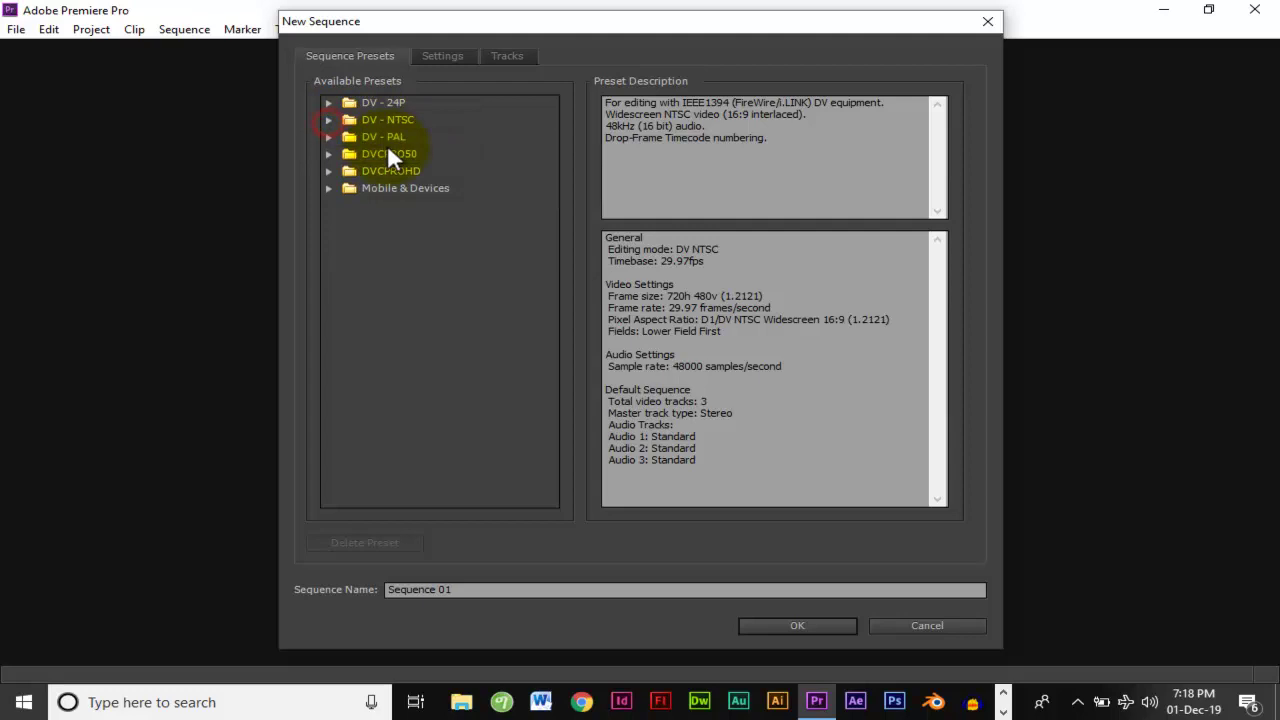
{"action": "left_click", "coordinate": [328, 137]}
{"action": "left_click", "coordinate": [421, 205]}
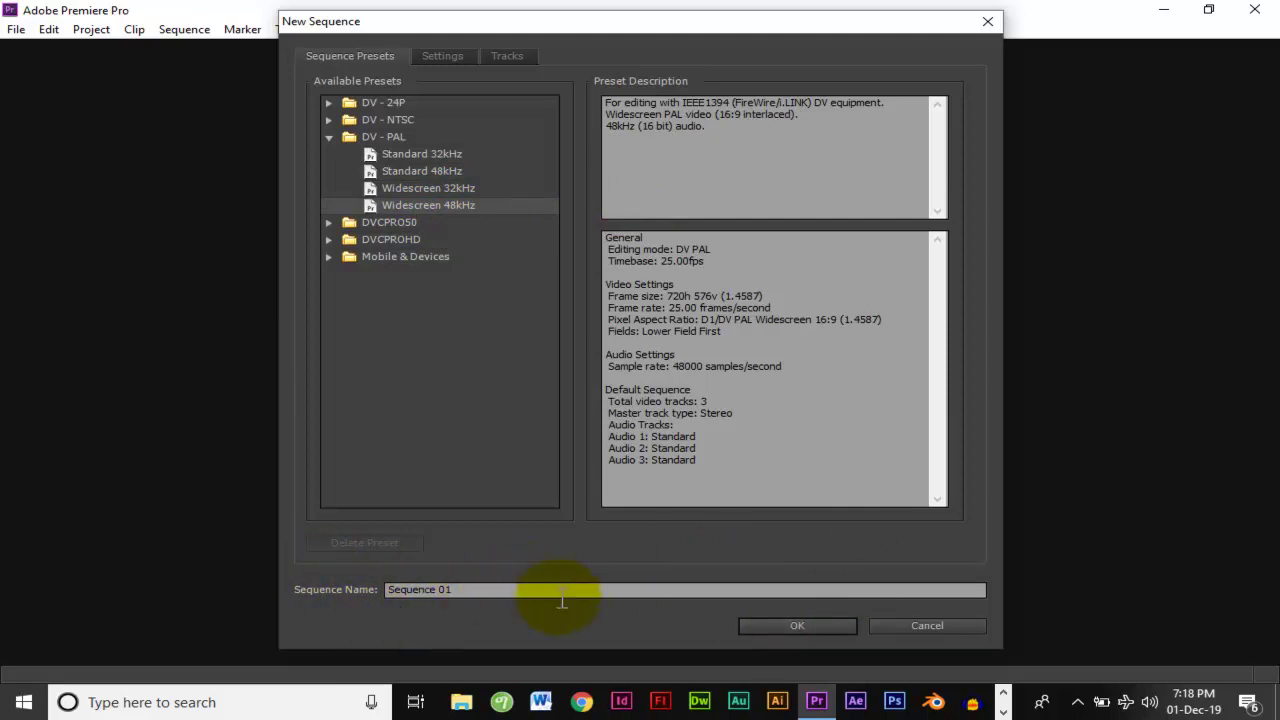
{"action": "left_click", "coordinate": [812, 629]}
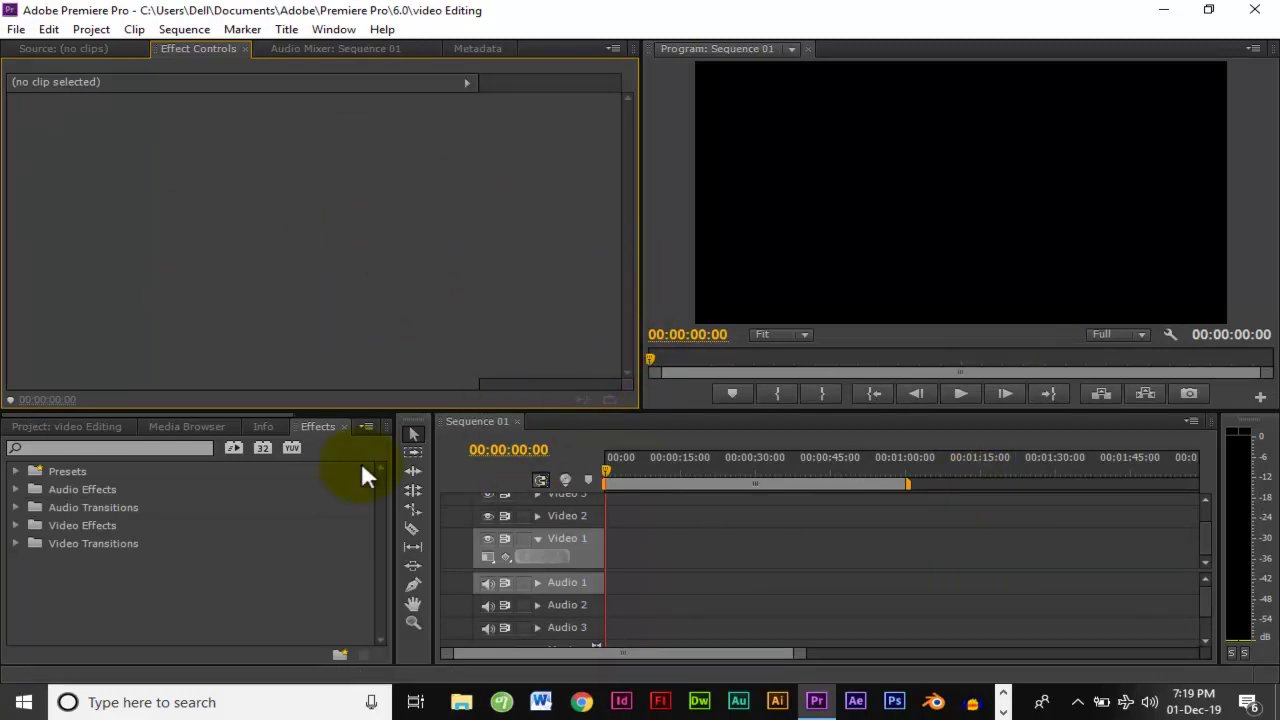
Step: Look through the Source, Effect Controls, Audio Mixer, Metadata, Project, Media Browser, Info and Effects panels
{"action": "left_click", "coordinate": [79, 45]}
{"action": "left_click", "coordinate": [158, 49]}
{"action": "left_click", "coordinate": [329, 45]}
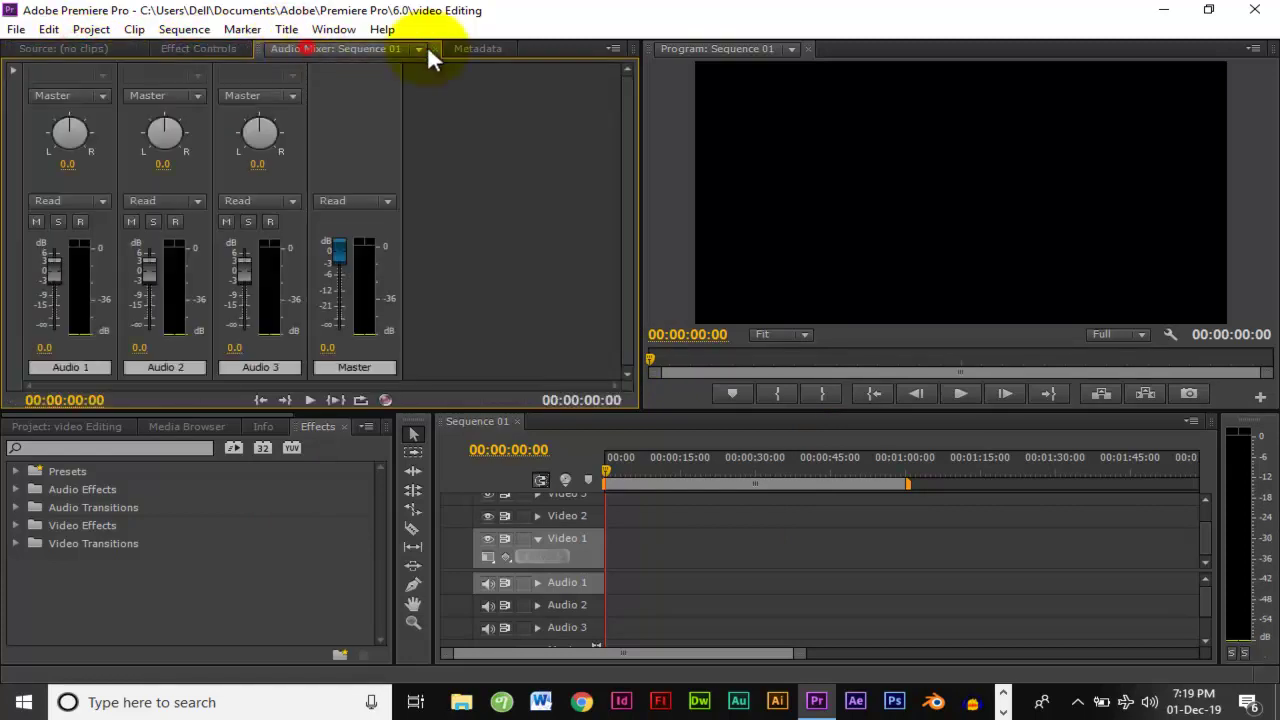
{"action": "left_click", "coordinate": [470, 48]}
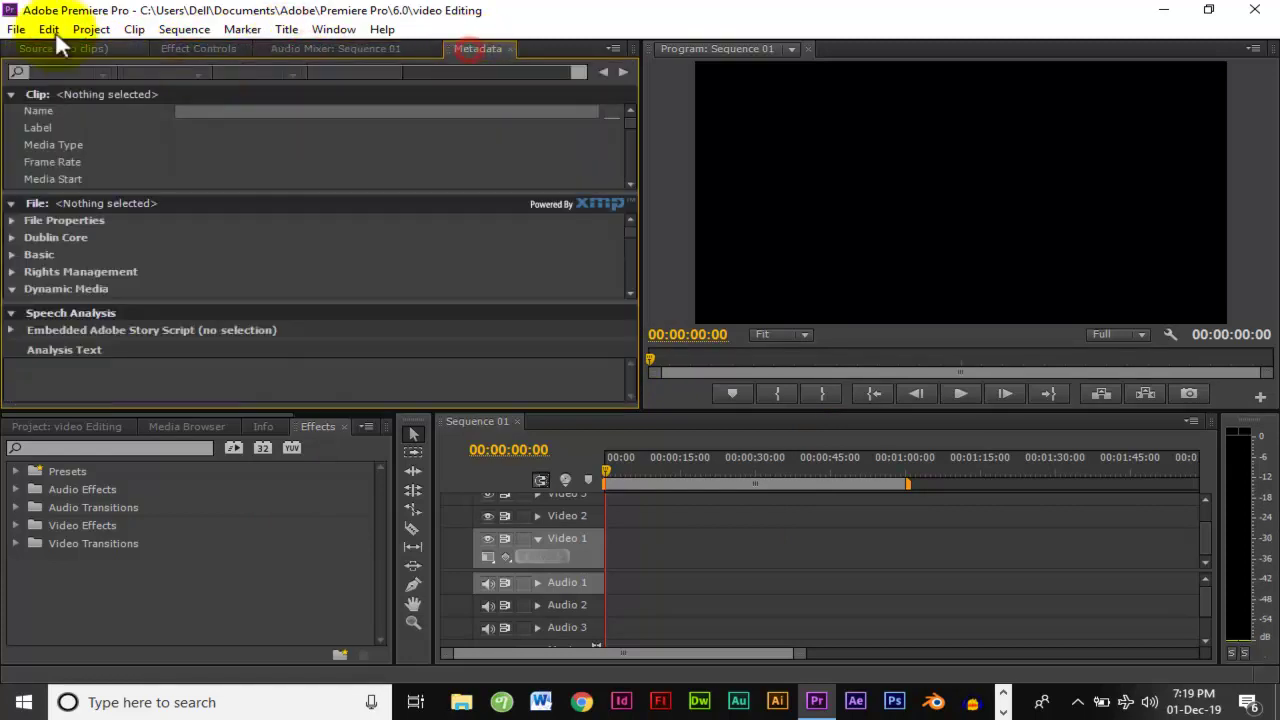
{"action": "left_click", "coordinate": [40, 428]}
{"action": "left_click", "coordinate": [200, 427]}
{"action": "left_click", "coordinate": [262, 427]}
{"action": "left_click", "coordinate": [320, 427]}
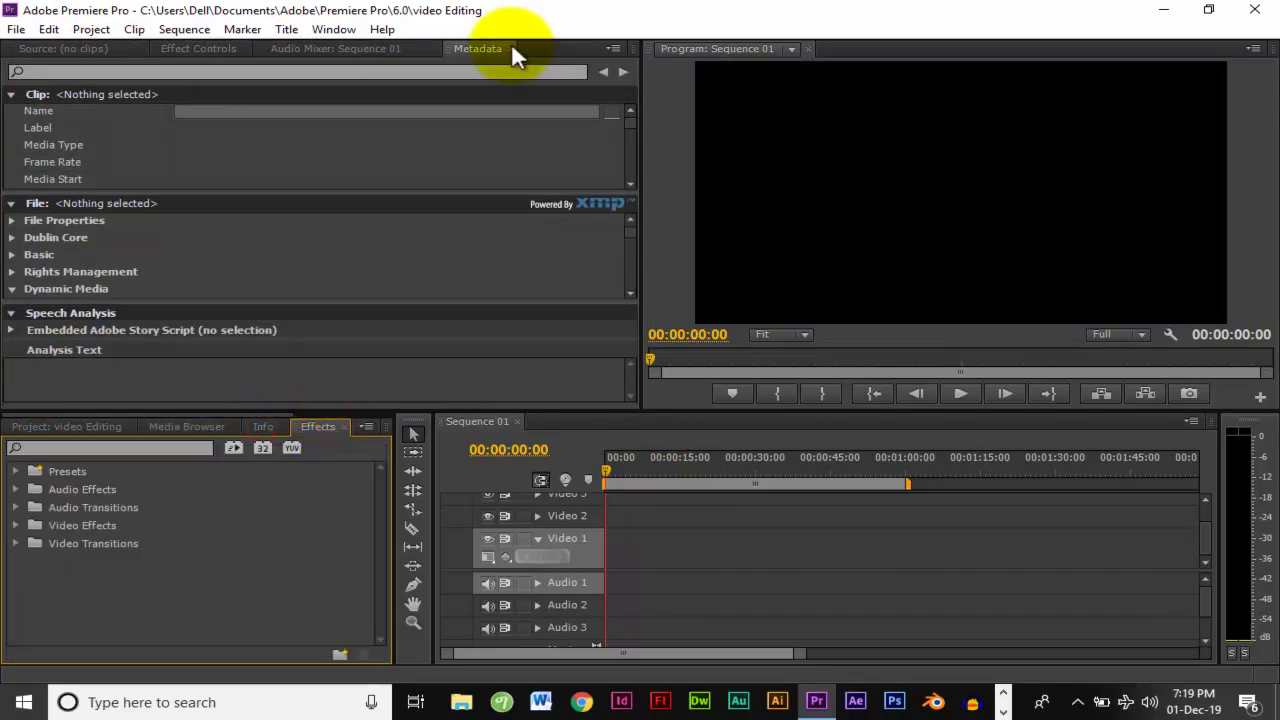
Step: Show the Project panel containing Sequence 01
{"action": "left_click", "coordinate": [343, 29]}
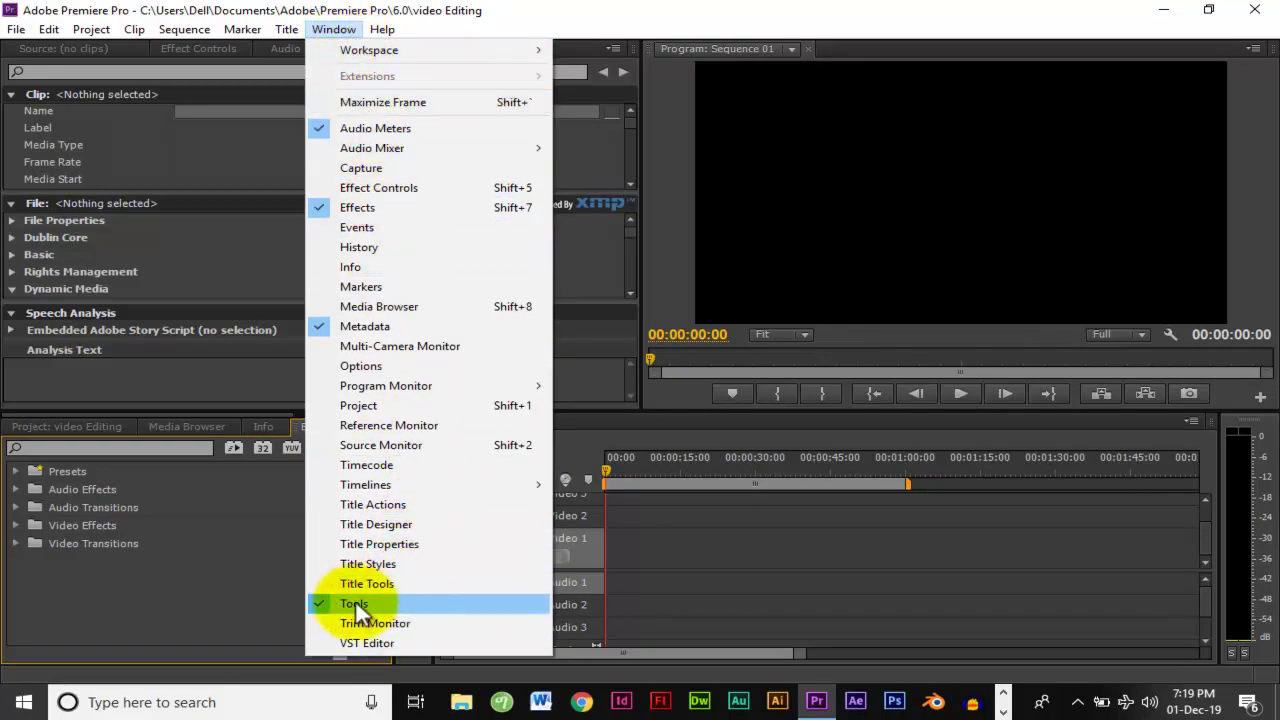
{"action": "left_click", "coordinate": [358, 404]}
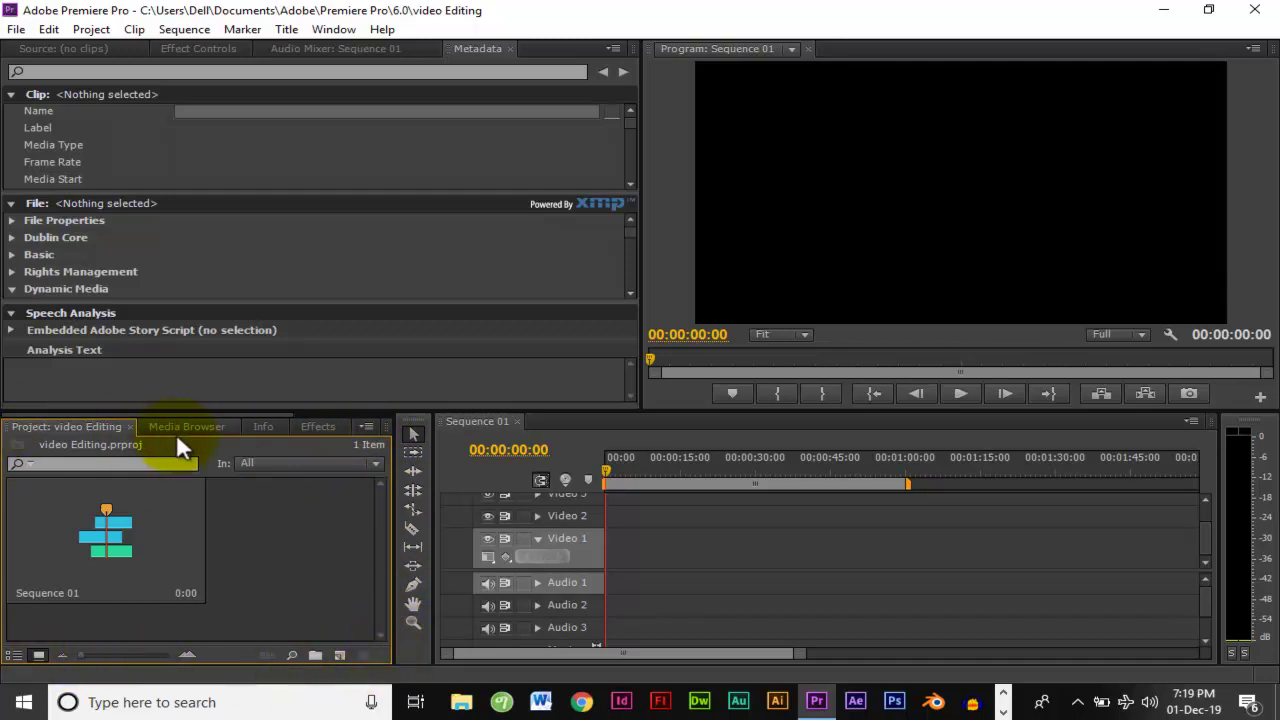
Step: Tour the workspace areas: timeline, Program monitor, Metadata, Audio Mixer, Effect Controls, Source monitor, Project panel and Media Browser
{"action": "left_click", "coordinate": [784, 537]}
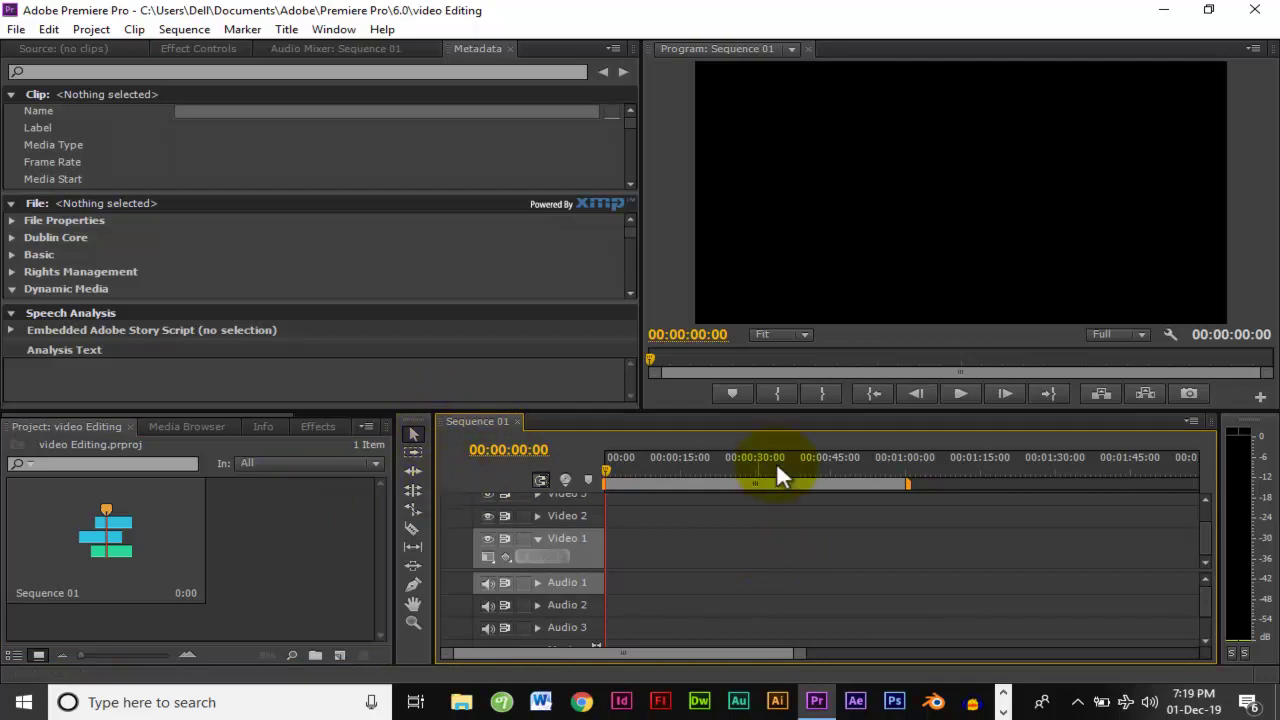
{"action": "left_click", "coordinate": [871, 250]}
{"action": "left_click", "coordinate": [496, 72]}
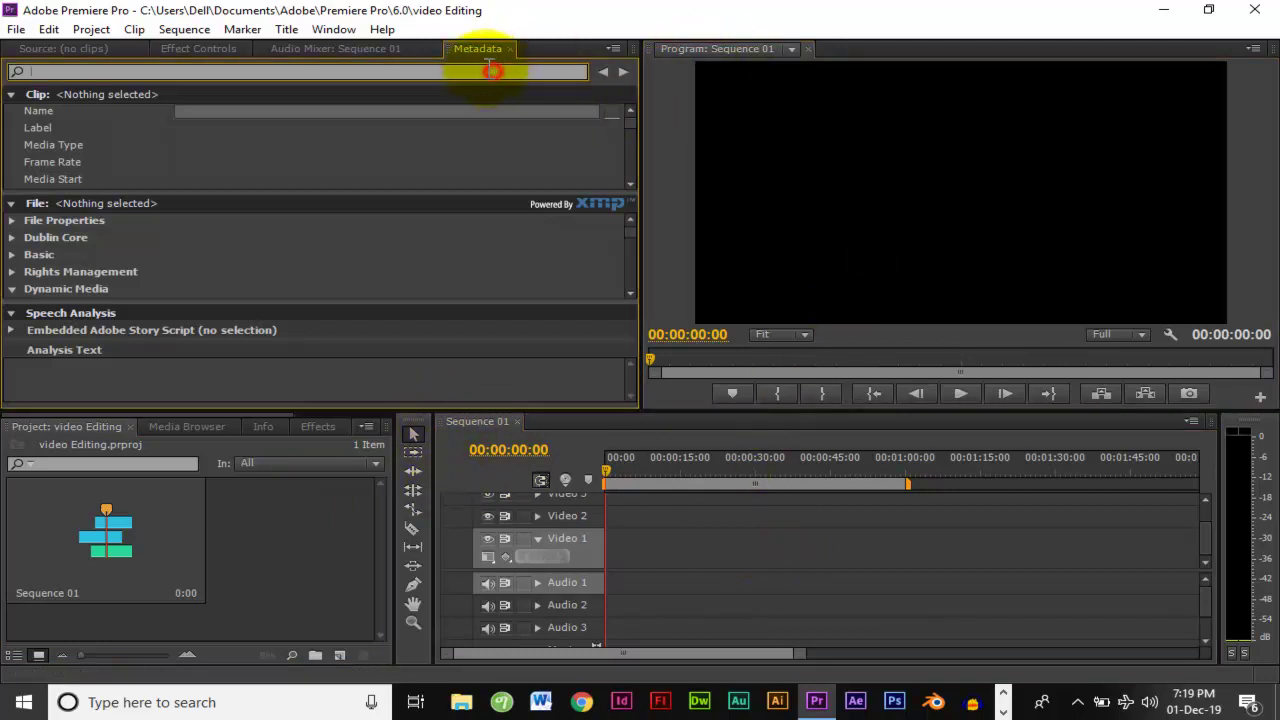
{"action": "left_click", "coordinate": [357, 47]}
{"action": "left_click", "coordinate": [197, 47]}
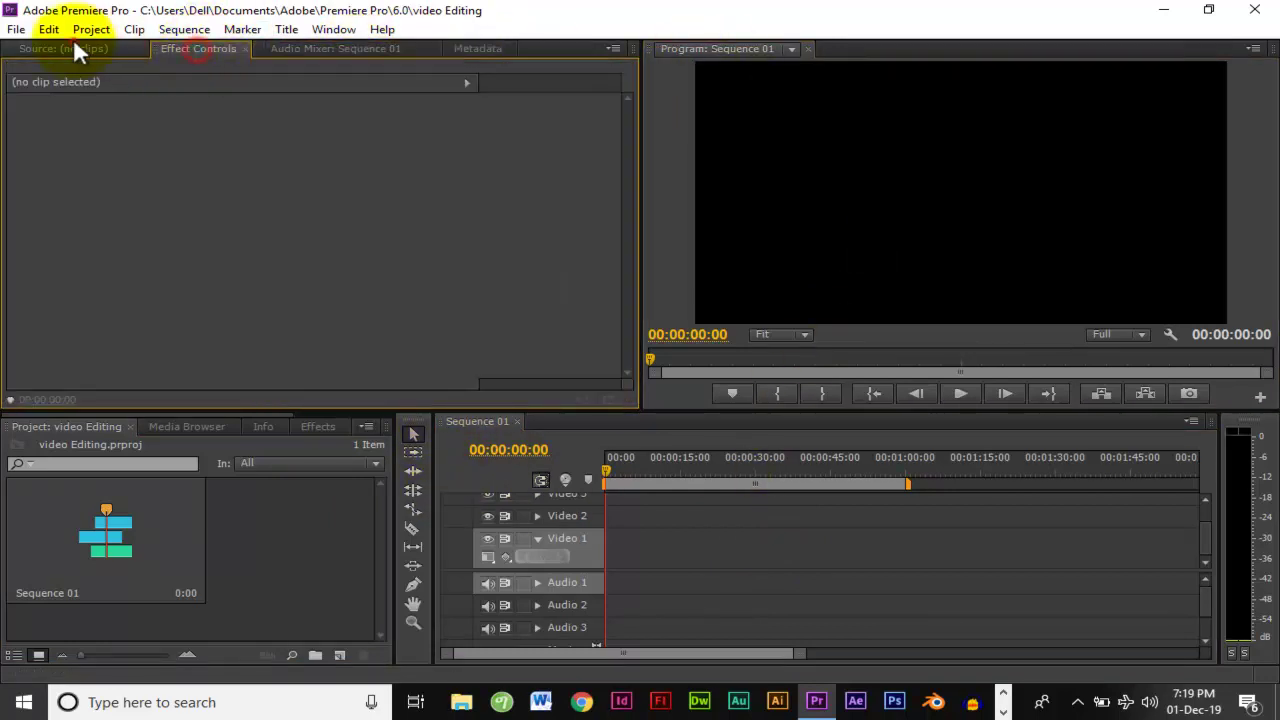
{"action": "left_click", "coordinate": [74, 45]}
{"action": "left_click", "coordinate": [280, 558]}
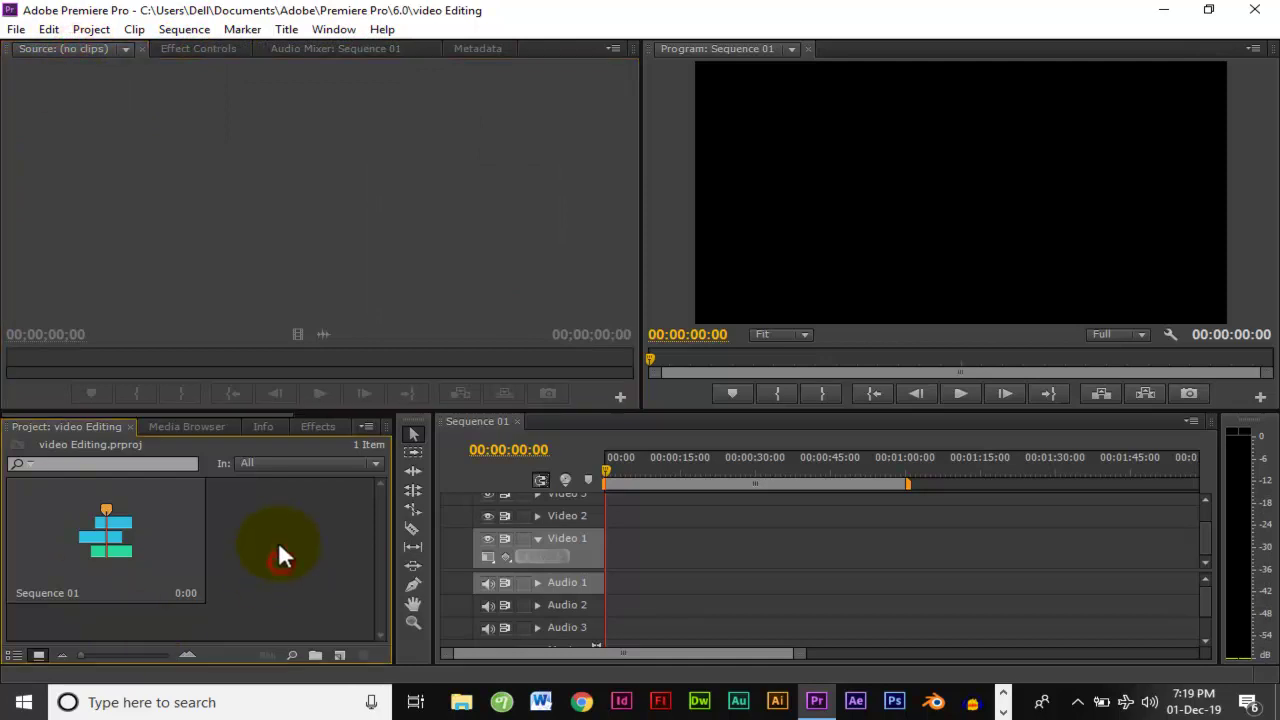
{"action": "left_click", "coordinate": [186, 423]}
Step: Close the Project panel
{"action": "left_click", "coordinate": [93, 428]}
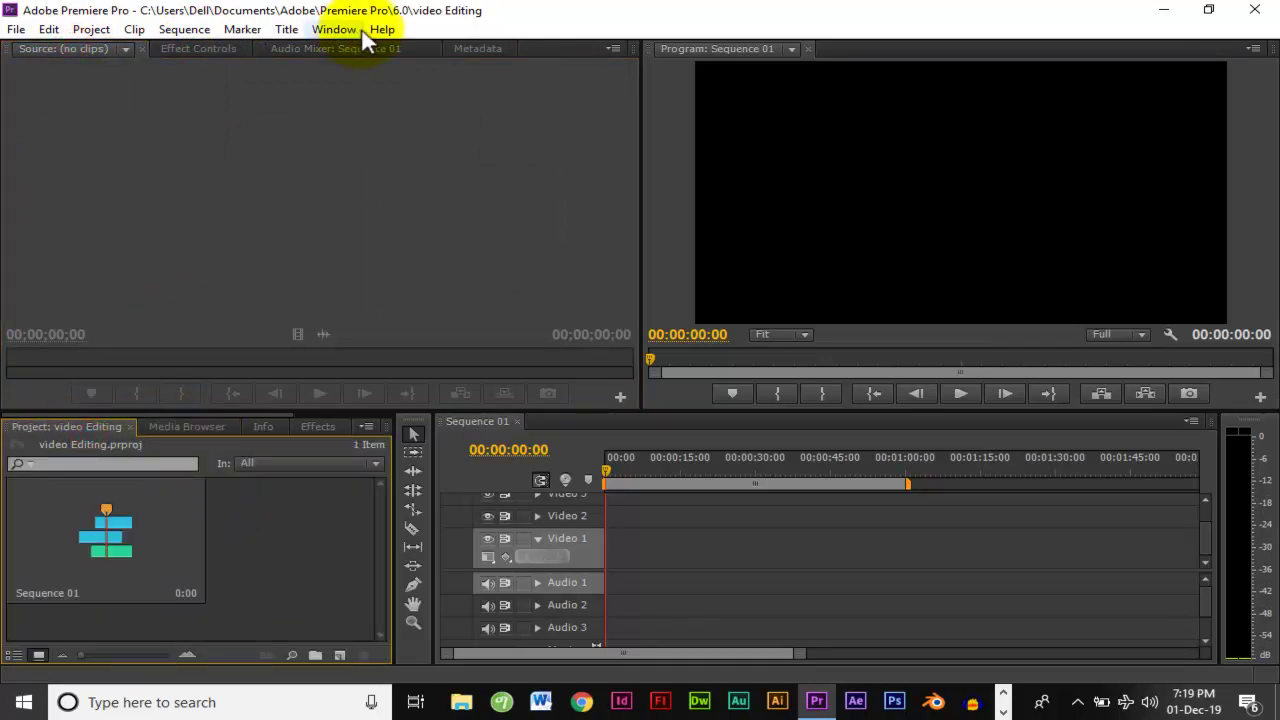
{"action": "left_click", "coordinate": [128, 425]}
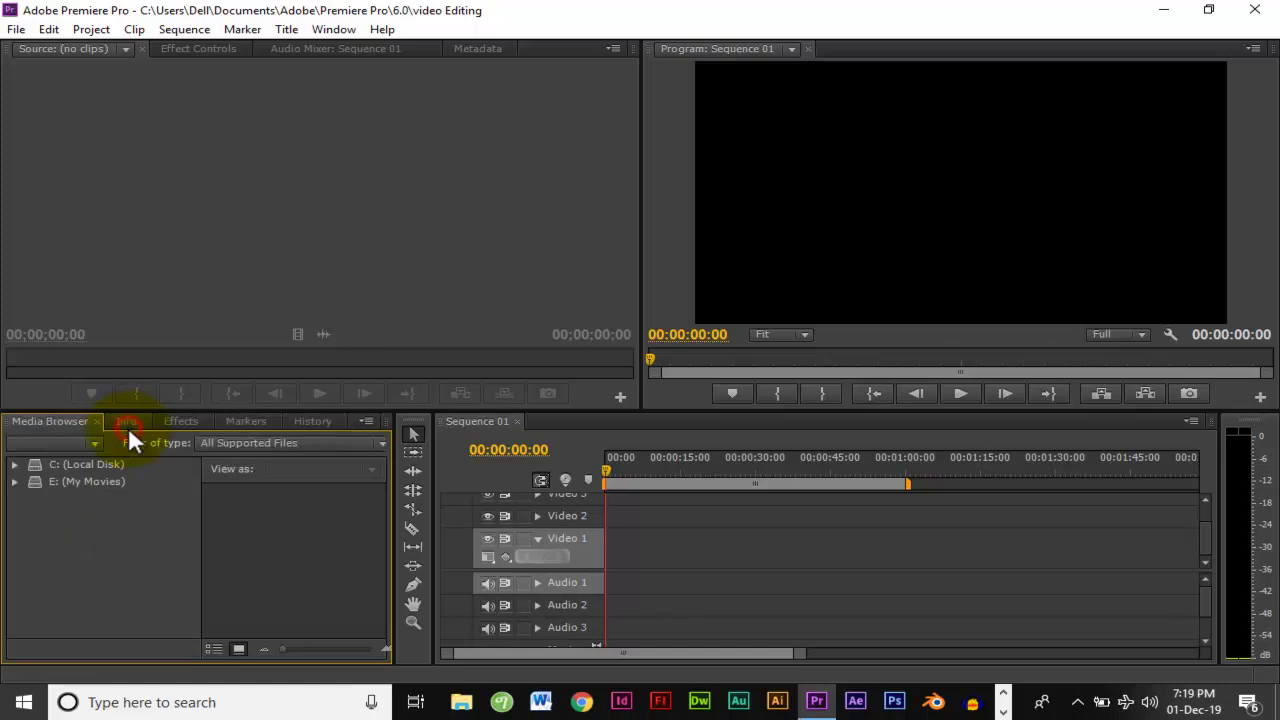
Step: Close the Media Browser, Info, Effects, Markers and History panels
{"action": "left_click", "coordinate": [97, 421]}
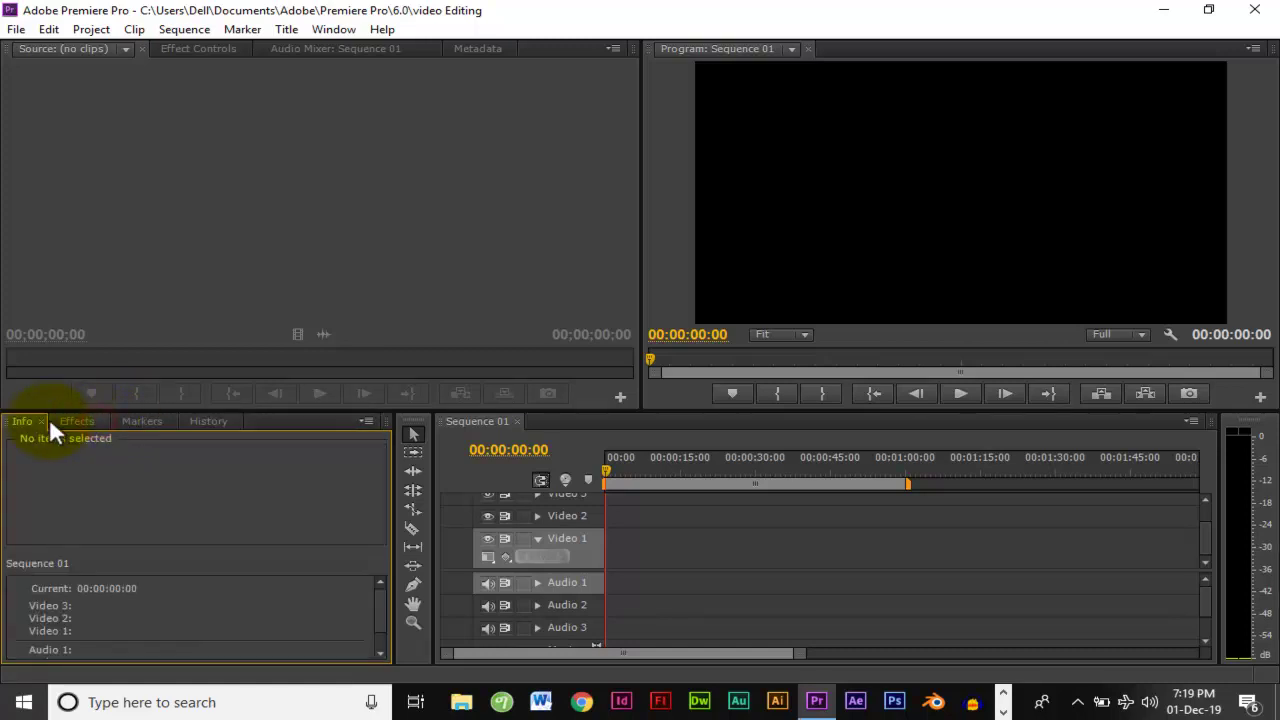
{"action": "left_click", "coordinate": [41, 421]}
{"action": "left_click", "coordinate": [56, 421]}
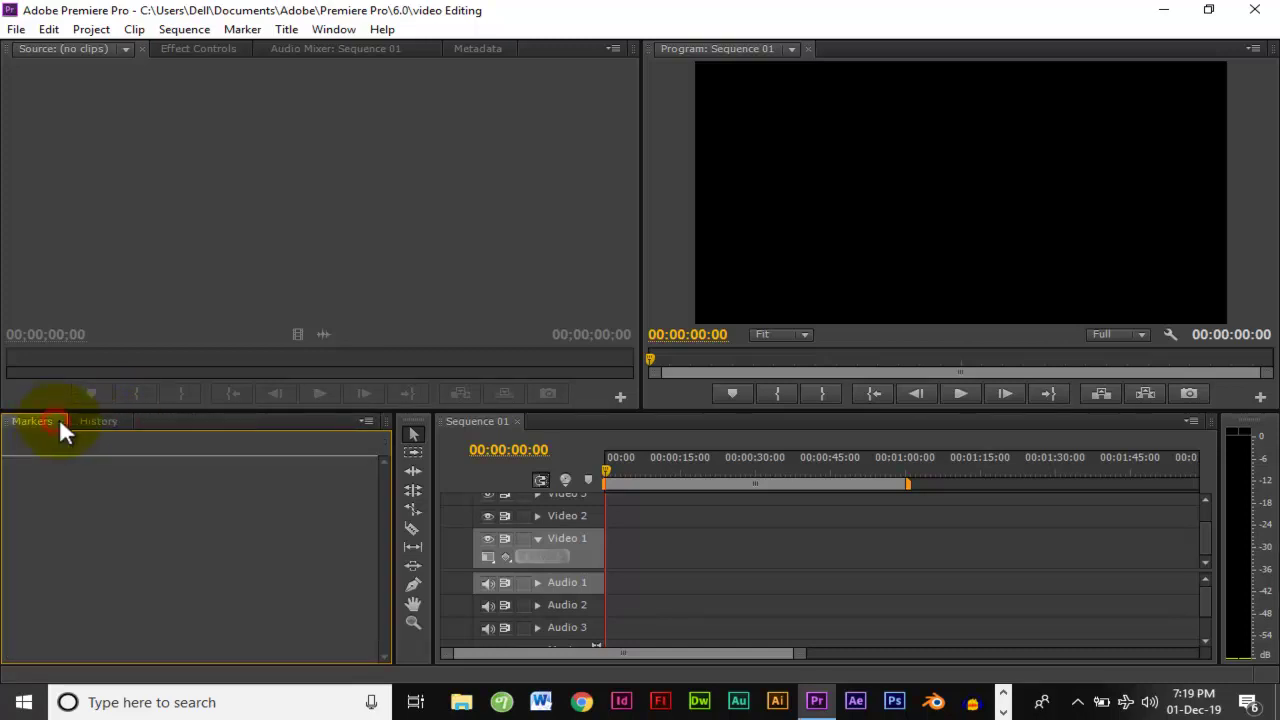
{"action": "left_click", "coordinate": [63, 420]}
{"action": "left_click", "coordinate": [61, 420]}
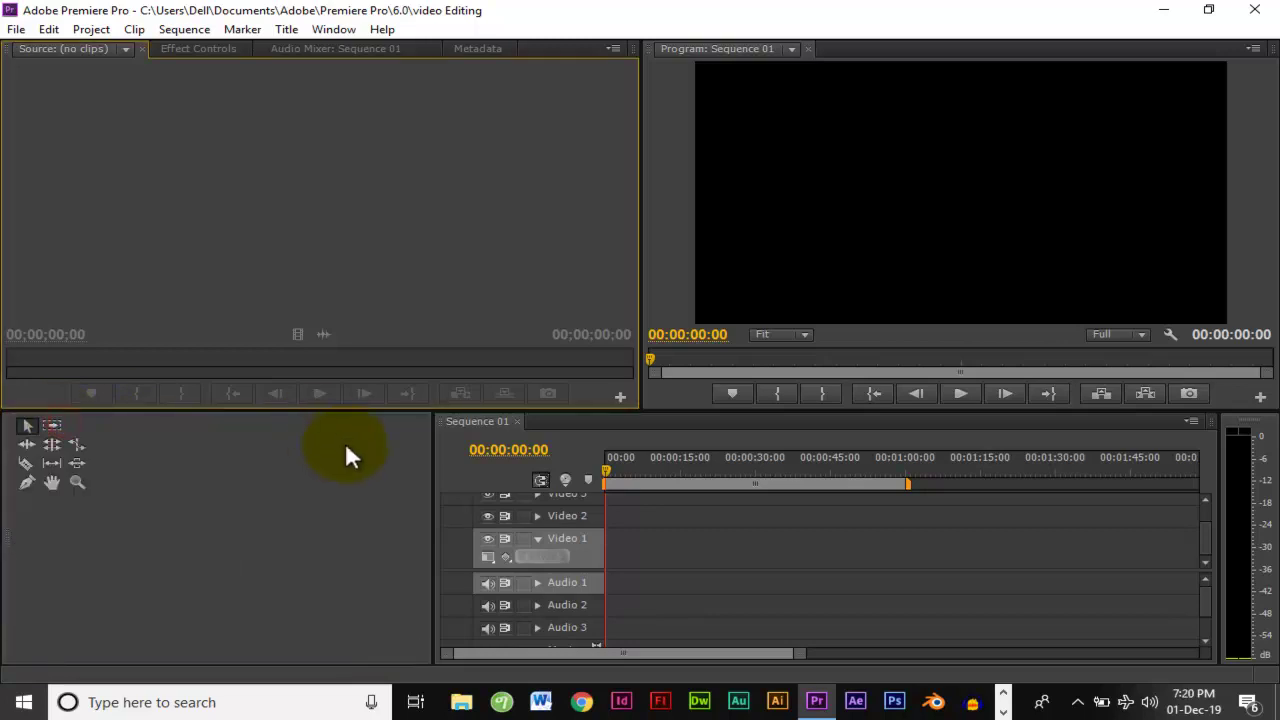
Step: Reopen the Project panel, and close the Sequence 01 timeline and the Program monitor
{"action": "left_click", "coordinate": [331, 29]}
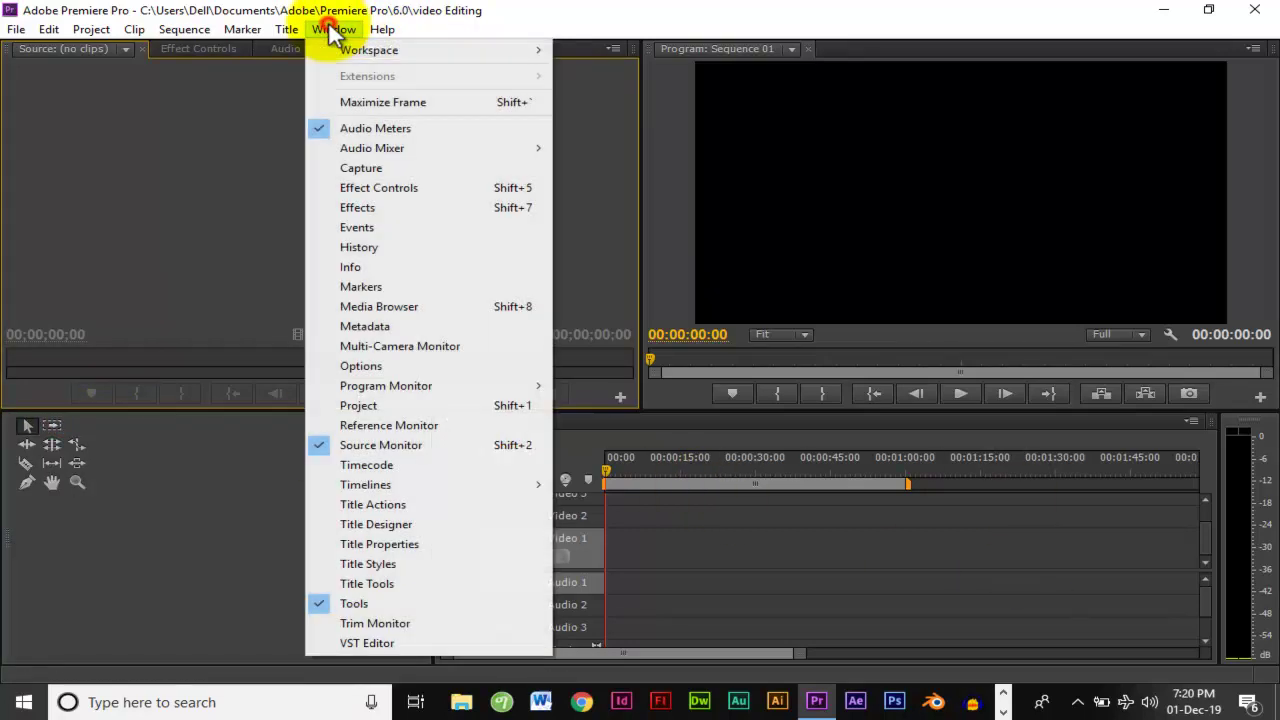
{"action": "left_click", "coordinate": [360, 404]}
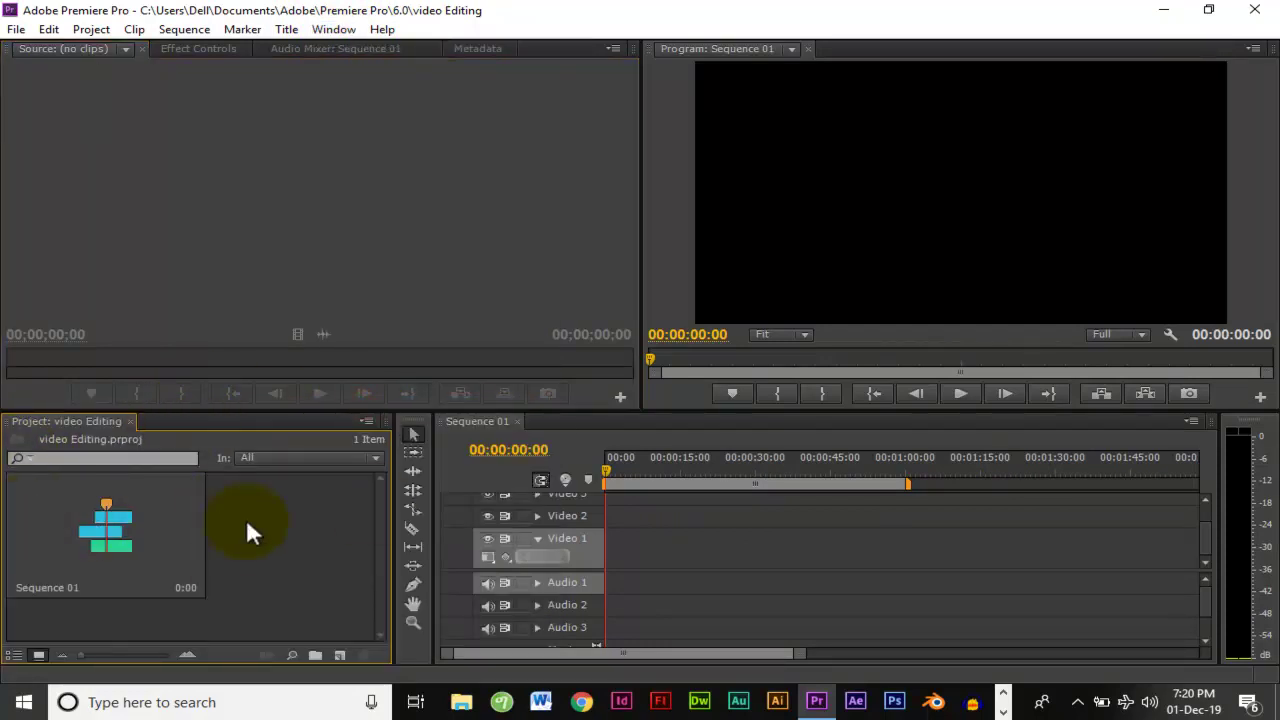
{"action": "left_click", "coordinate": [516, 421]}
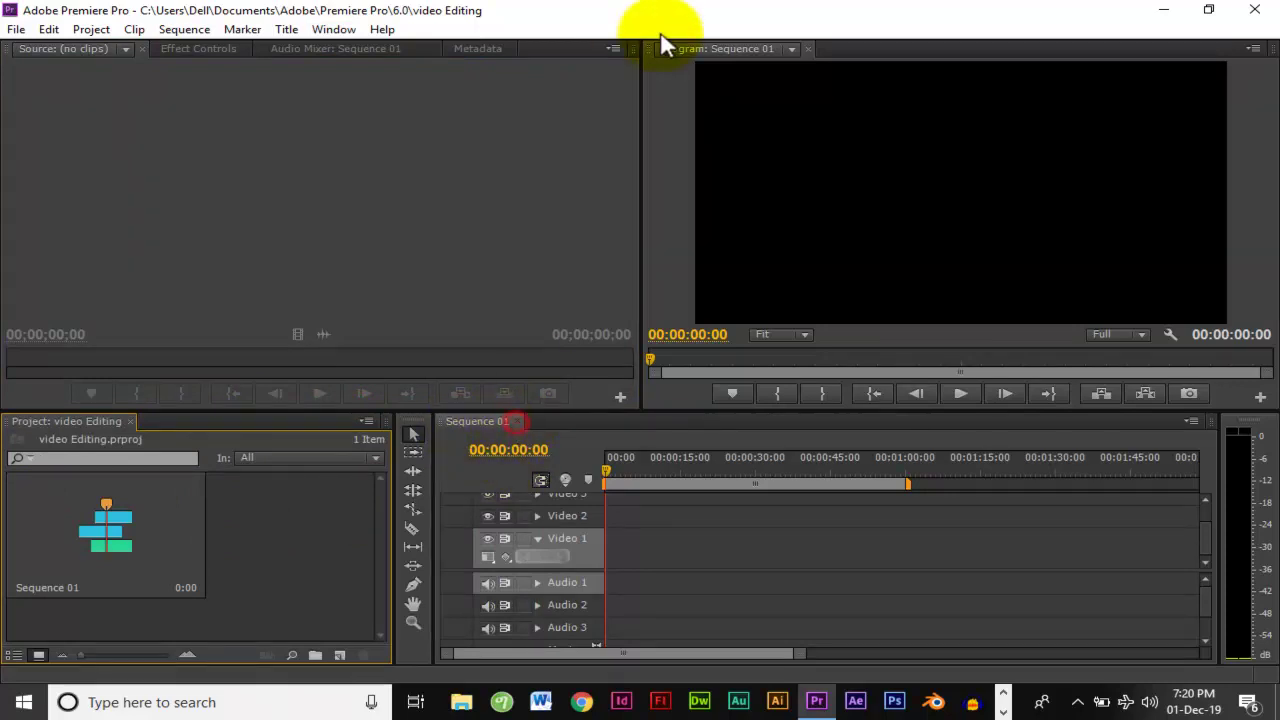
{"action": "left_click", "coordinate": [825, 48]}
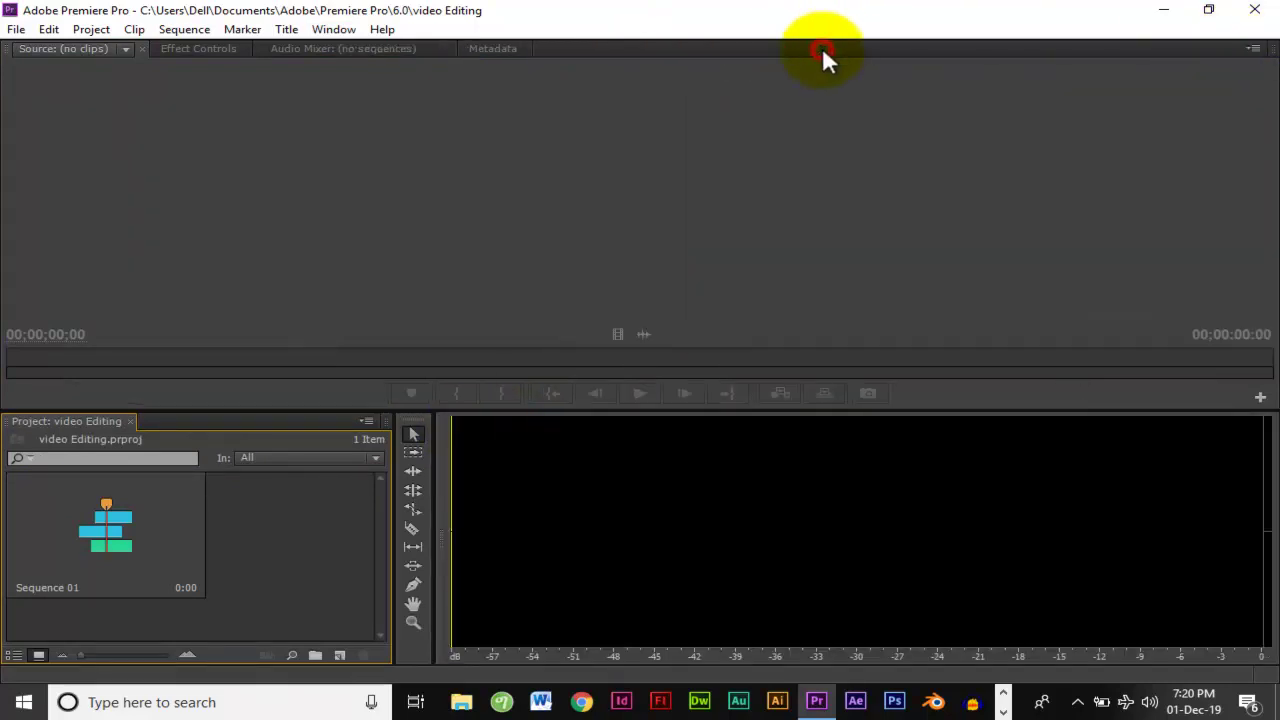
Step: Switch to the Color Correction workspace and return to the Editing workspace
{"action": "left_click", "coordinate": [333, 29]}
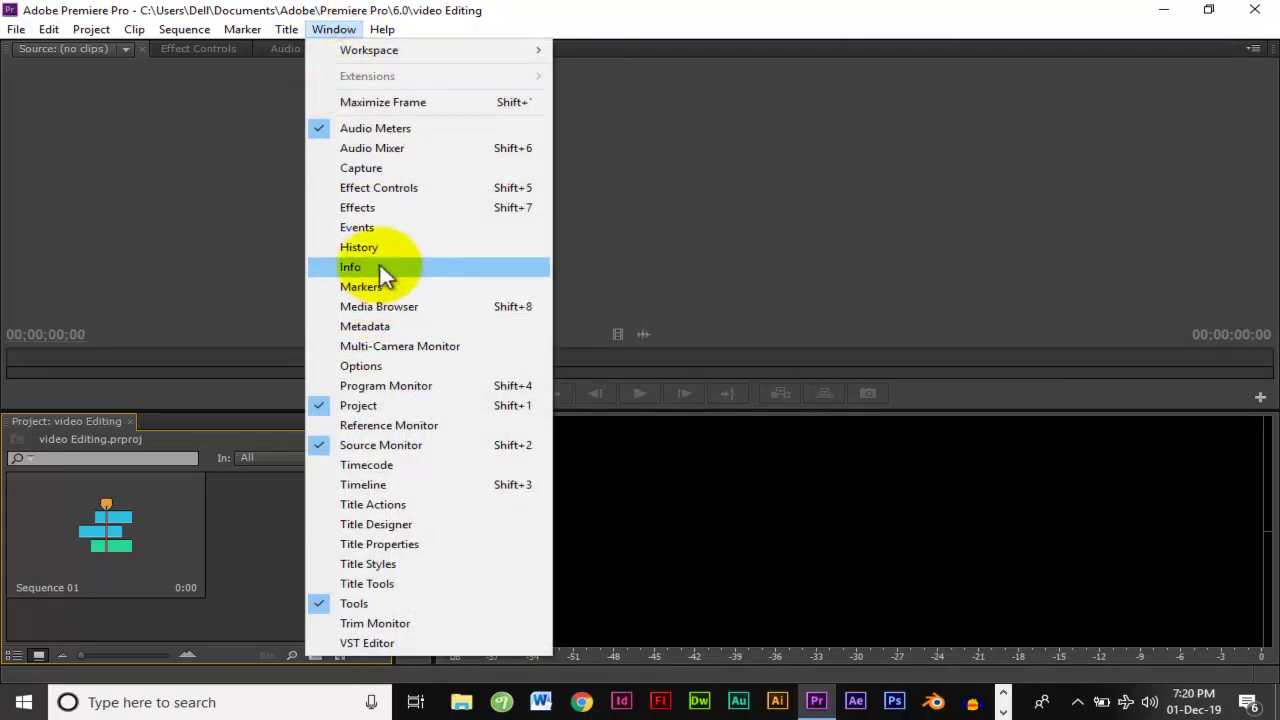
{"action": "mouse_move", "coordinate": [337, 28]}
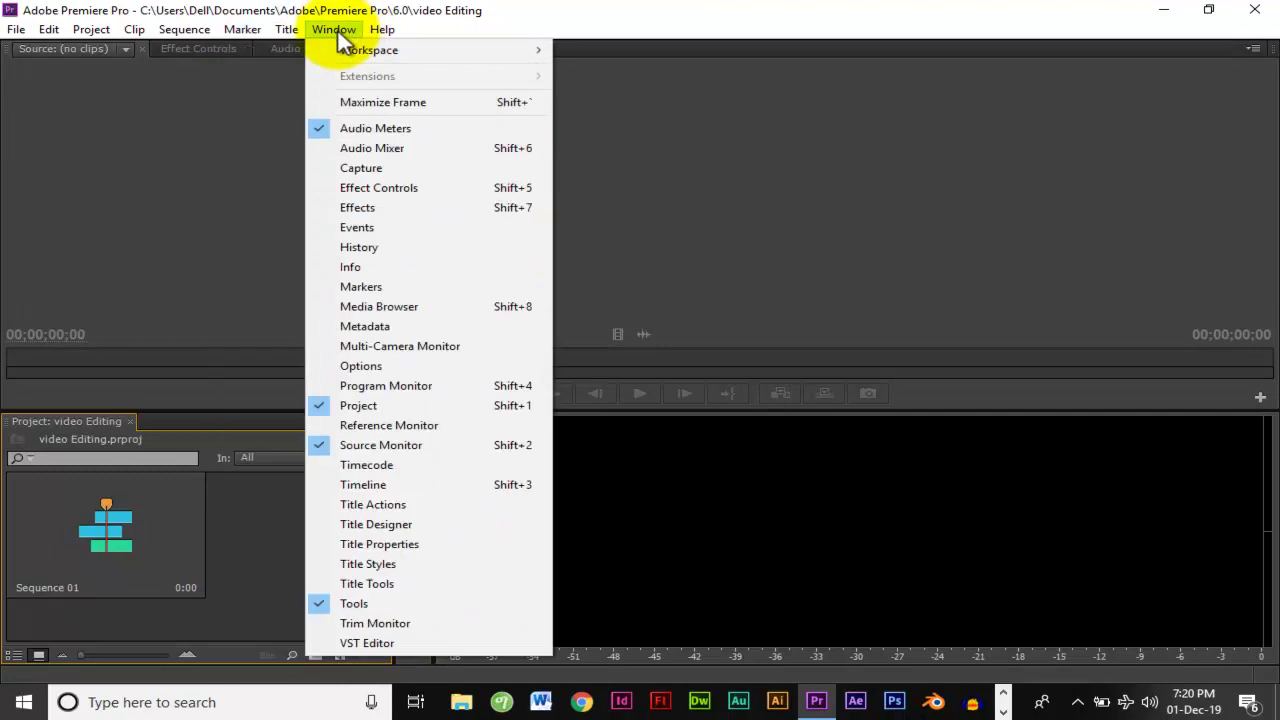
{"action": "mouse_move", "coordinate": [380, 48]}
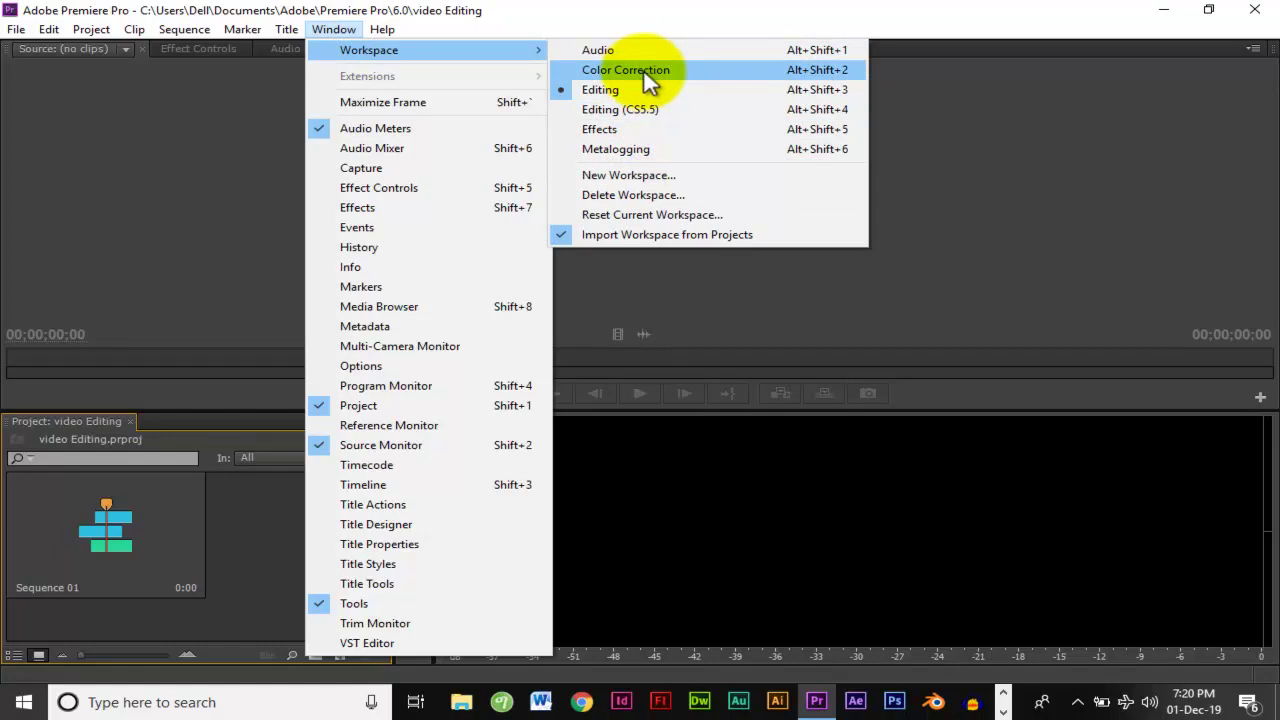
{"action": "left_click", "coordinate": [640, 69]}
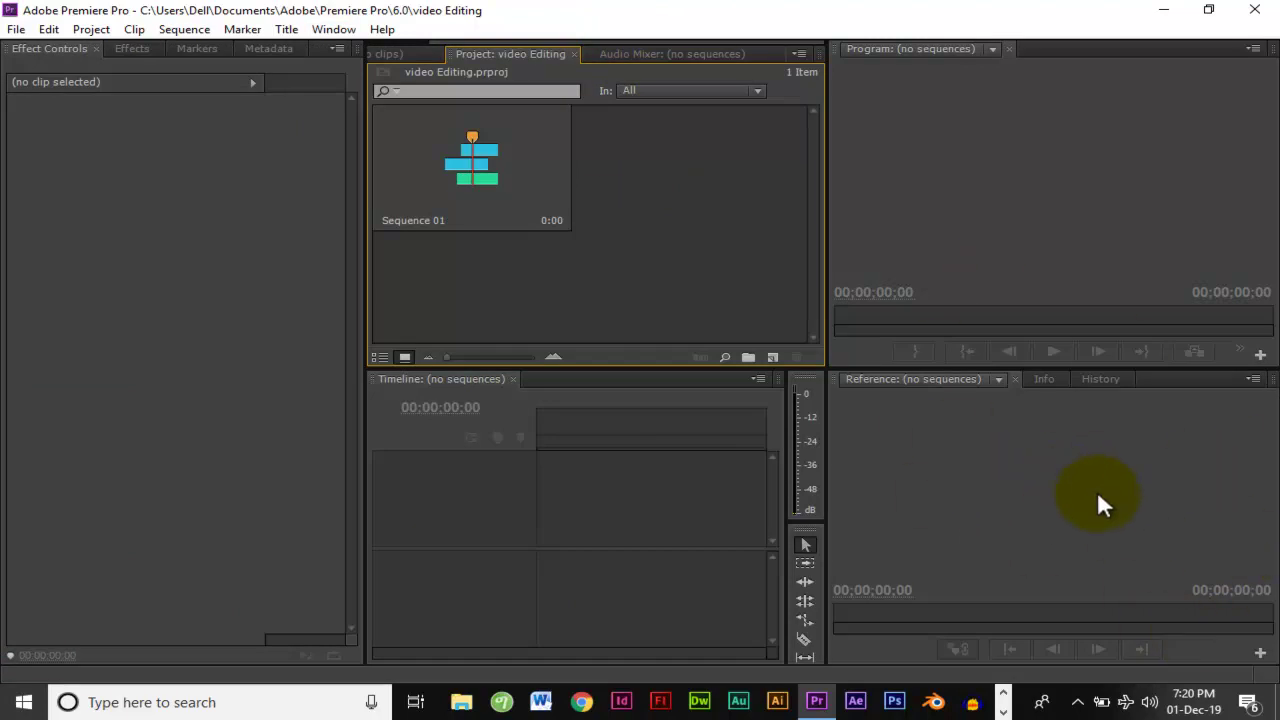
{"action": "left_click", "coordinate": [333, 29]}
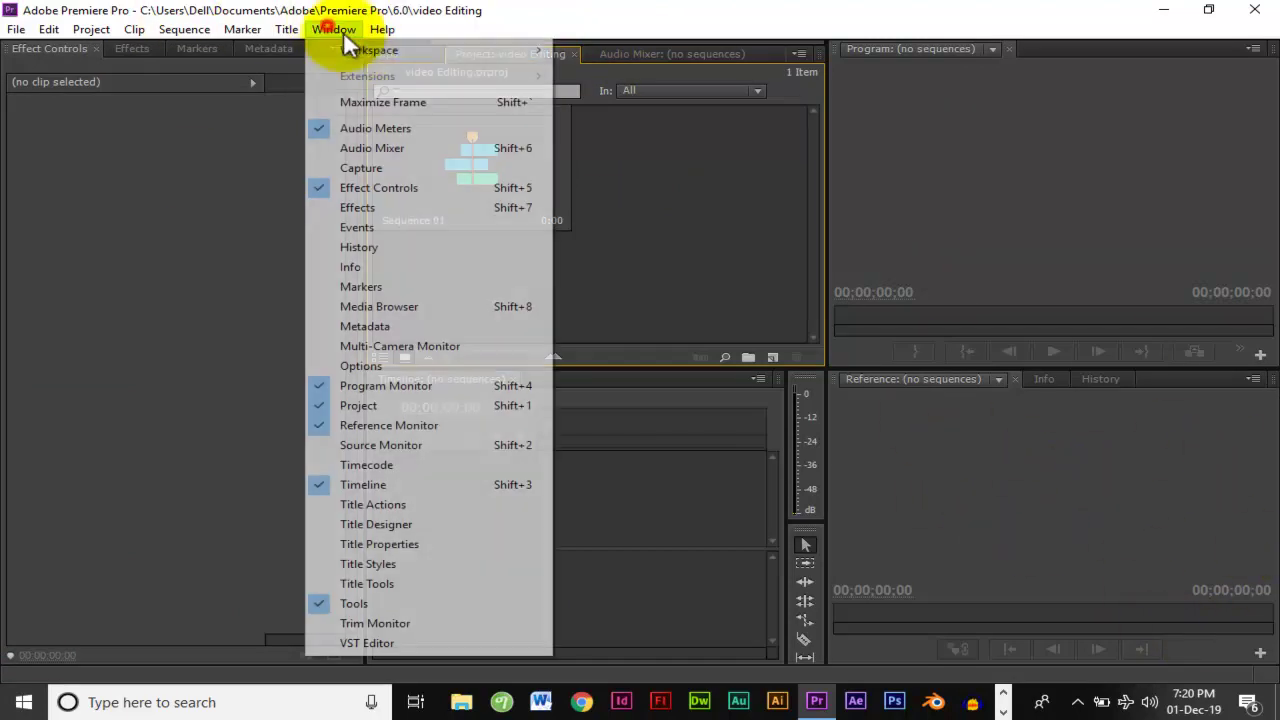
{"action": "left_click", "coordinate": [612, 86]}
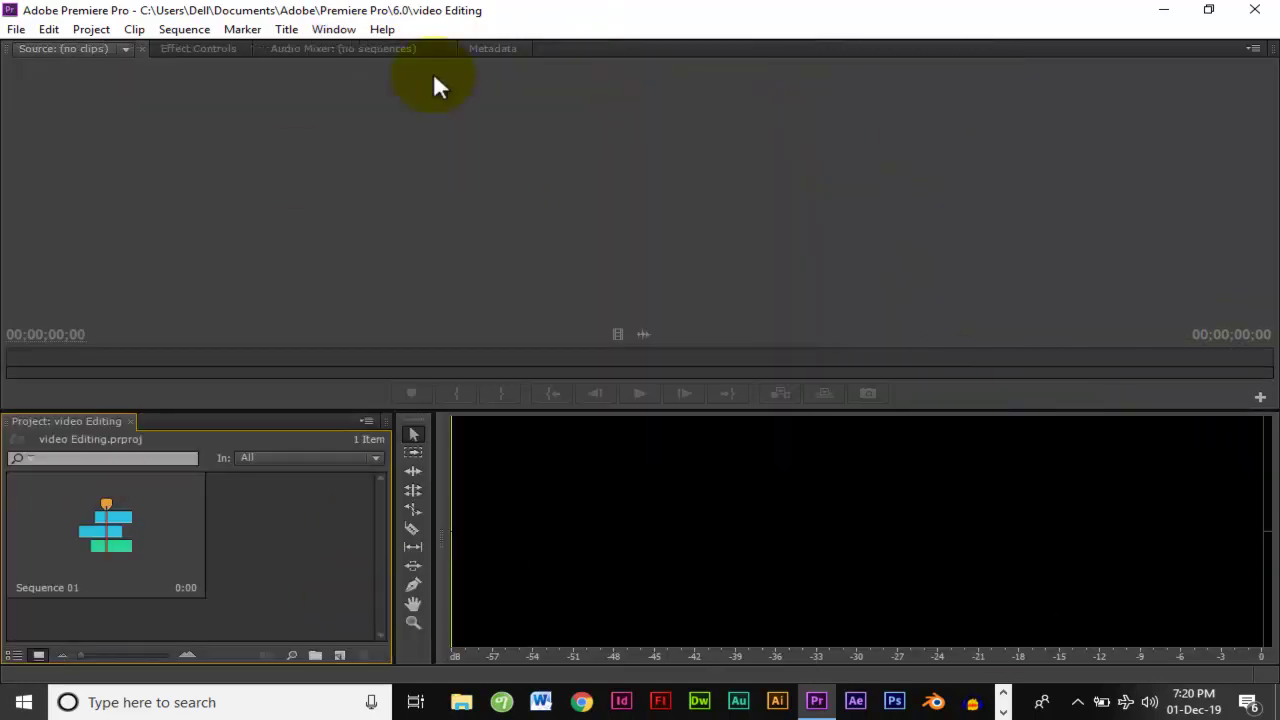
{"action": "left_click", "coordinate": [333, 29]}
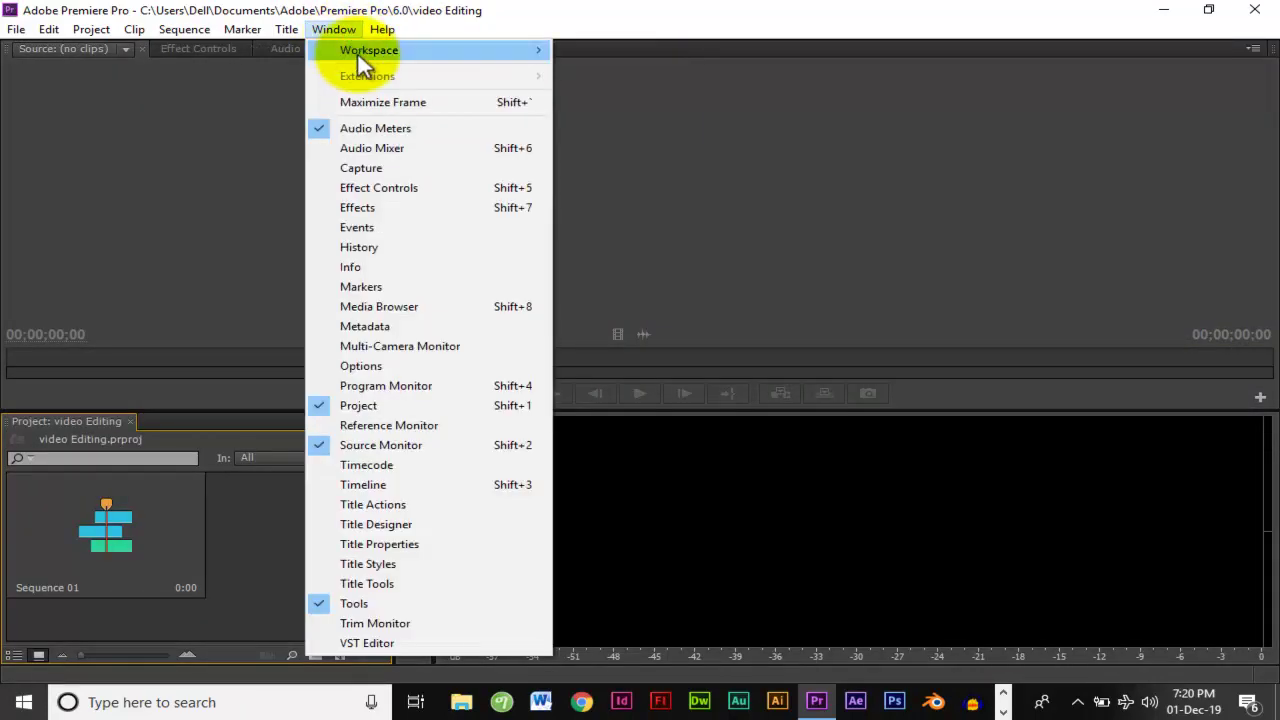
{"action": "mouse_move", "coordinate": [359, 52]}
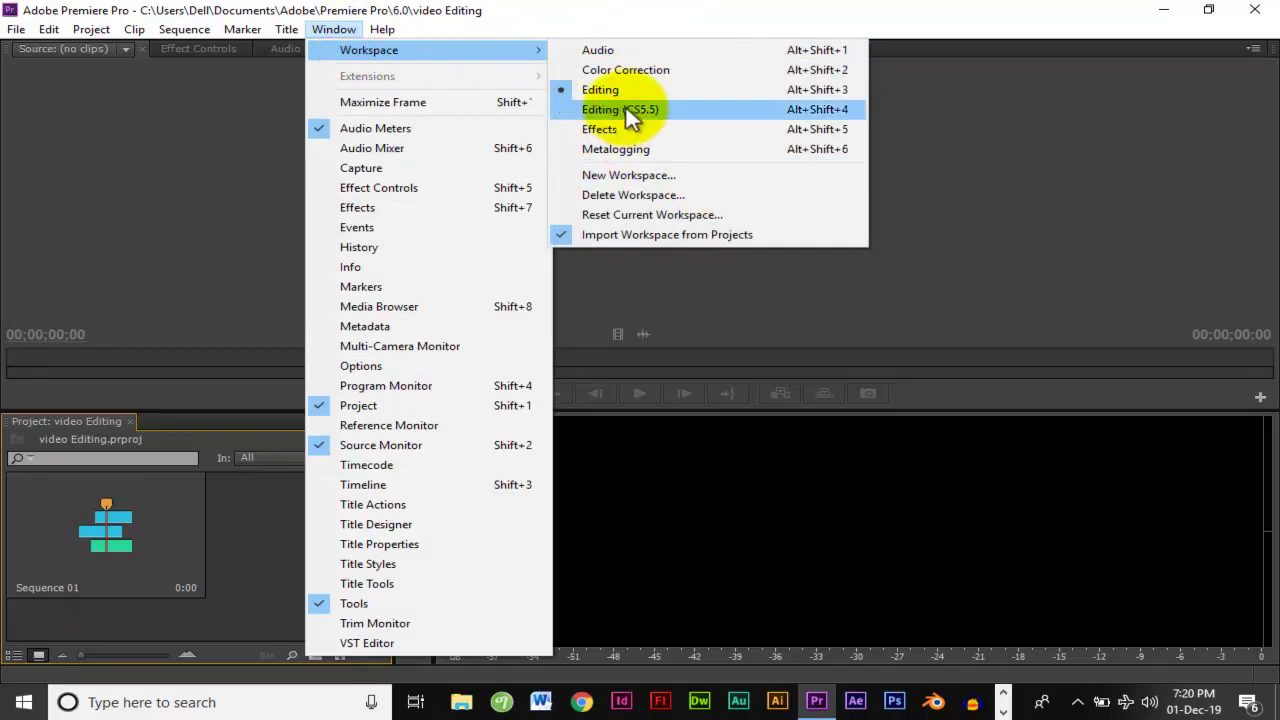
{"action": "left_click", "coordinate": [400, 9]}
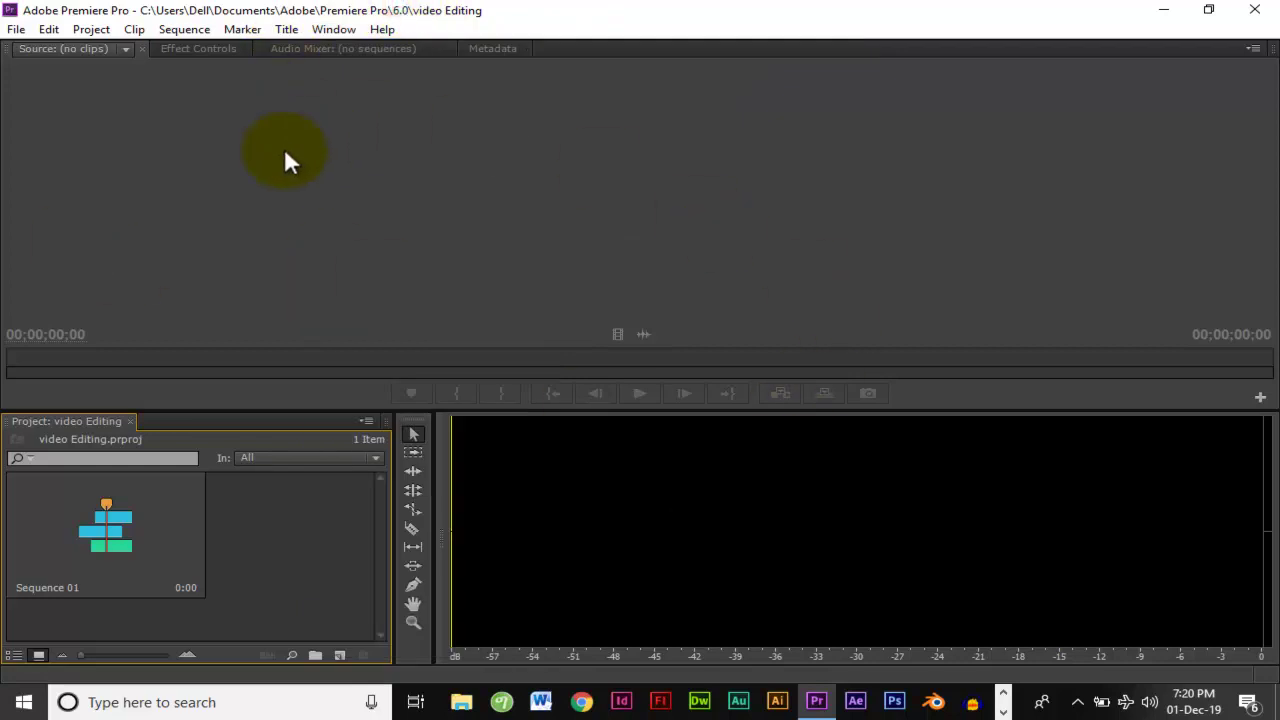
Step: Reset the current Editing workspace to its original layout
{"action": "left_click", "coordinate": [333, 29]}
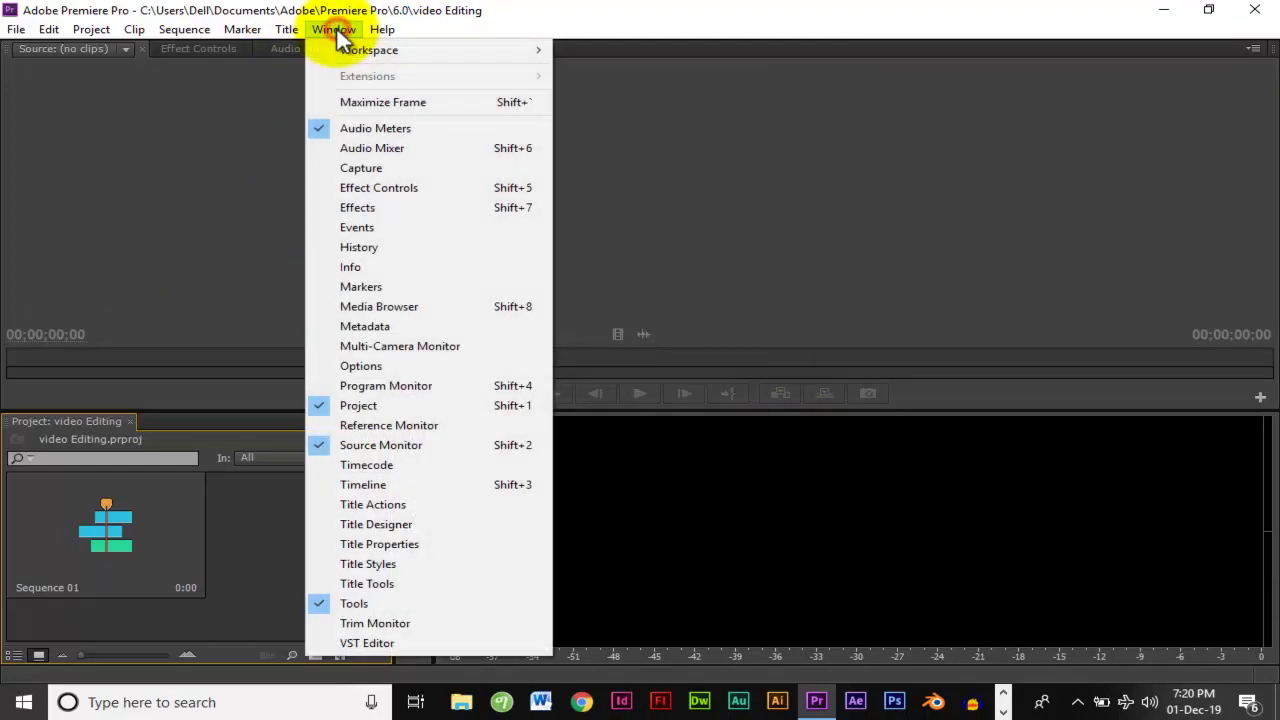
{"action": "mouse_move", "coordinate": [386, 50]}
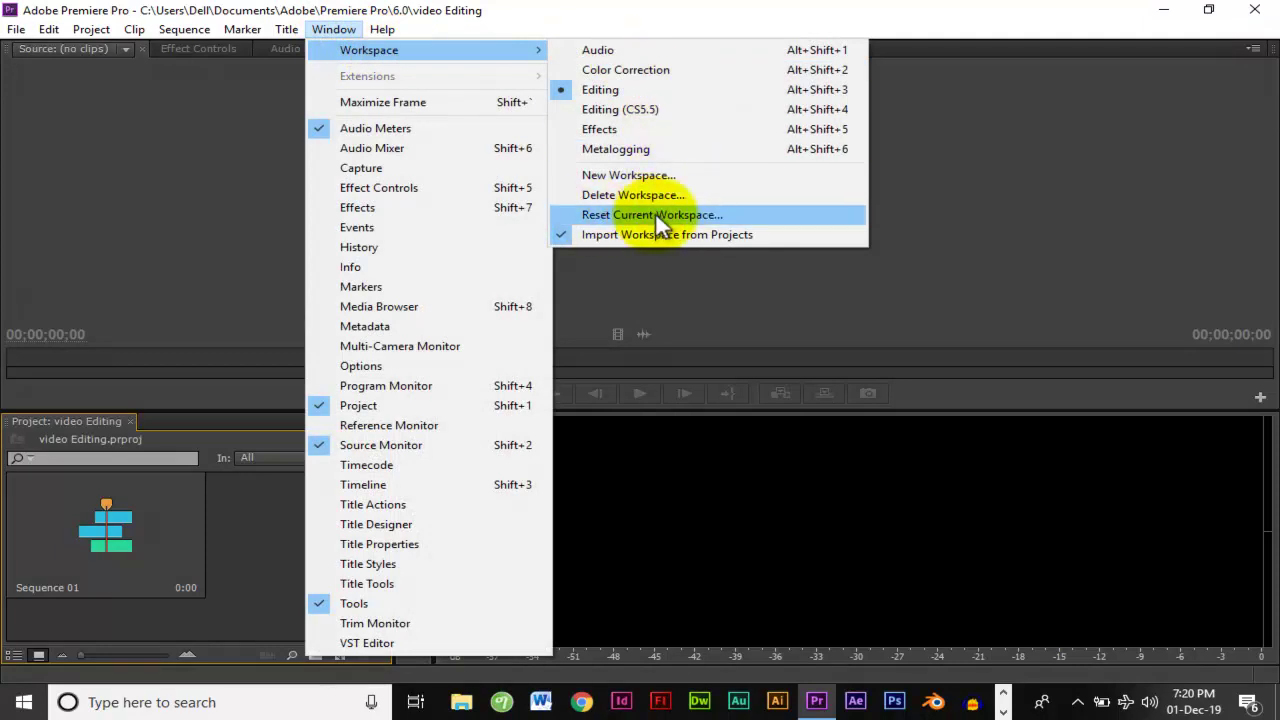
{"action": "left_click", "coordinate": [706, 212]}
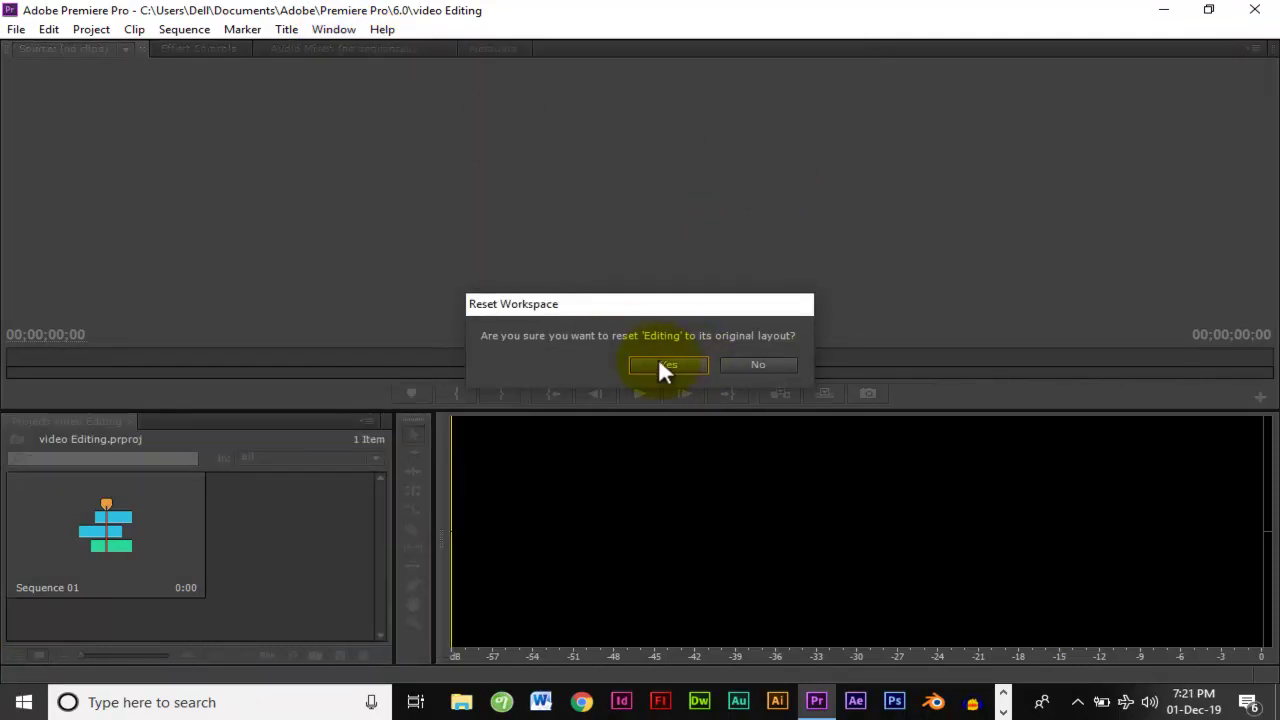
{"action": "left_click", "coordinate": [675, 365]}
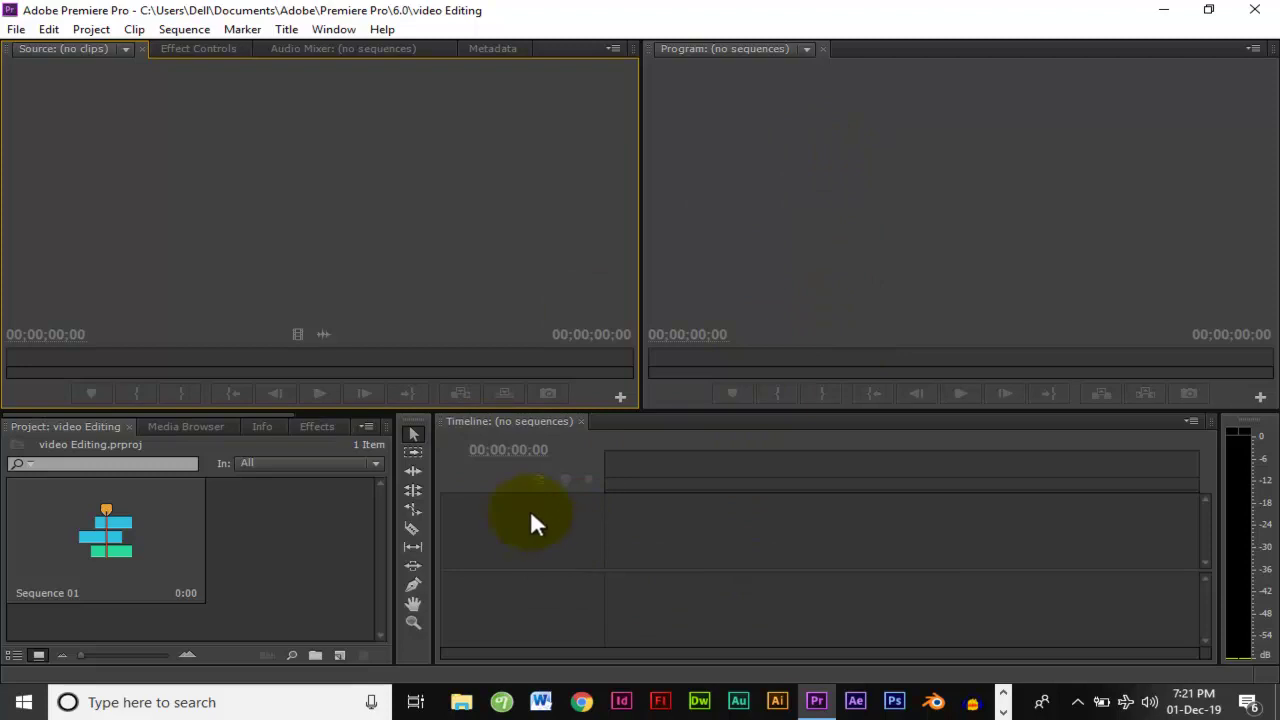
Step: Examine the timeline, the Program monitor and the Sequence 01 item in the Project panel after the layout reset
{"action": "left_click", "coordinate": [773, 537]}
{"action": "left_click", "coordinate": [946, 190]}
{"action": "left_click", "coordinate": [845, 565]}
{"action": "left_click", "coordinate": [917, 240]}
{"action": "left_click", "coordinate": [883, 491]}
{"action": "left_click", "coordinate": [920, 145]}
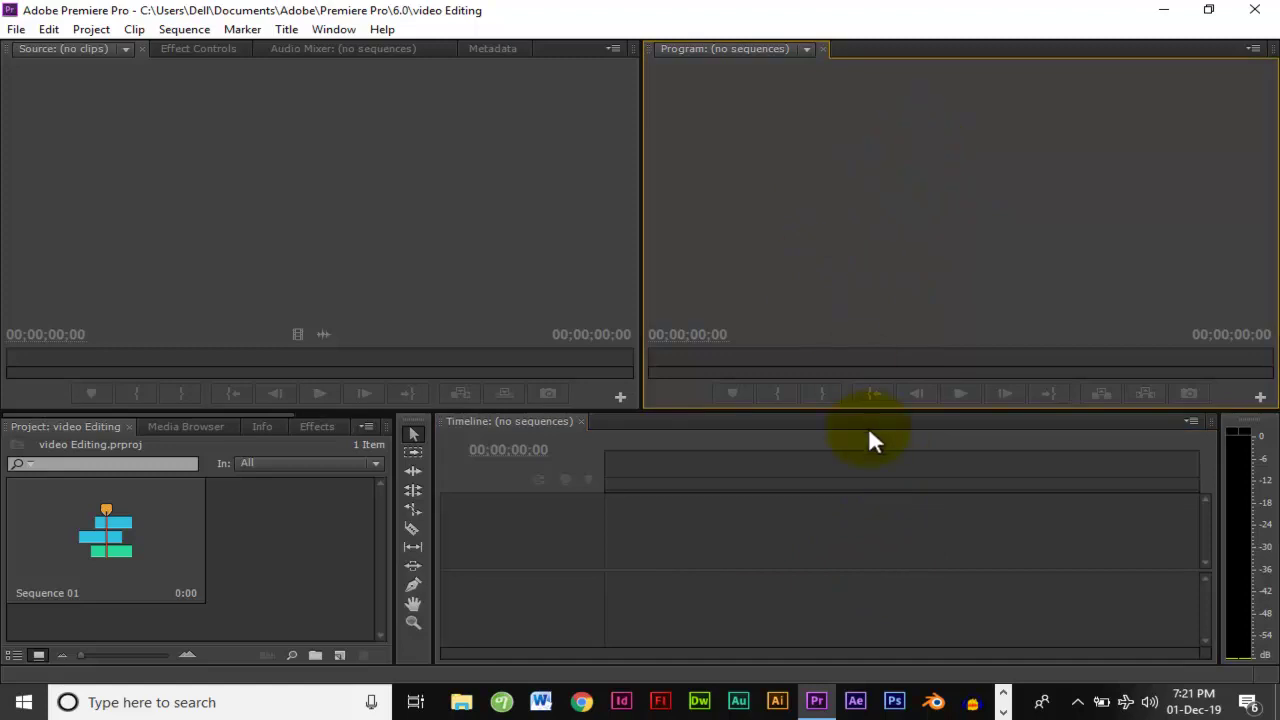
{"action": "left_click", "coordinate": [537, 505]}
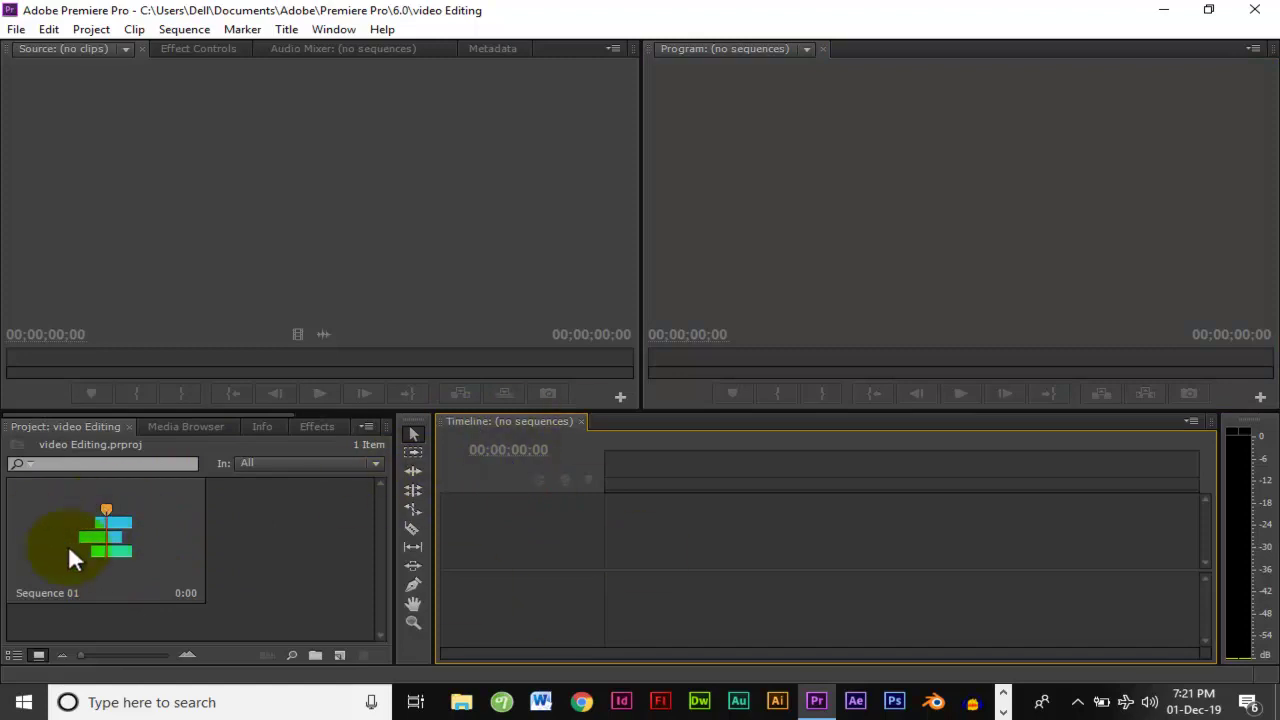
{"action": "left_click", "coordinate": [130, 530]}
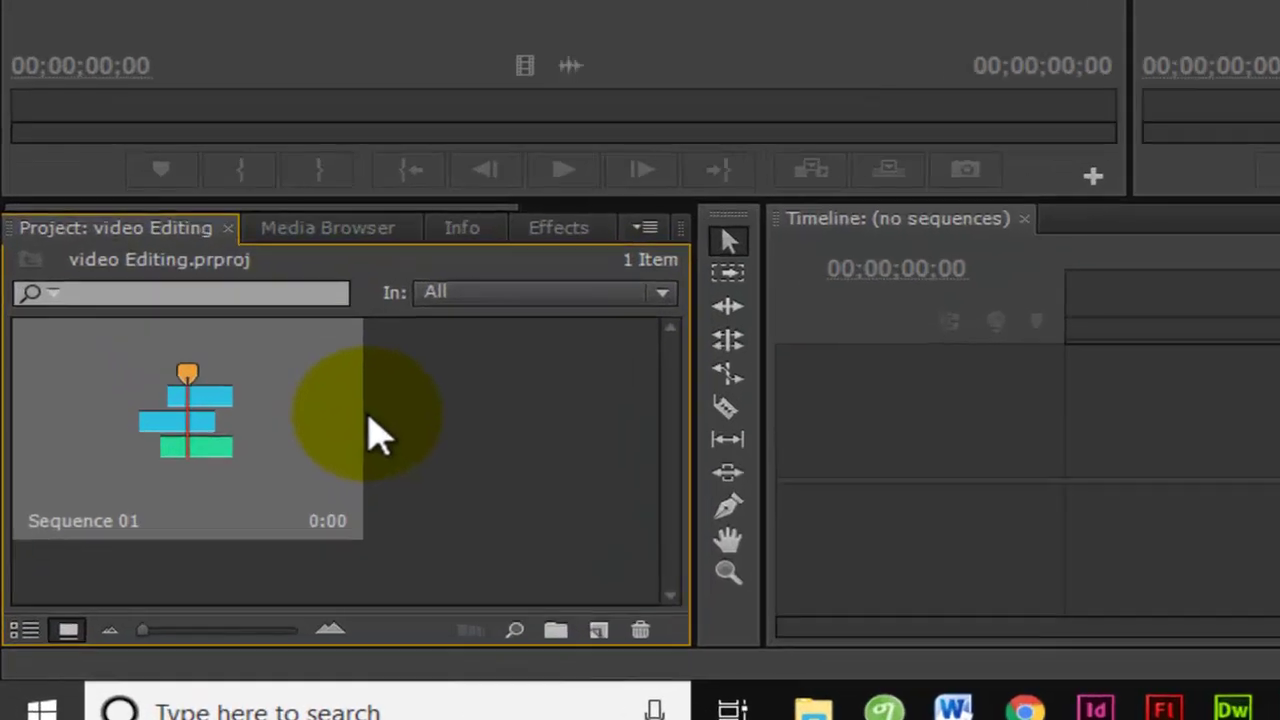
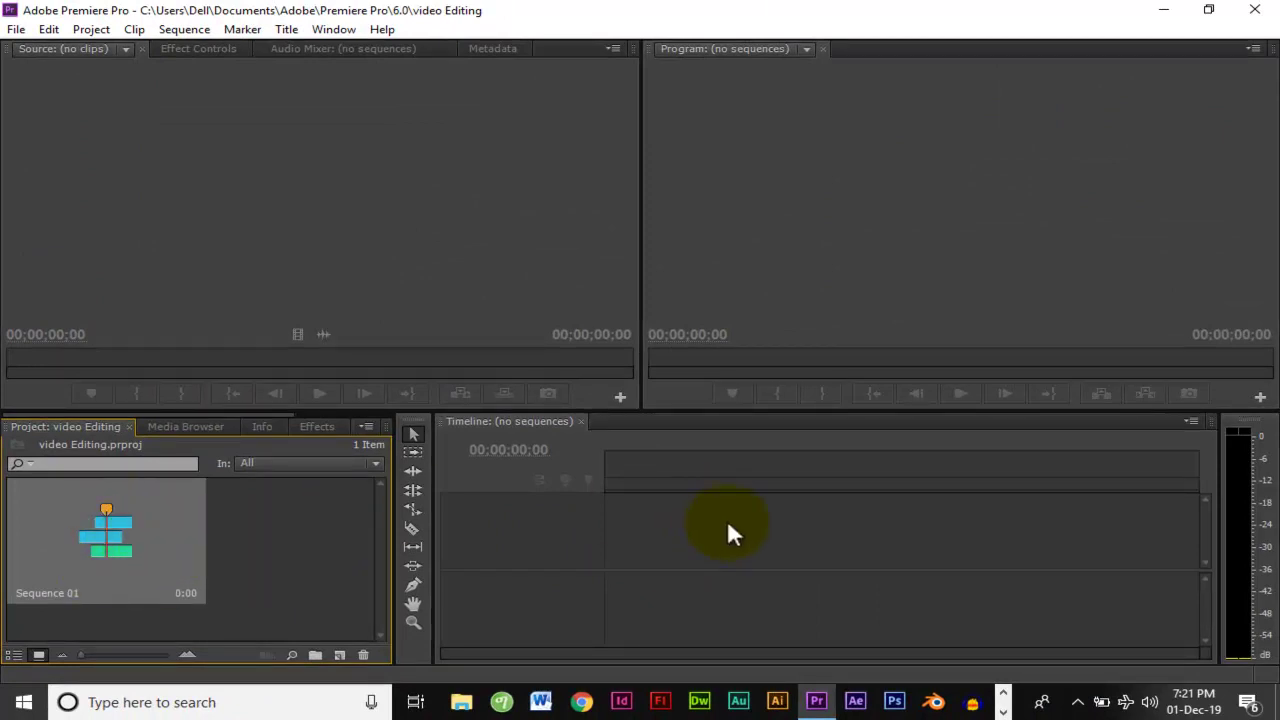
{"action": "left_click", "coordinate": [854, 110]}
{"action": "left_click", "coordinate": [526, 574]}
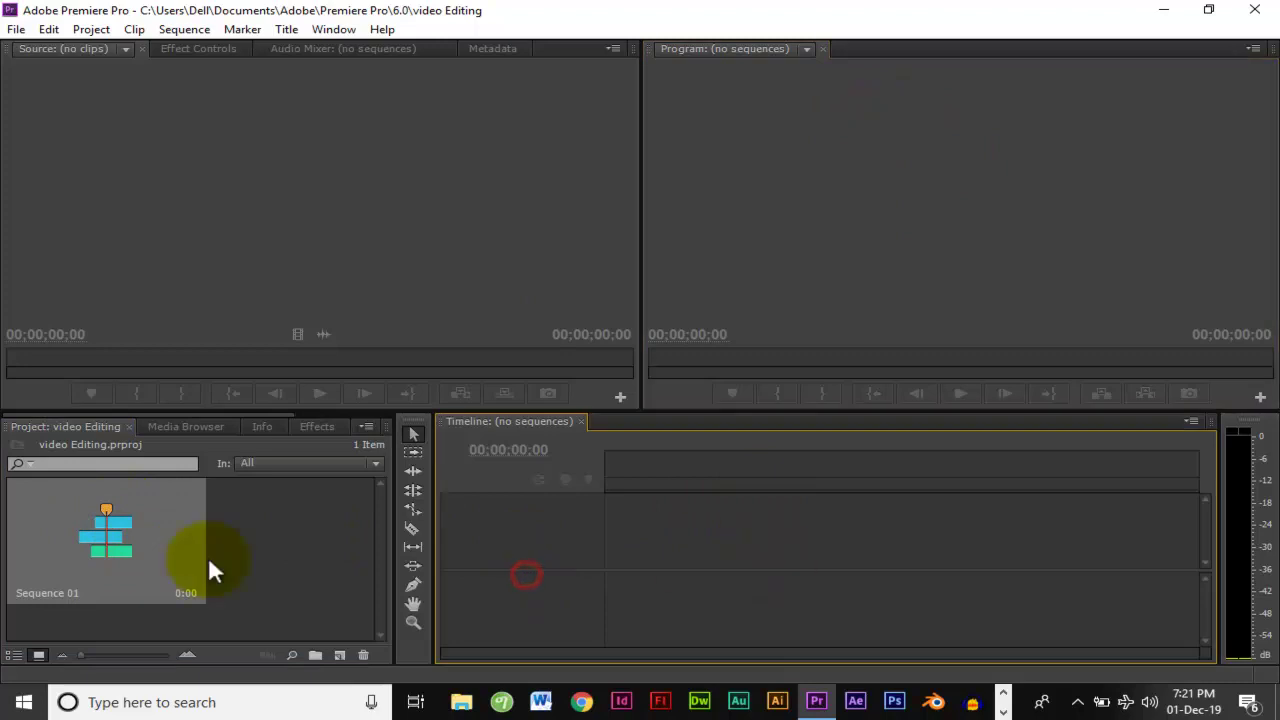
Step: Open Sequence 01 from the Project panel in the timeline and move its playhead to about 00:00:41:10
{"action": "double_click", "coordinate": [92, 524]}
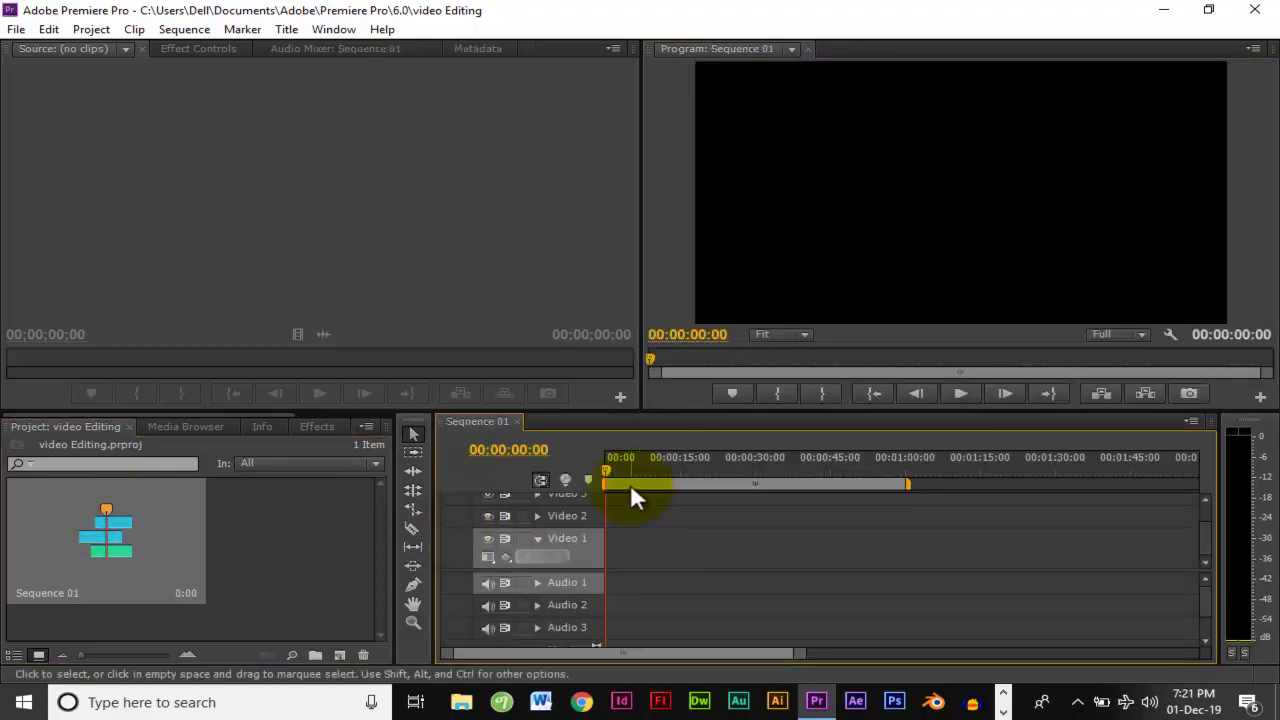
{"action": "left_click_drag", "start_coordinate": [610, 466], "coordinate": [812, 466]}
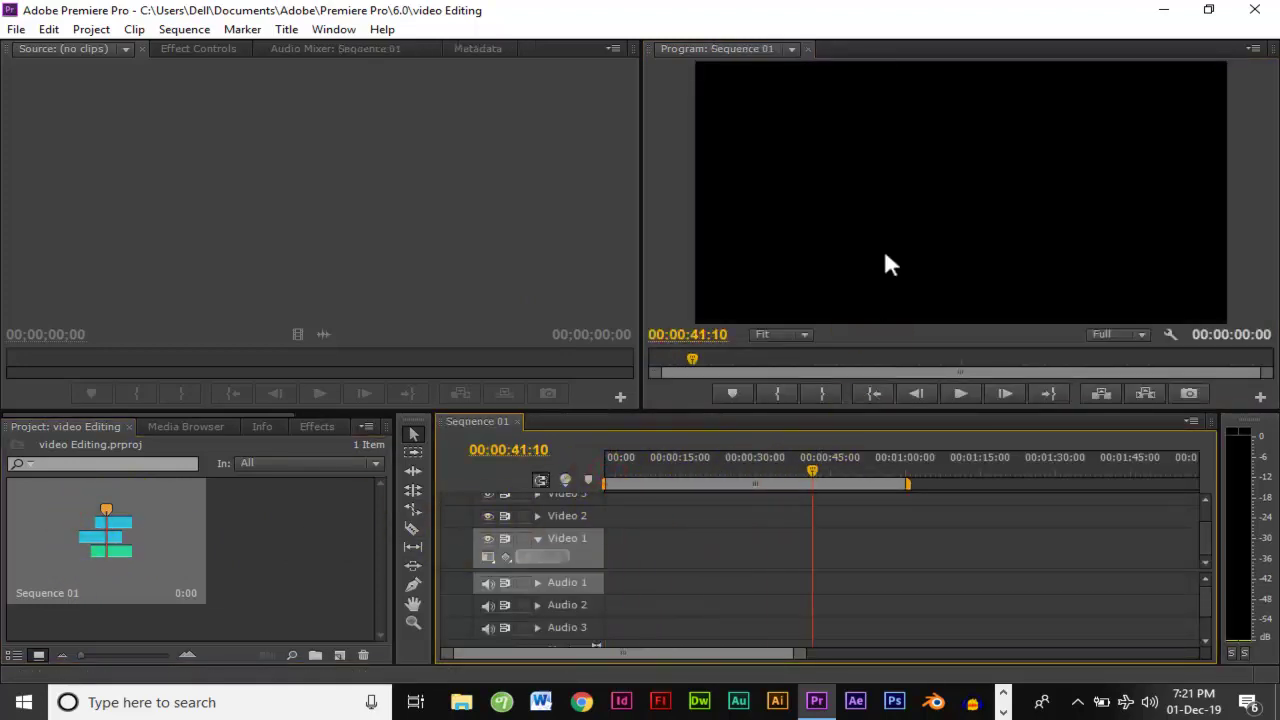
{"action": "left_click", "coordinate": [882, 238]}
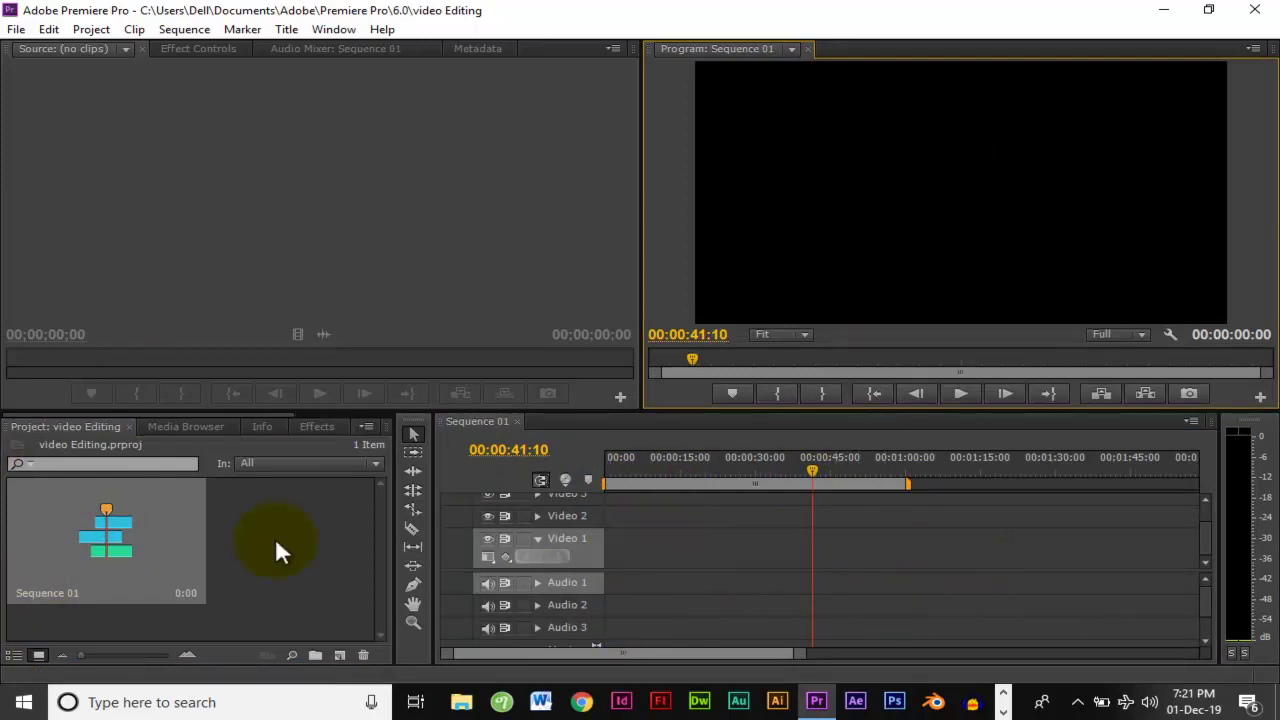
Step: Enlarge the Project and timeline panels by raising the divider beneath the monitors, and view the Source monitor's clip list
{"action": "left_click_drag", "start_coordinate": [274, 410], "coordinate": [273, 346]}
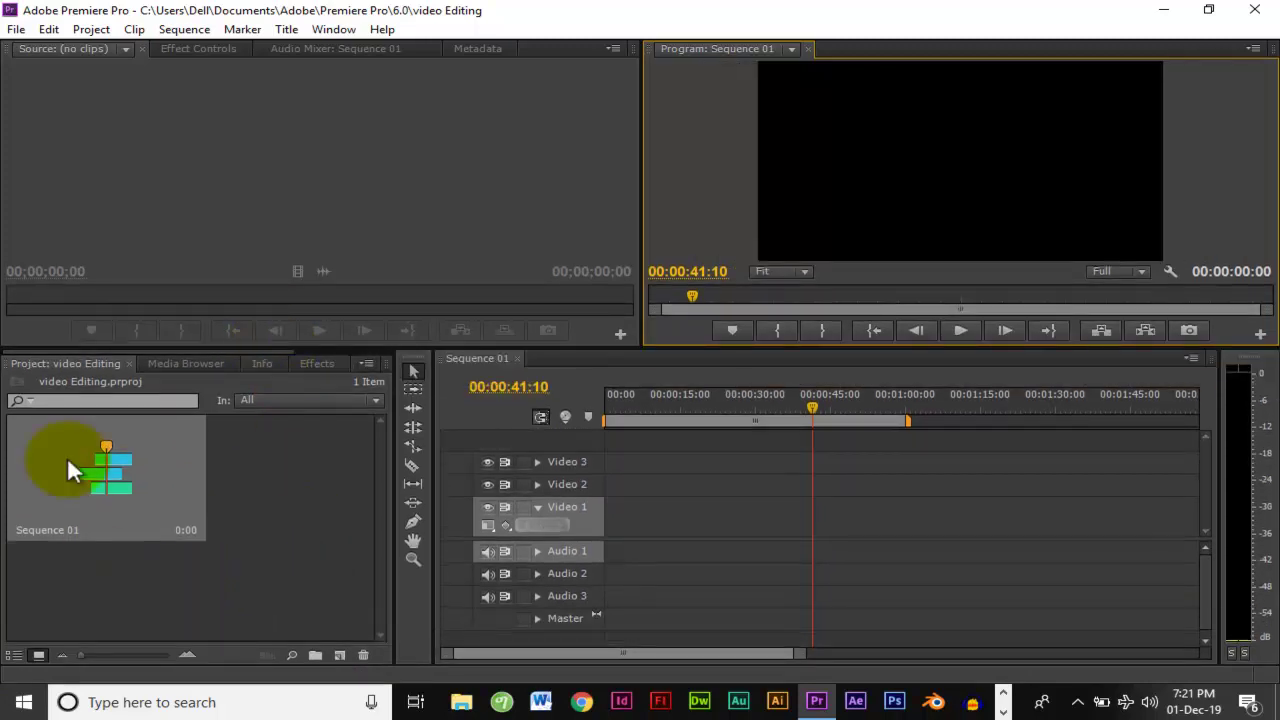
{"action": "left_click", "coordinate": [60, 362]}
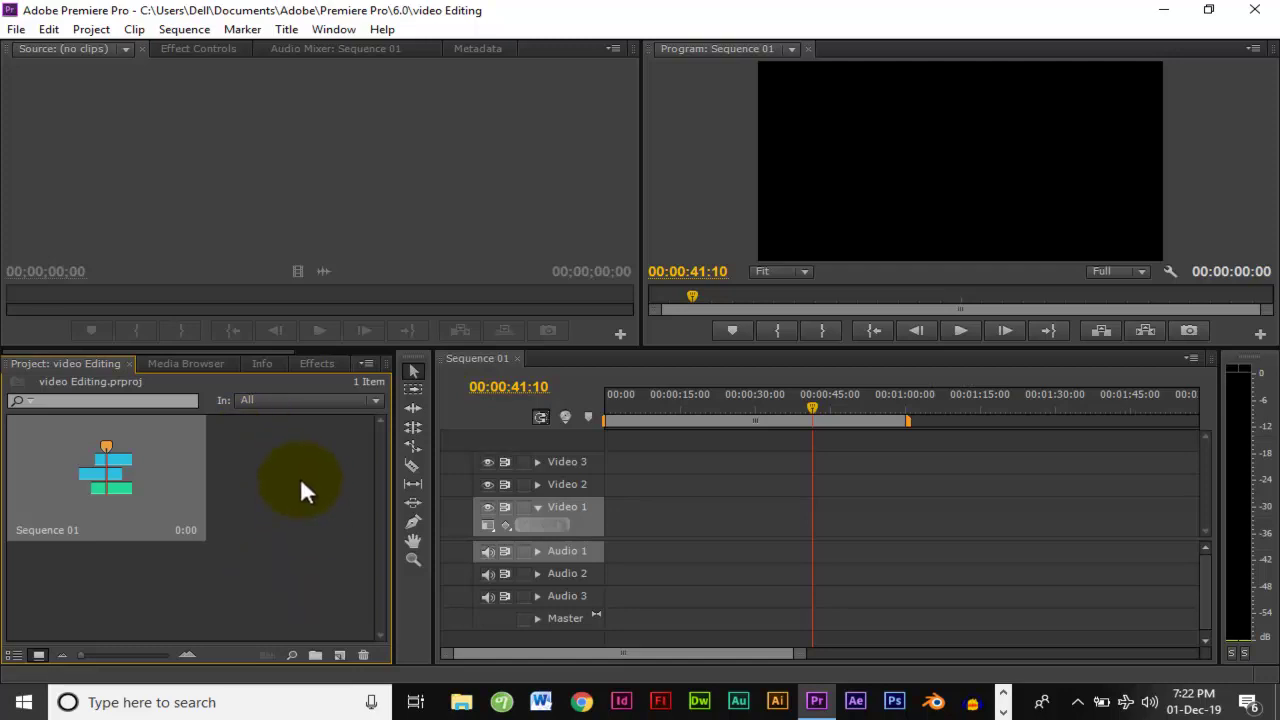
{"action": "left_click", "coordinate": [34, 55]}
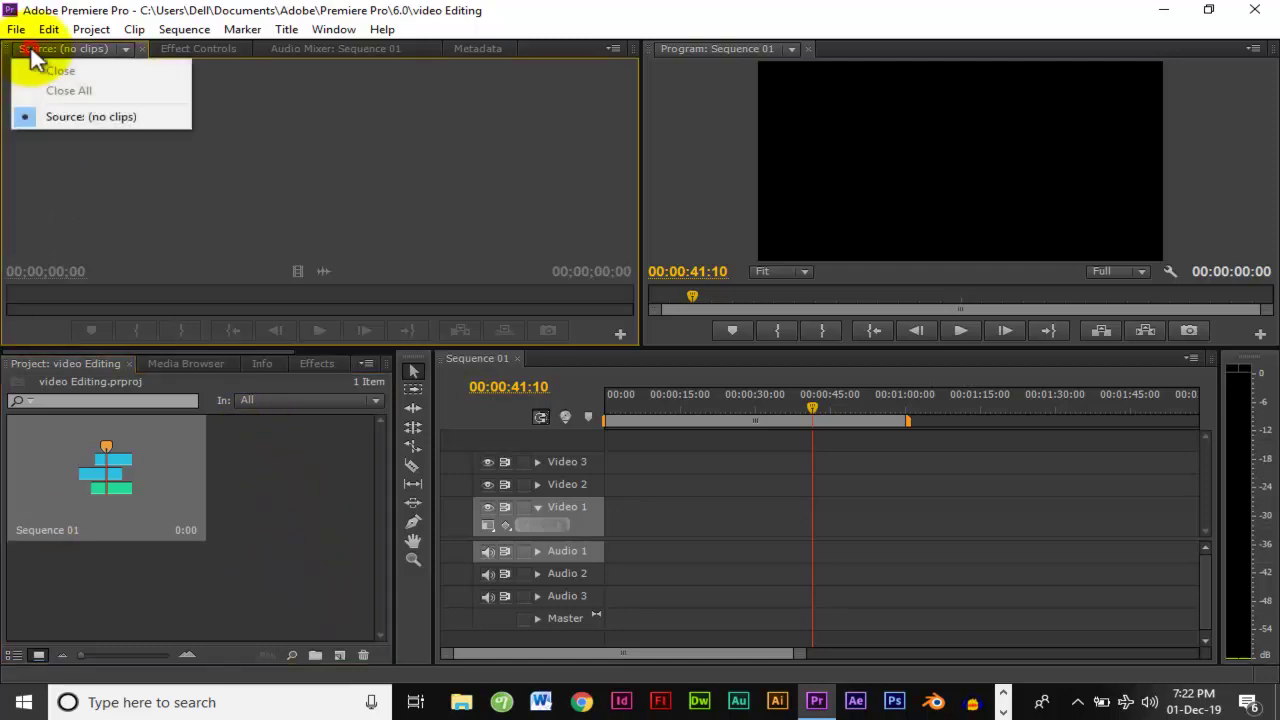
{"action": "left_click", "coordinate": [280, 155]}
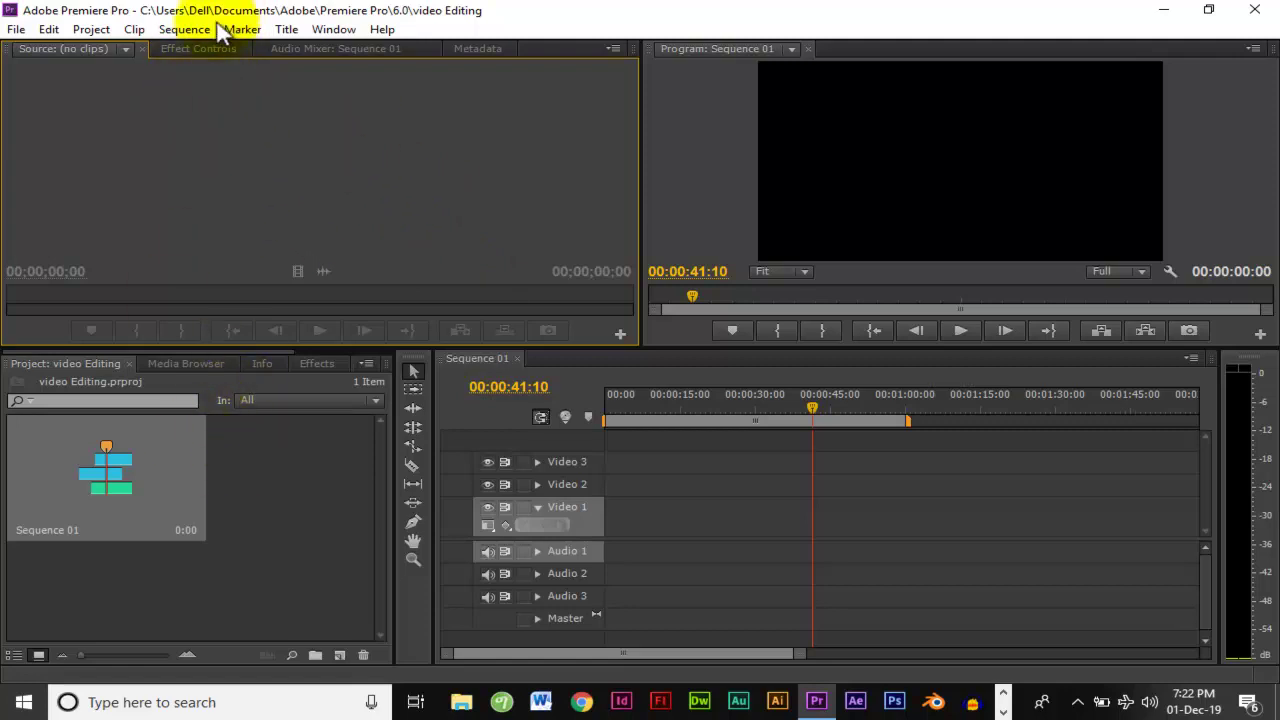
Step: Show the Effects panel and look through the Video Transitions categories, including 3D Motion
{"action": "left_click", "coordinate": [305, 362]}
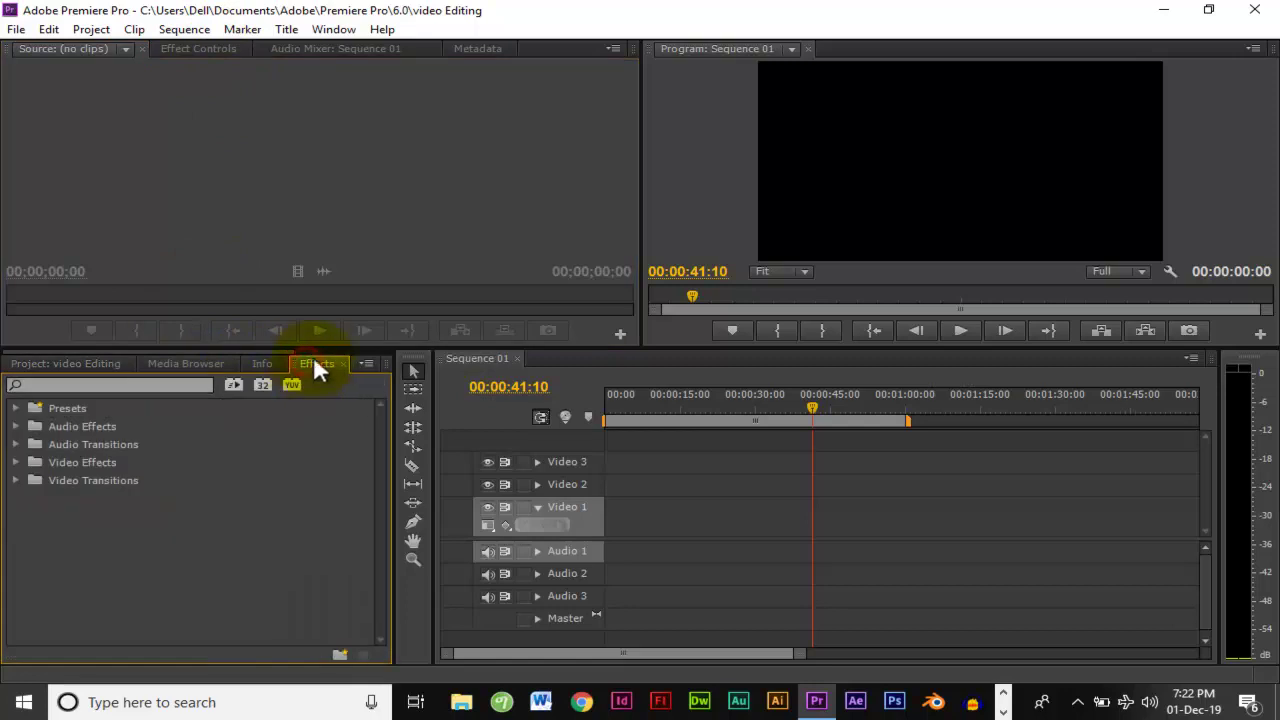
{"action": "left_click", "coordinate": [15, 480]}
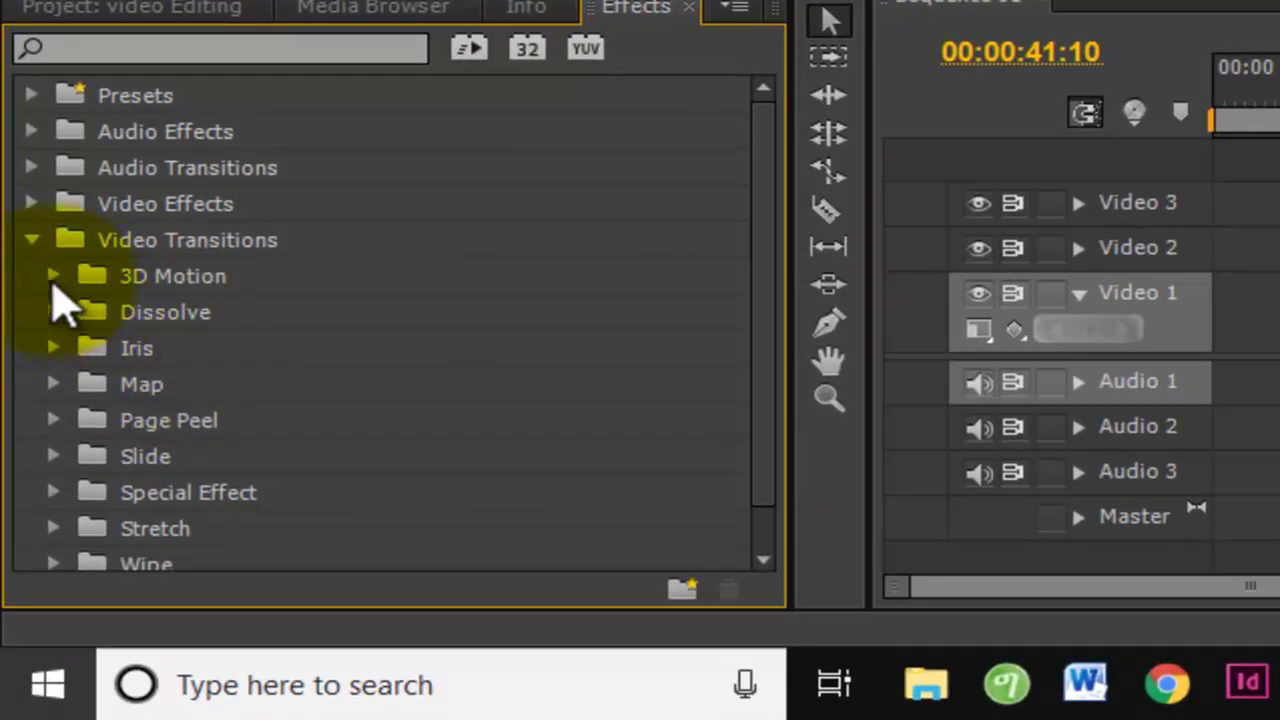
{"action": "left_click", "coordinate": [53, 276]}
{"action": "left_click", "coordinate": [31, 240]}
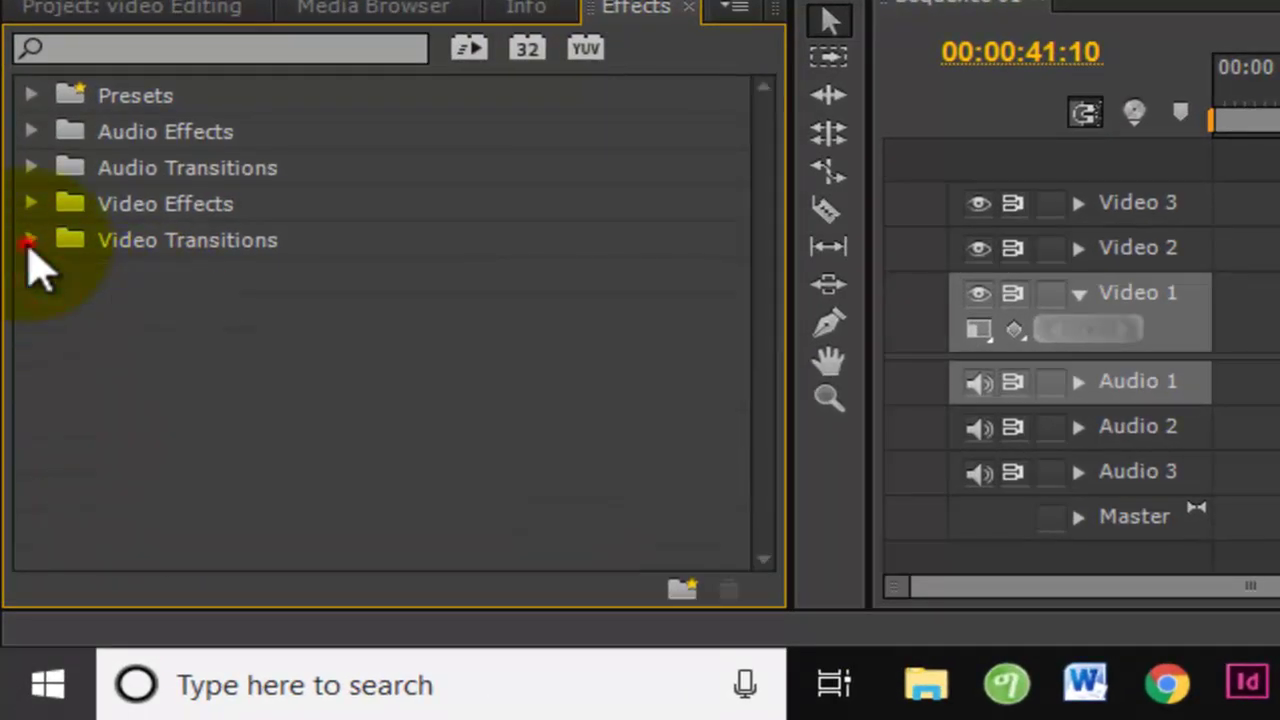
Step: Expand the Video Effects categories and look through the Effect Controls, Info, Media Browser and Project panels
{"action": "left_click", "coordinate": [31, 203]}
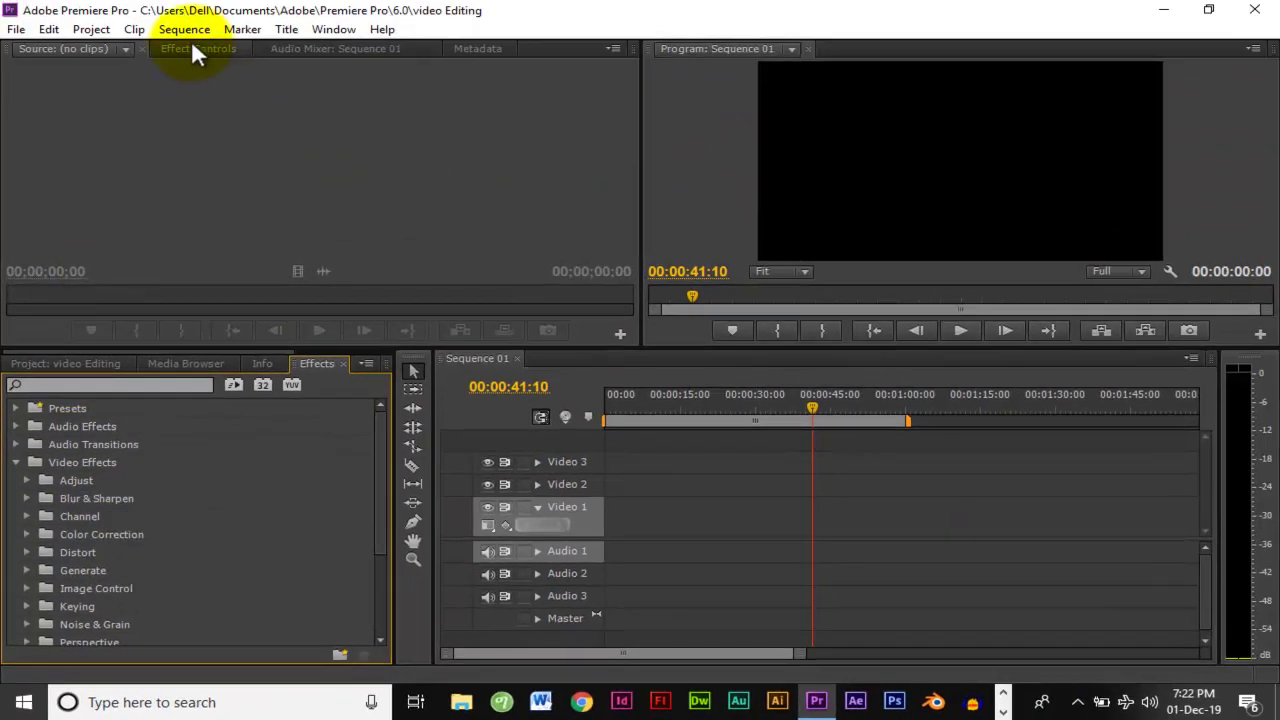
{"action": "left_click", "coordinate": [194, 48]}
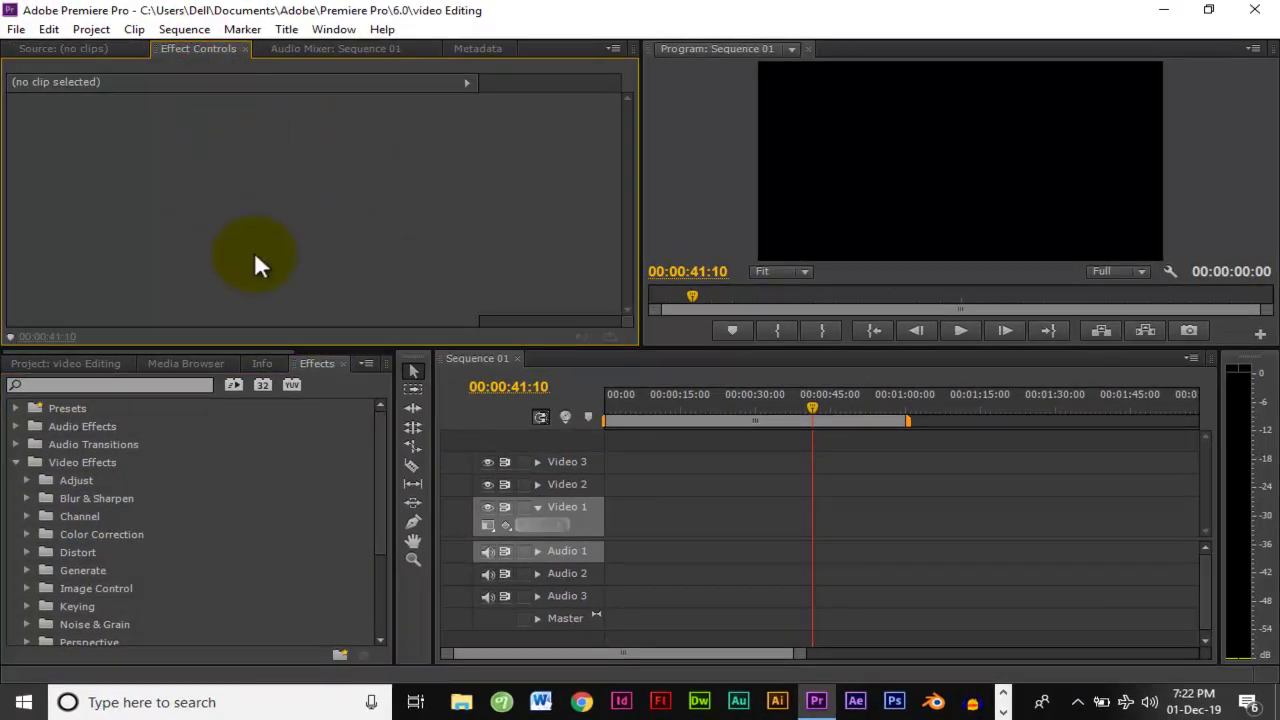
{"action": "left_click", "coordinate": [261, 363]}
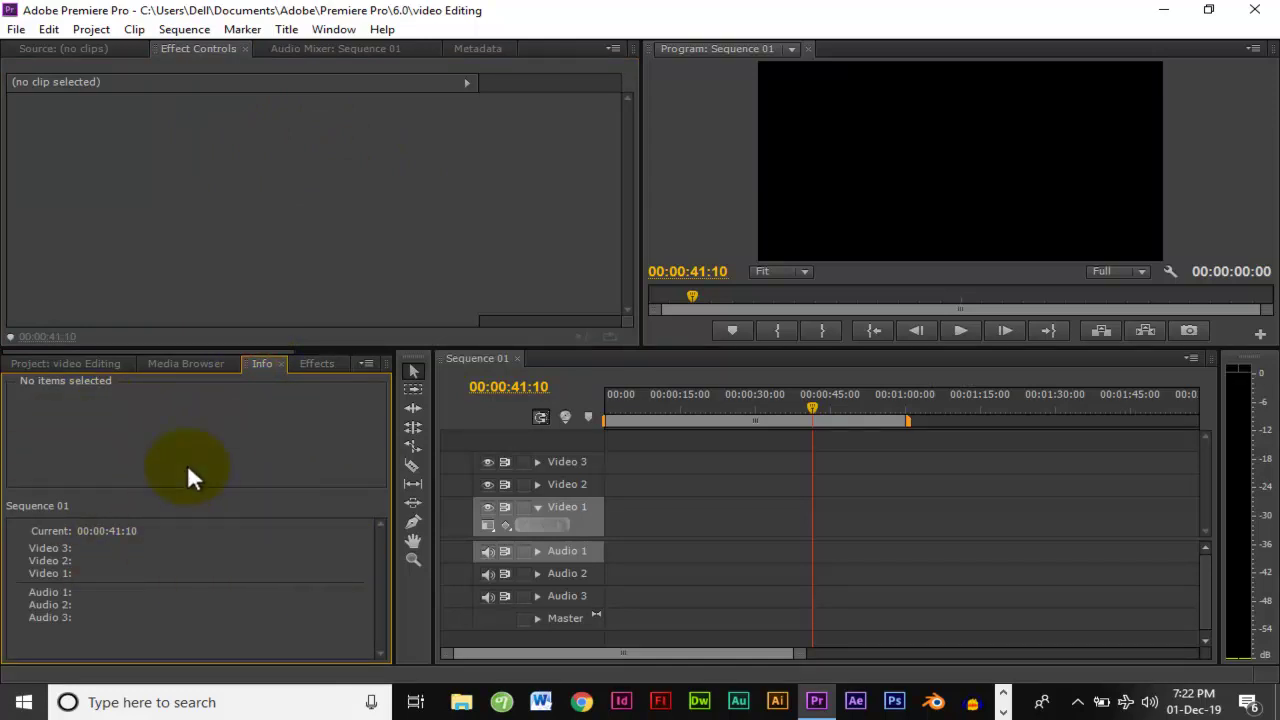
{"action": "left_click", "coordinate": [173, 365]}
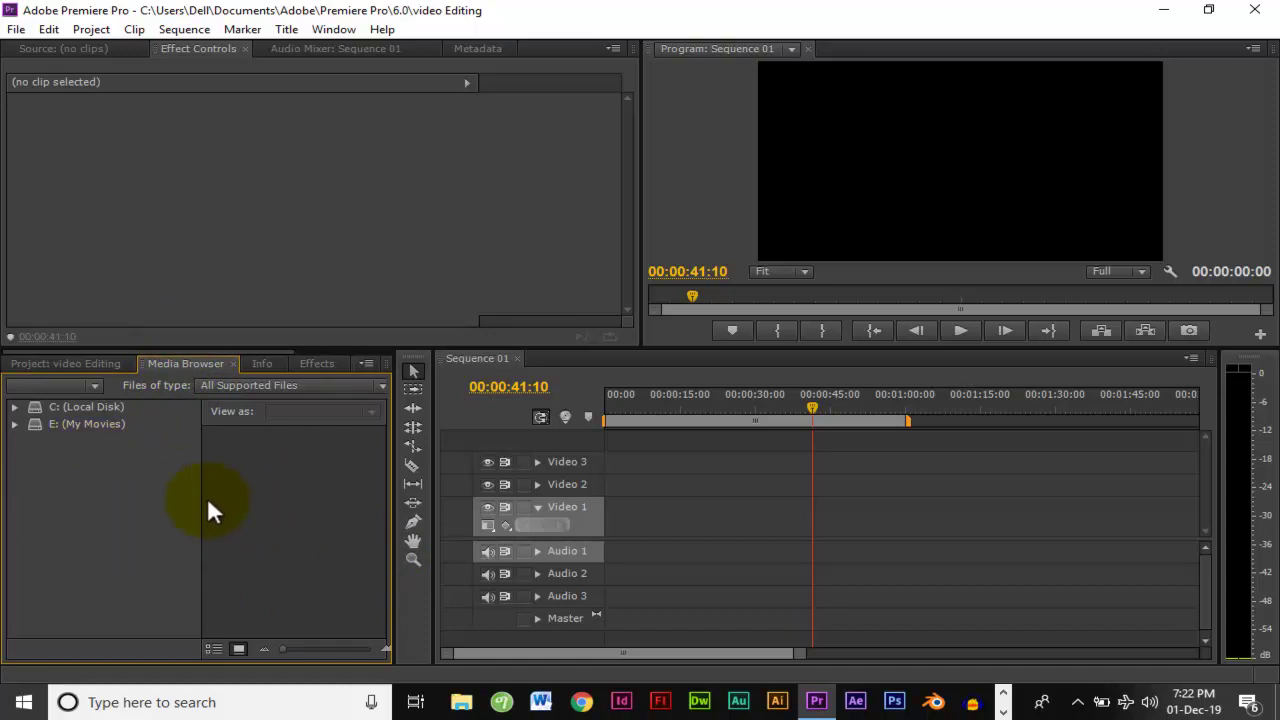
{"action": "left_click", "coordinate": [100, 364]}
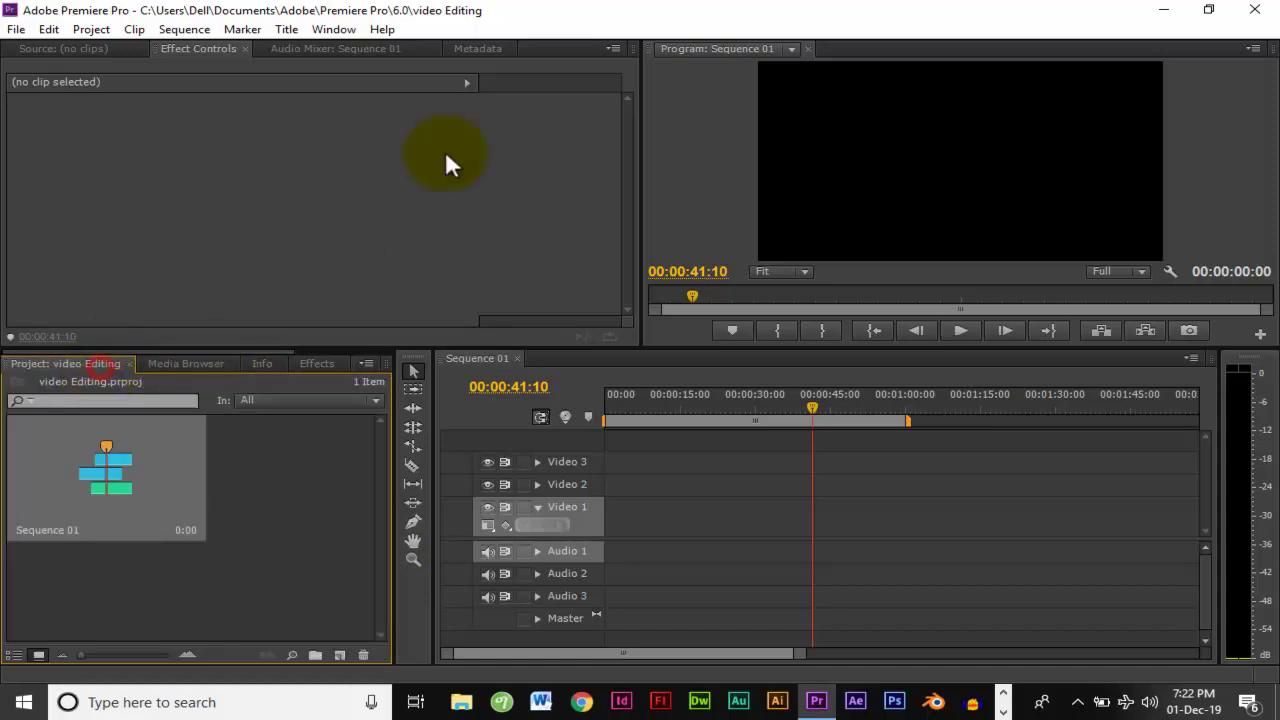
Step: View the Audio Mixer for Sequence 01, look at the Metadata panel, and return to the mixer
{"action": "left_click", "coordinate": [305, 47]}
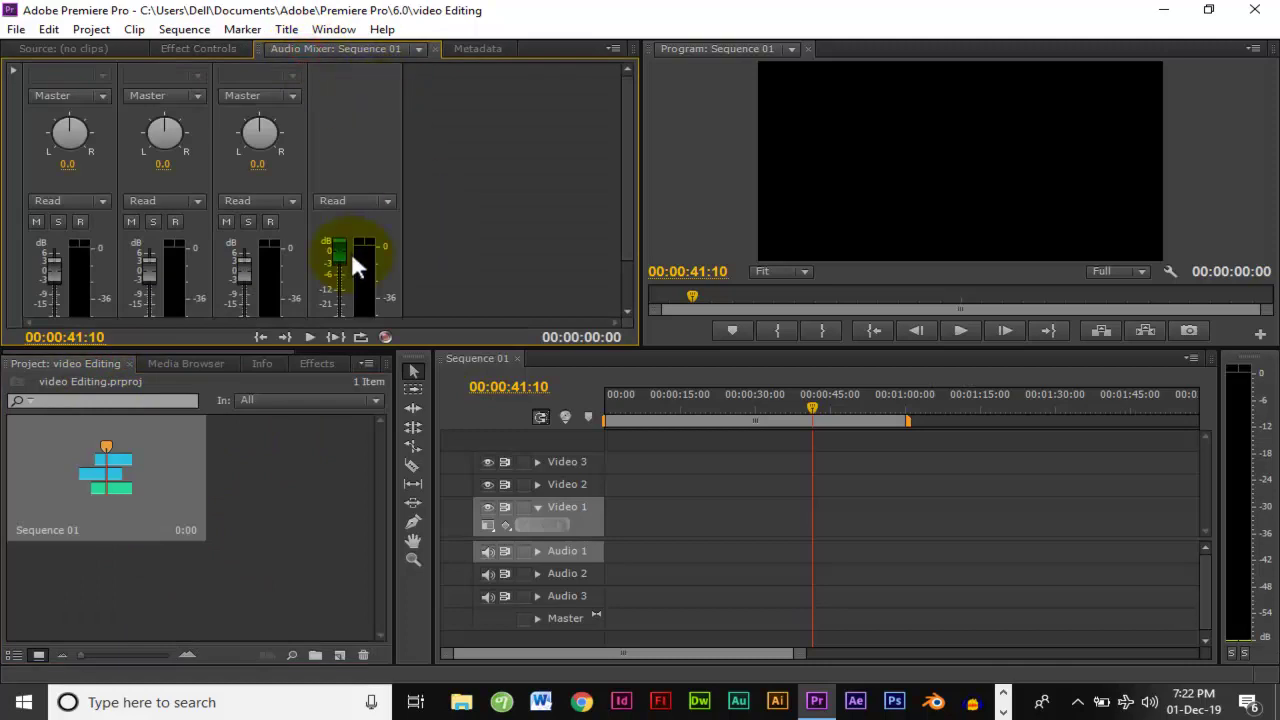
{"action": "left_click_drag", "start_coordinate": [627, 148], "coordinate": [612, 63]}
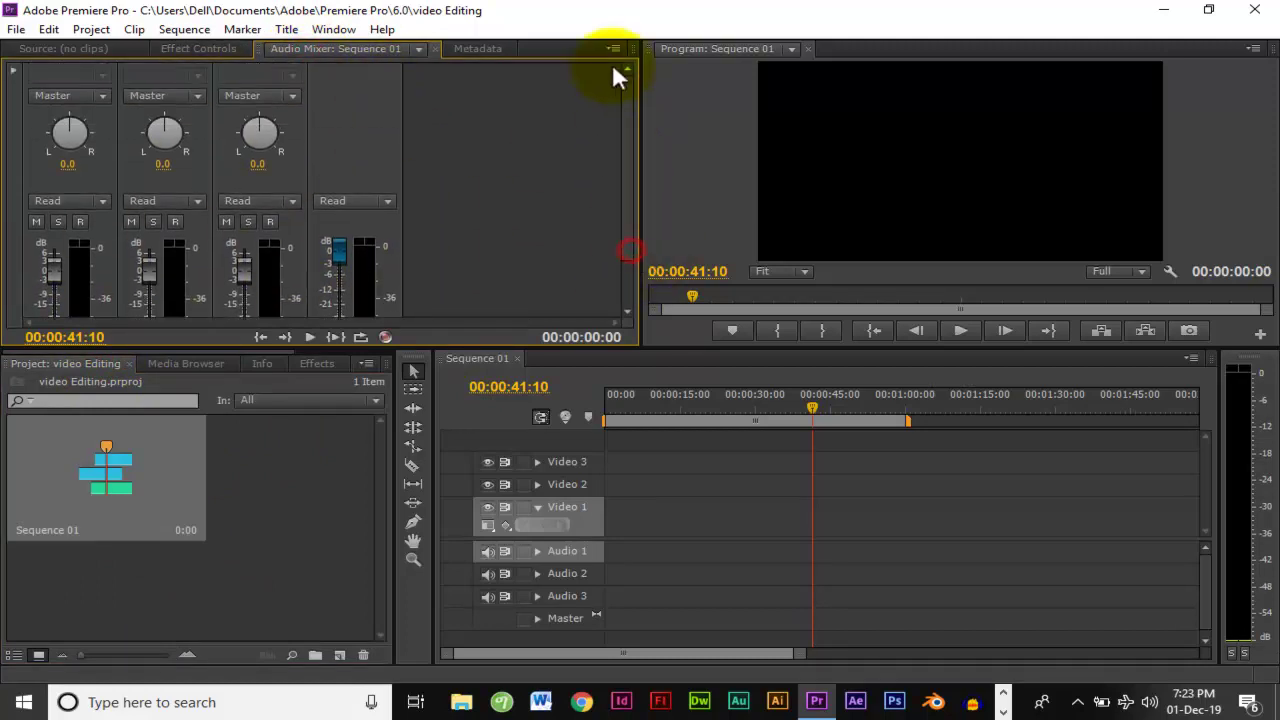
{"action": "left_click", "coordinate": [476, 48]}
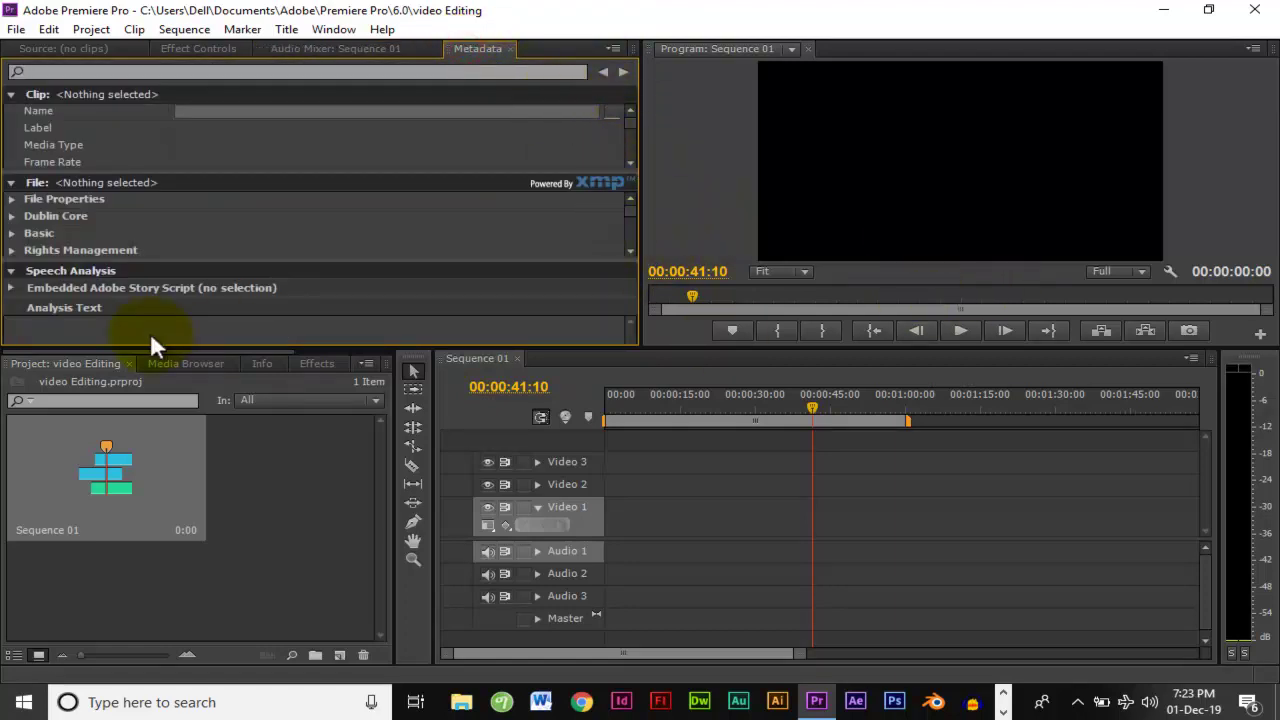
{"action": "left_click", "coordinate": [414, 44]}
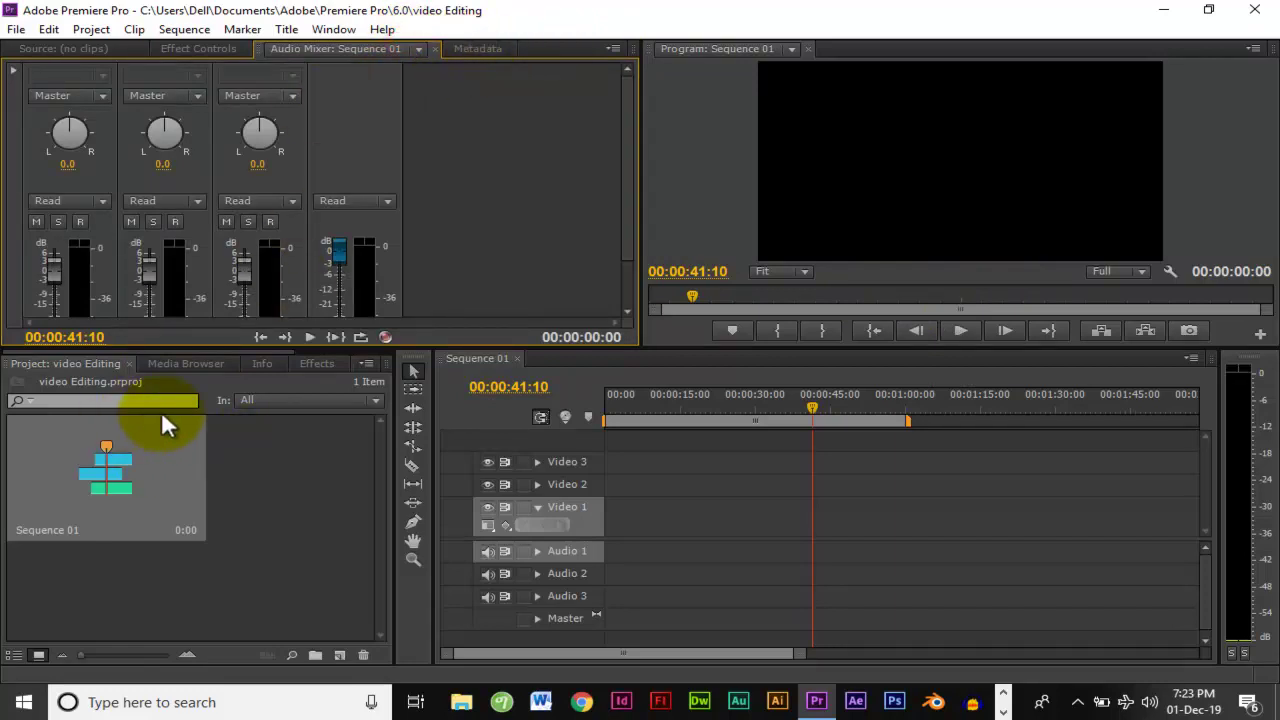
Step: Revisit the Project, Effects, Source monitor, Effect Controls and Audio Mixer panels one after another
{"action": "left_click", "coordinate": [52, 362]}
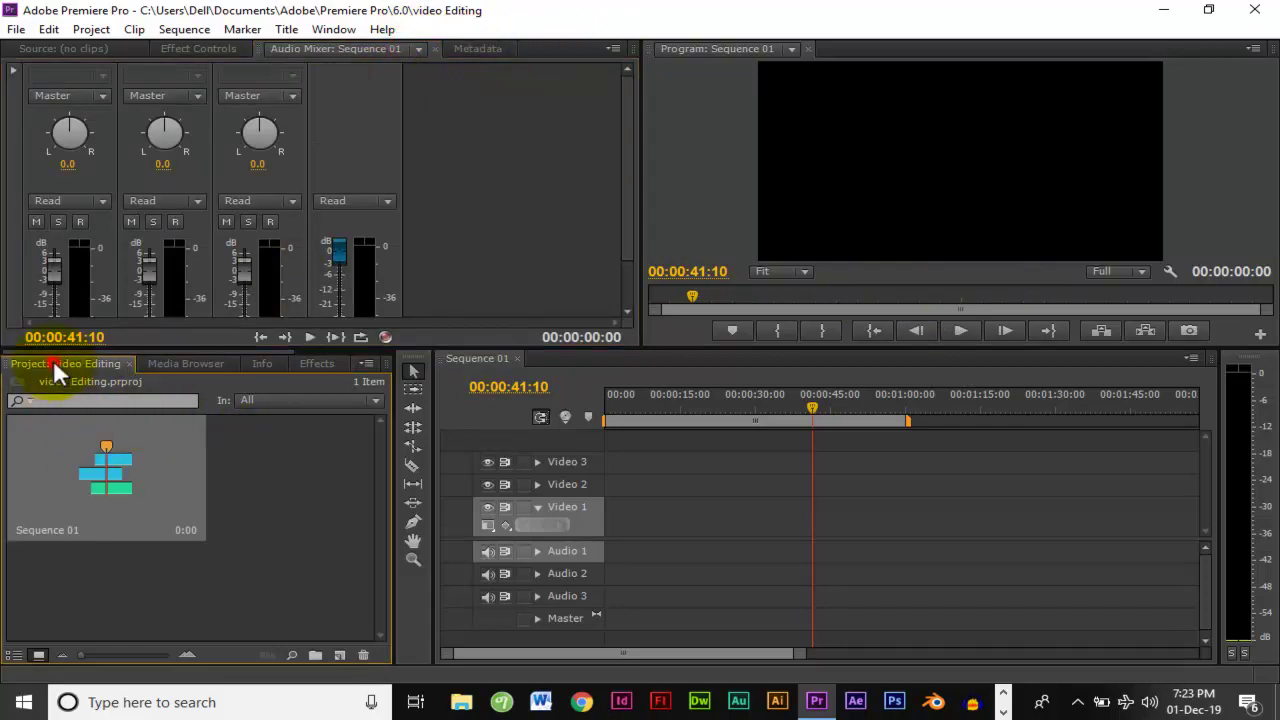
{"action": "left_click", "coordinate": [314, 364]}
{"action": "left_click", "coordinate": [77, 47]}
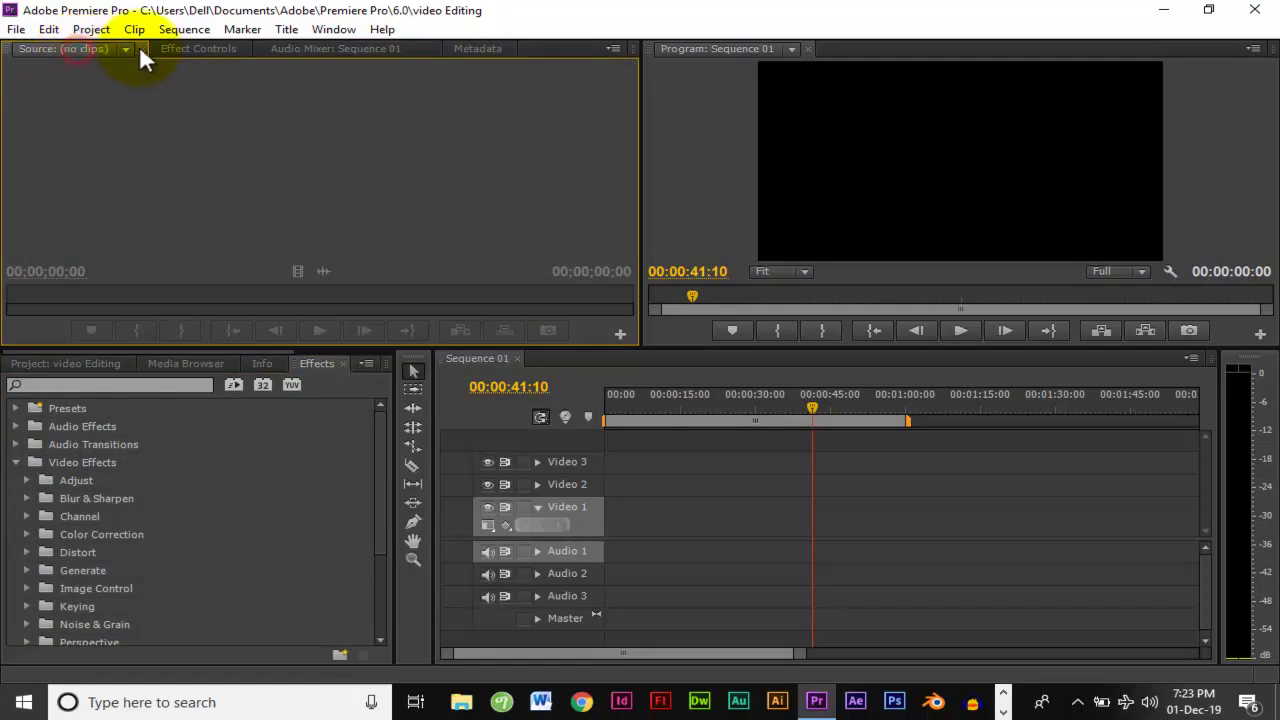
{"action": "left_click", "coordinate": [185, 42]}
{"action": "left_click", "coordinate": [304, 48]}
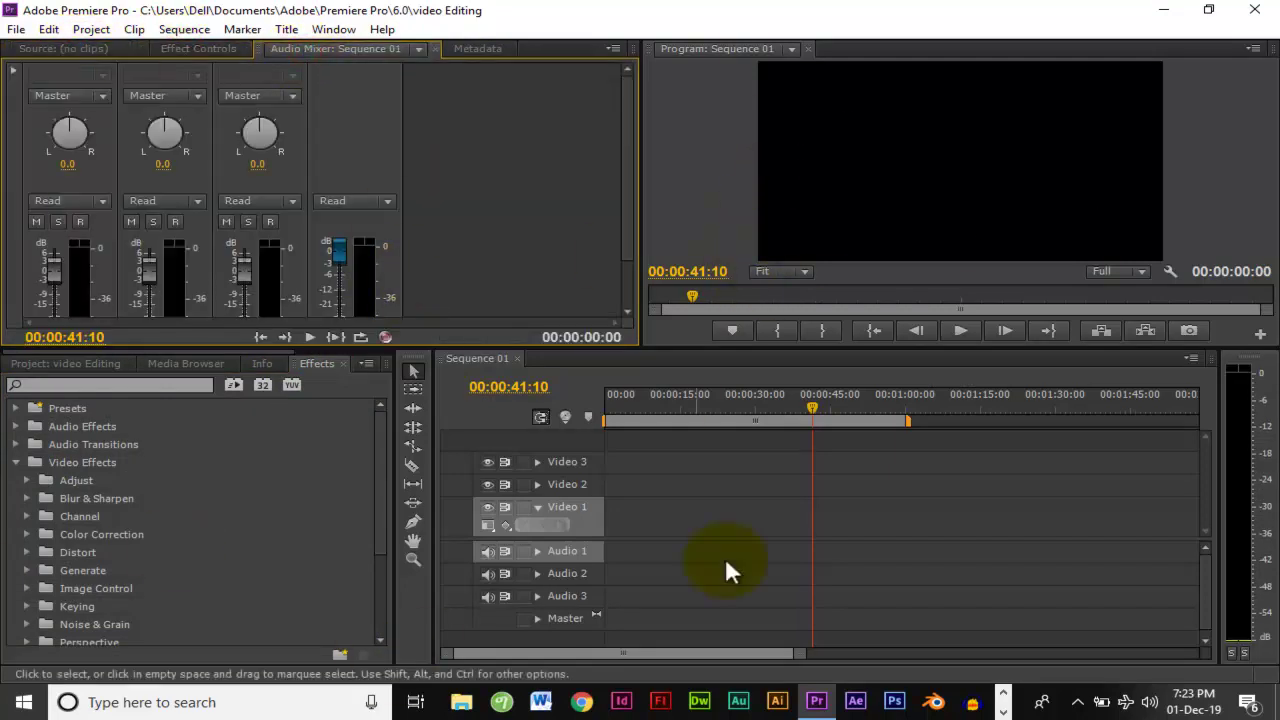
Step: Move the Sequence 01 playhead back to about 00:00:05:20 and activate the Program monitor
{"action": "left_click", "coordinate": [723, 480]}
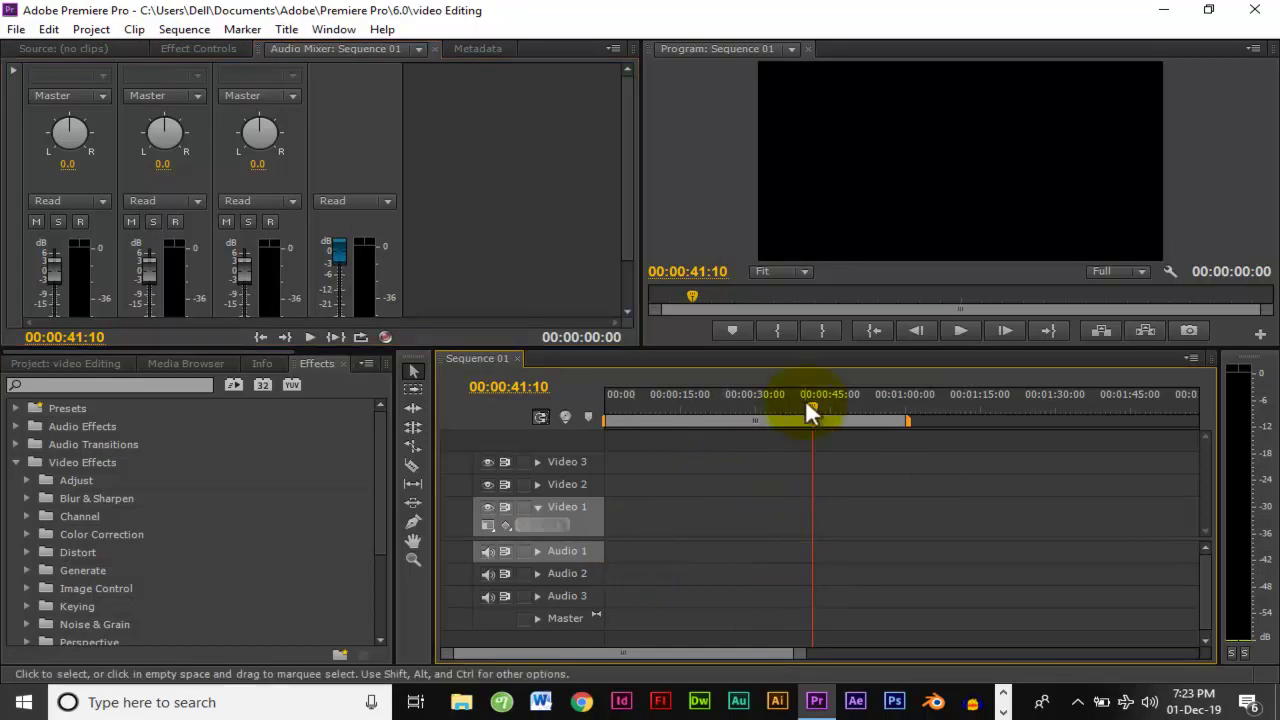
{"action": "left_click", "coordinate": [821, 411]}
{"action": "left_click_drag", "start_coordinate": [821, 411], "coordinate": [634, 420]}
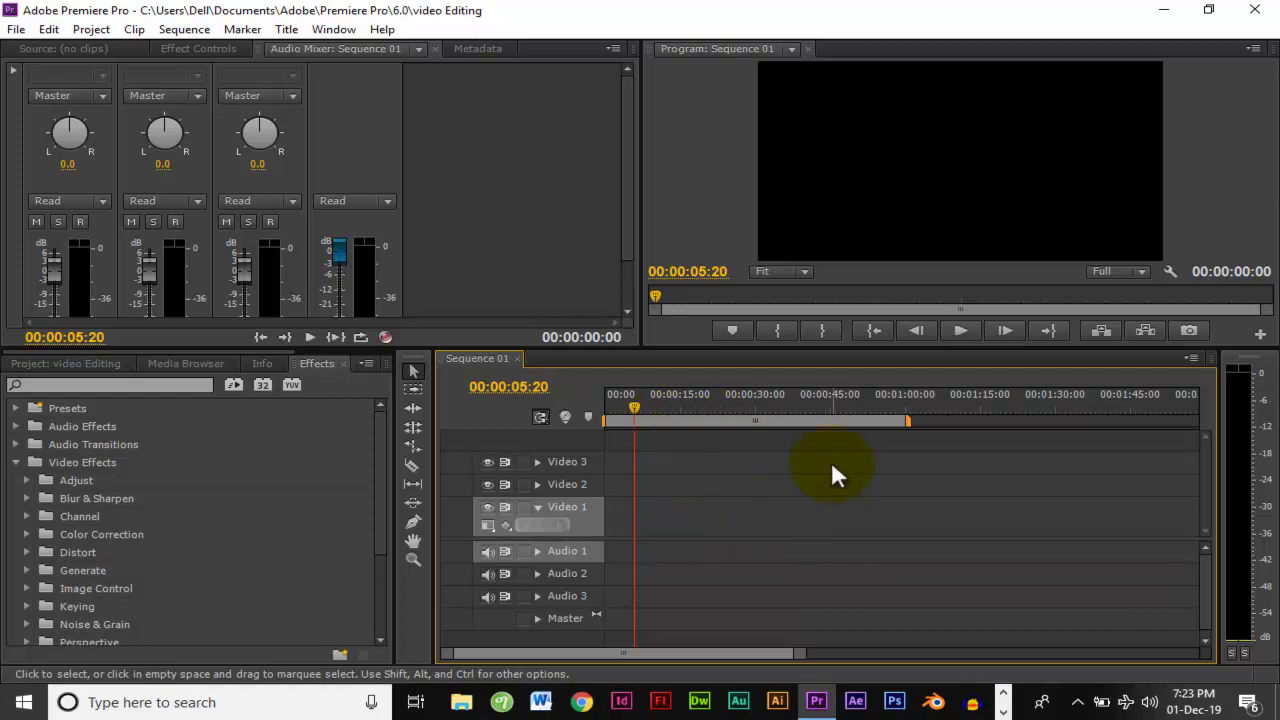
{"action": "left_click", "coordinate": [722, 152]}
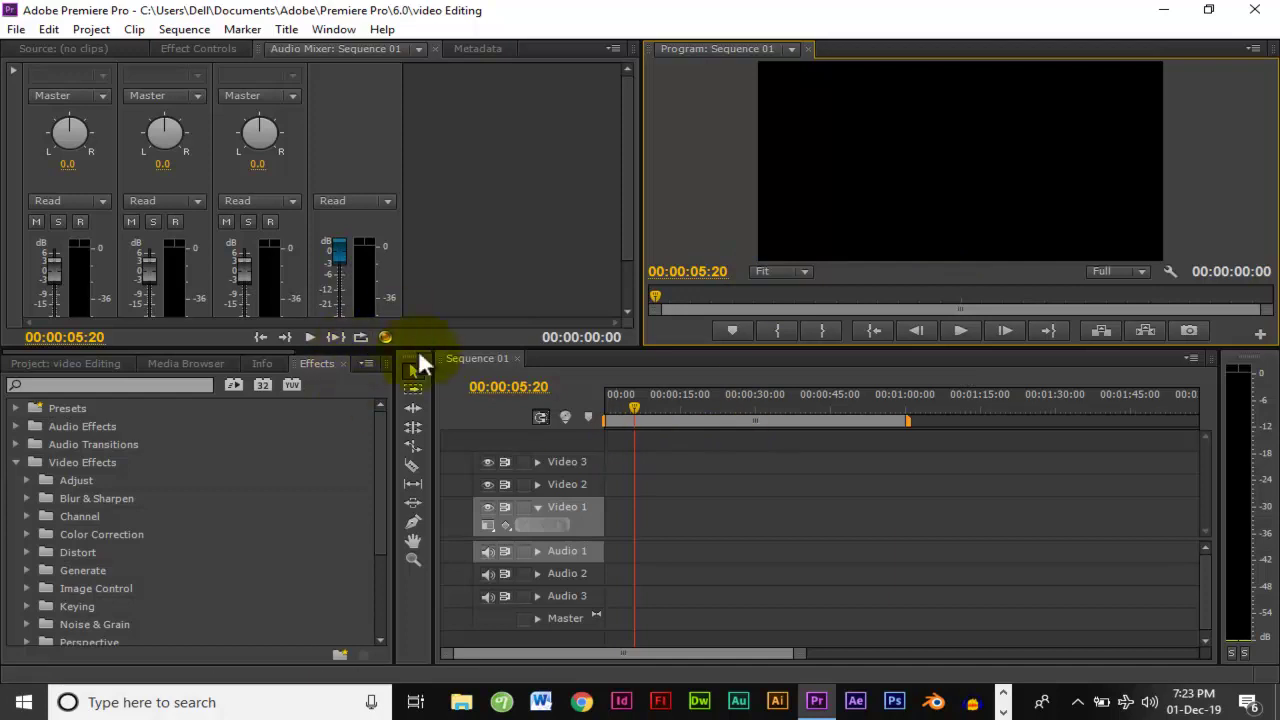
Step: Try the Ripple Edit, Slip, Zoom and Pen tools in turn and return to the Selection tool
{"action": "left_click", "coordinate": [414, 406]}
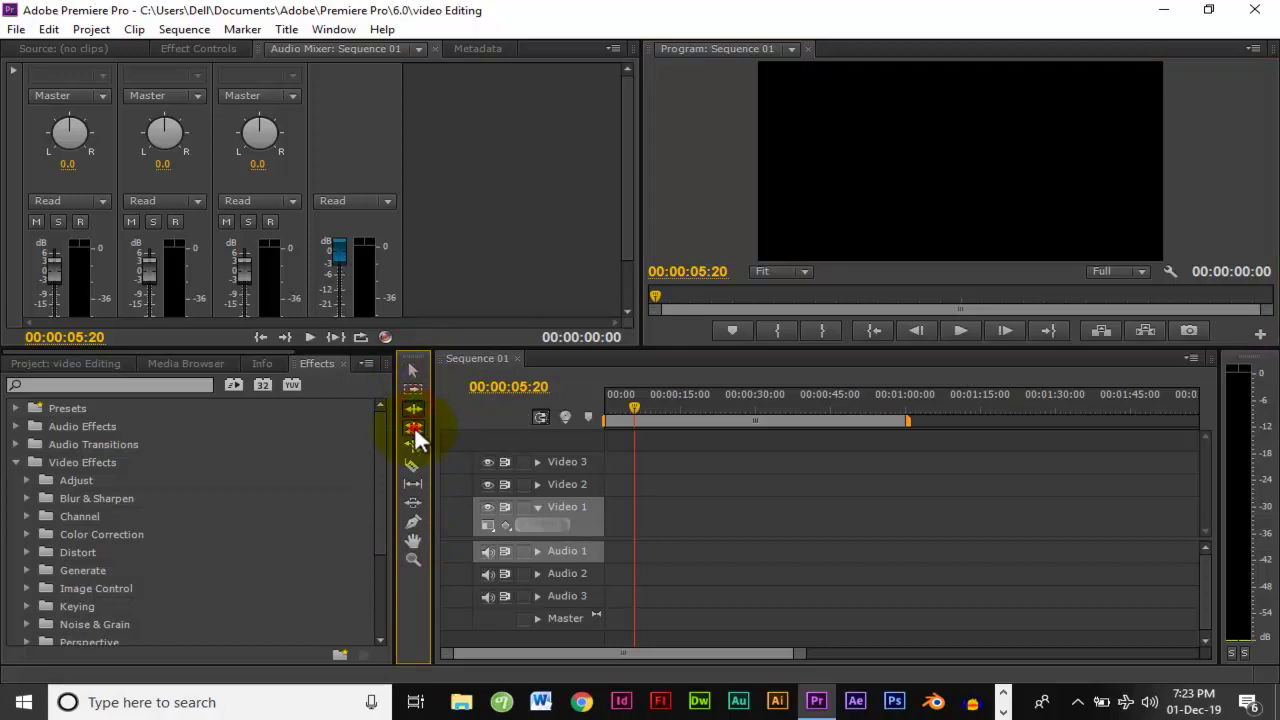
{"action": "left_click", "coordinate": [414, 484]}
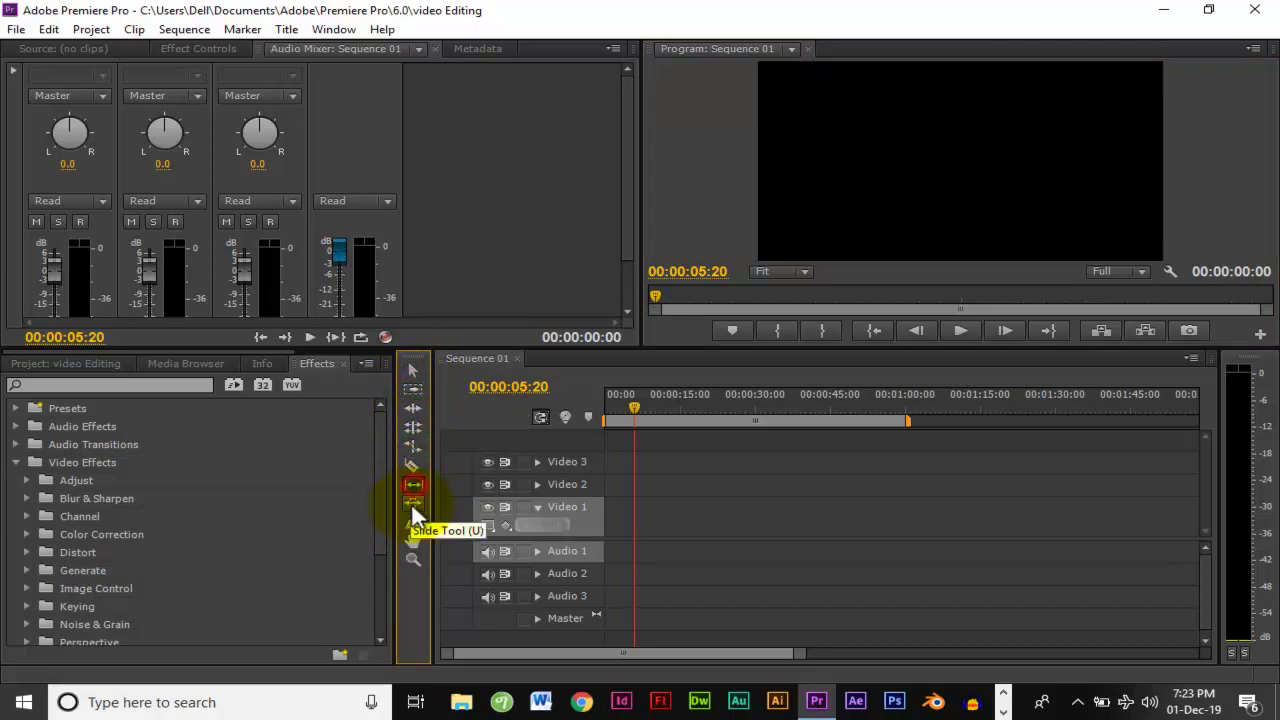
{"action": "key", "text": "z"}
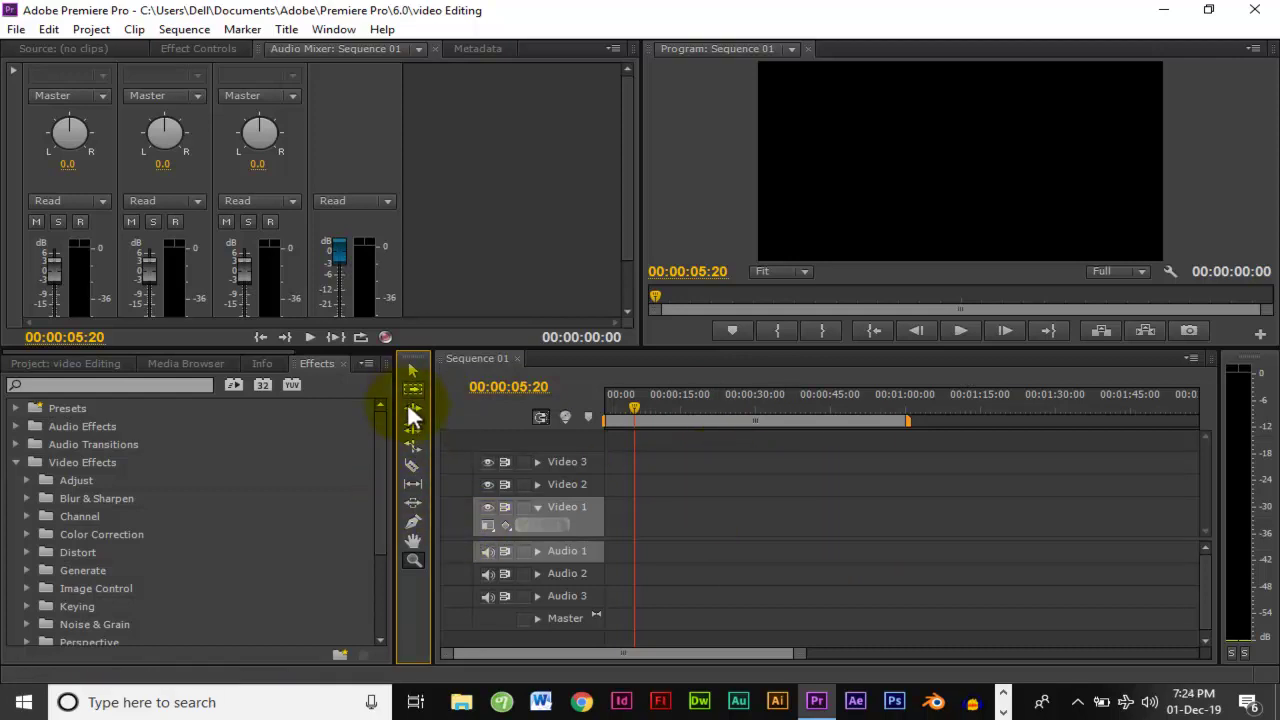
{"action": "left_click", "coordinate": [413, 523]}
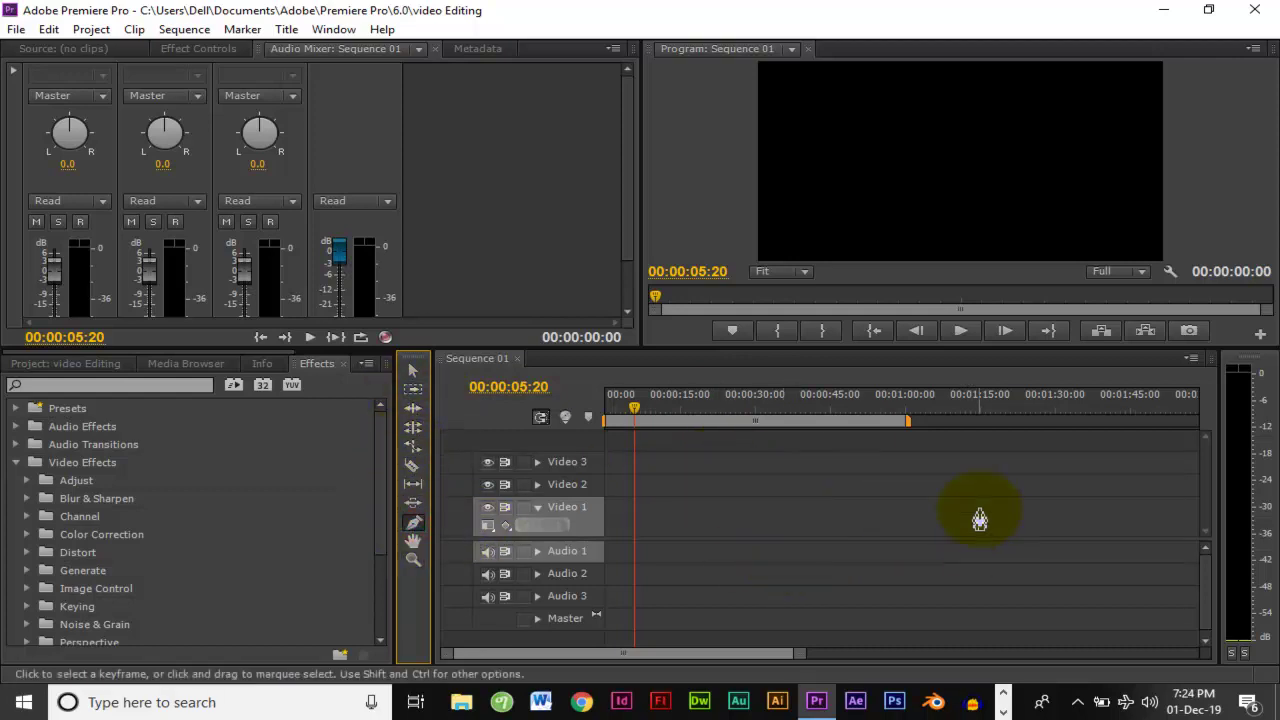
{"action": "left_click", "coordinate": [1034, 586]}
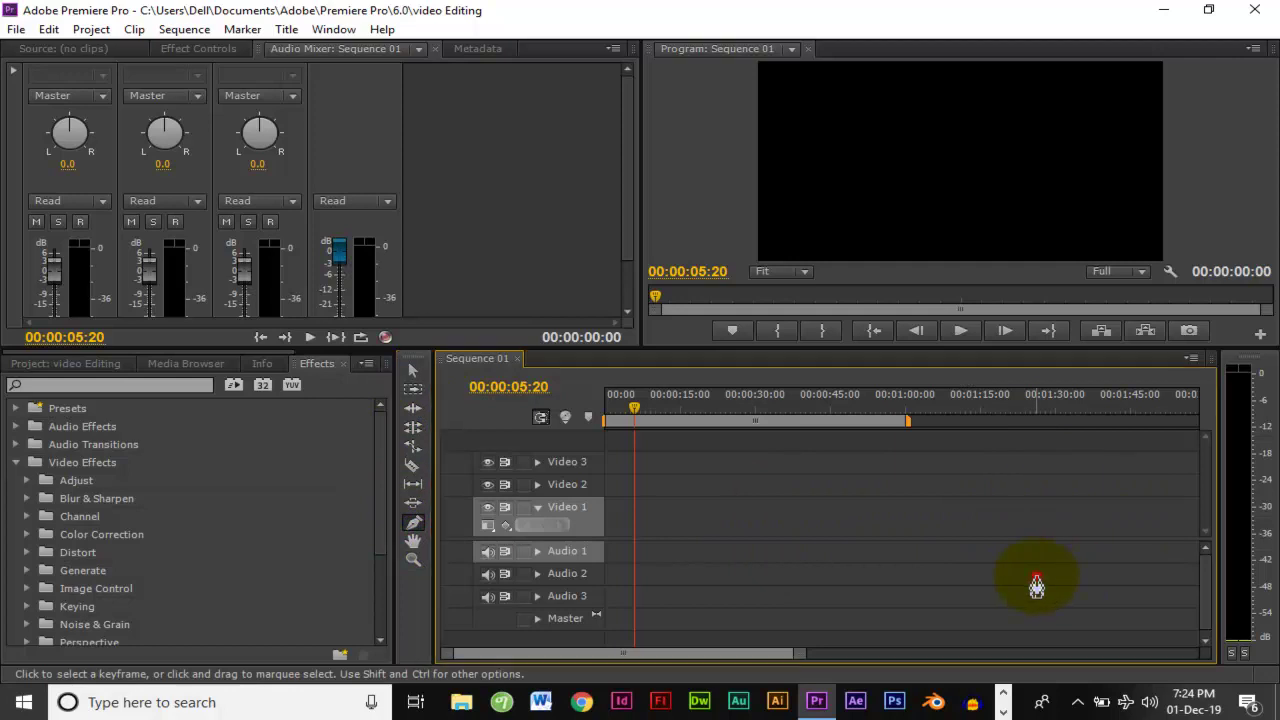
{"action": "left_click", "coordinate": [413, 372]}
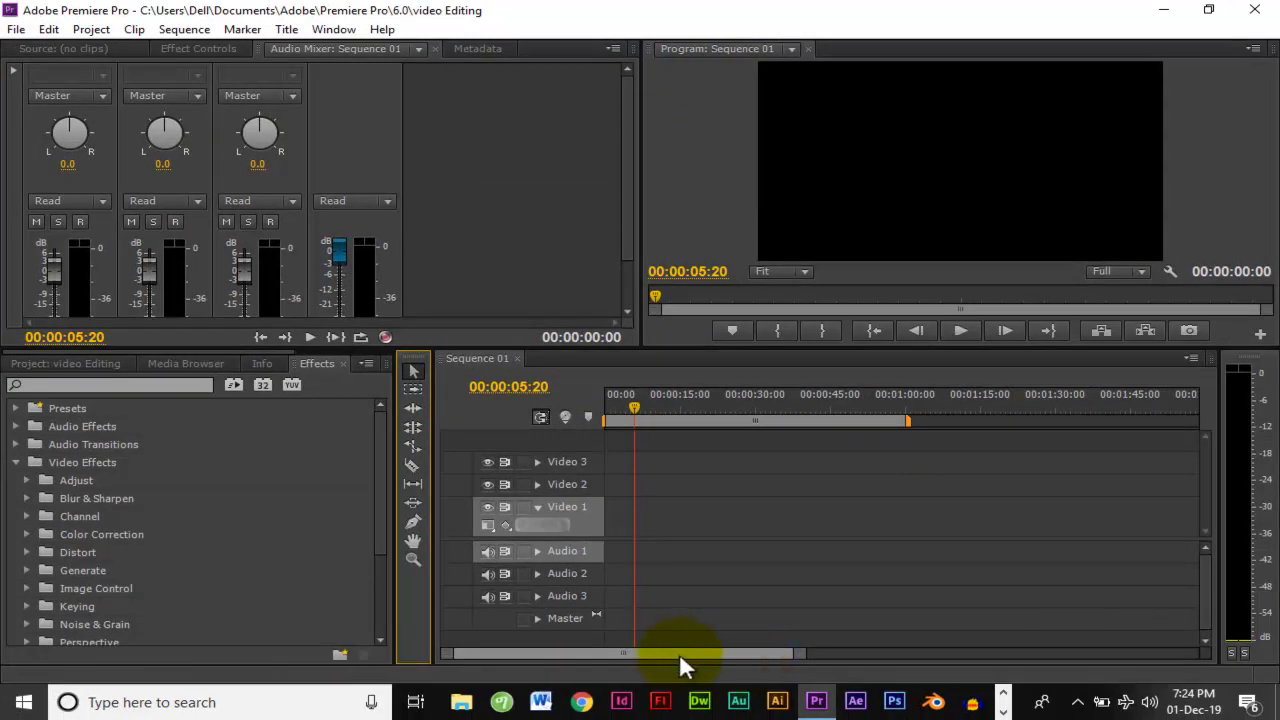
Step: Zoom the Sequence 01 timeline in closely, then out until its ruler spans more than five minutes
{"action": "left_click_drag", "start_coordinate": [643, 649], "coordinate": [590, 648]}
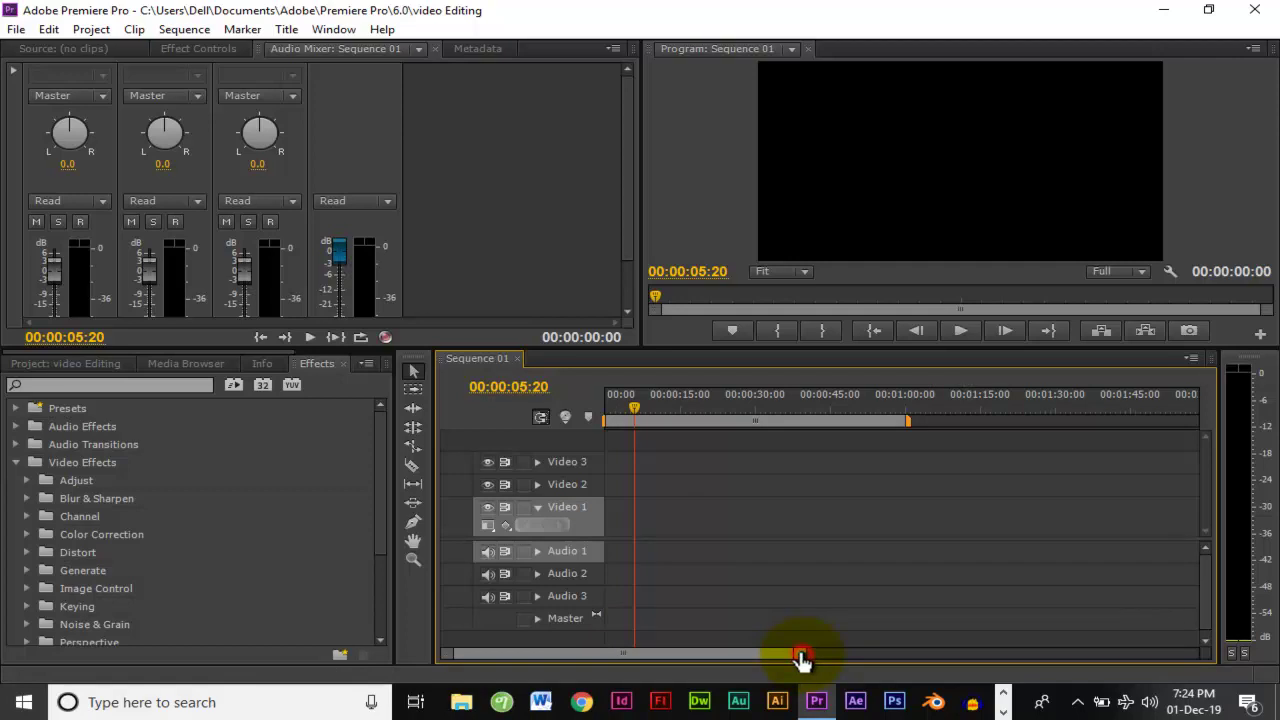
{"action": "left_click_drag", "start_coordinate": [801, 659], "coordinate": [665, 656]}
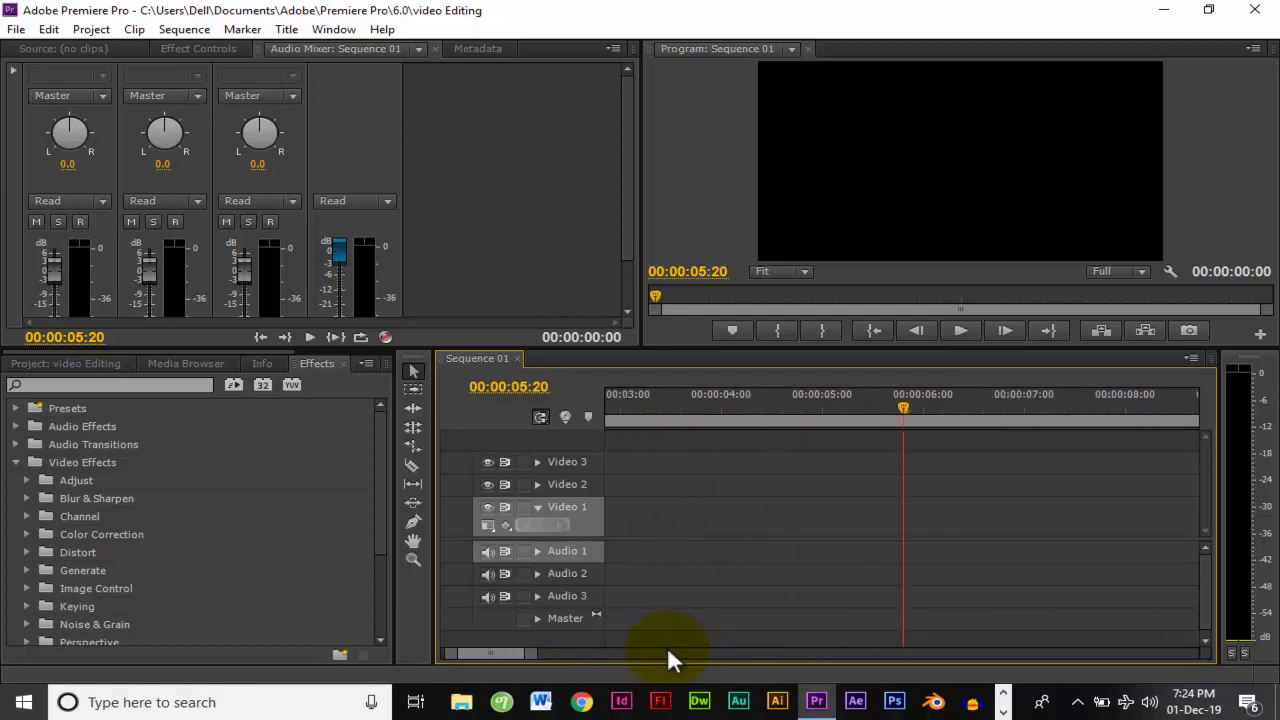
{"action": "left_click_drag", "start_coordinate": [530, 658], "coordinate": [1105, 678]}
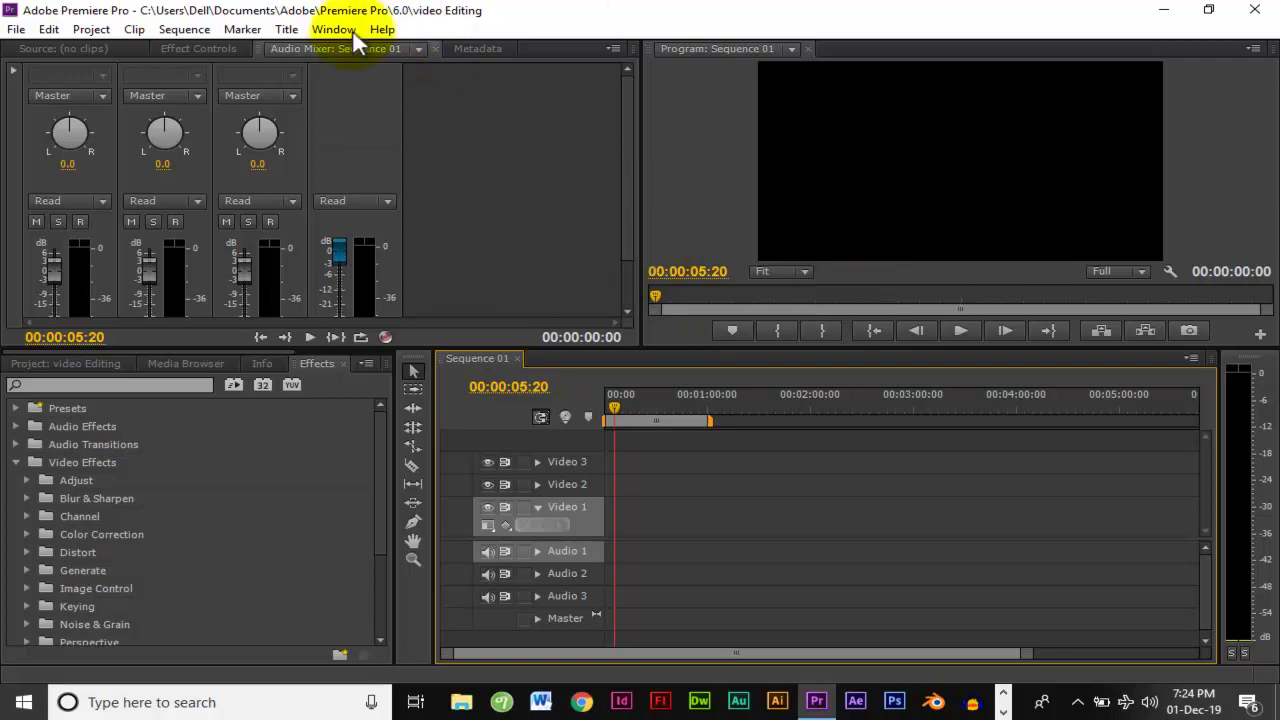
Step: Open the Auto Save preferences and move the dialog higher on the screen
{"action": "left_click", "coordinate": [49, 30]}
{"action": "mouse_move", "coordinate": [134, 466]}
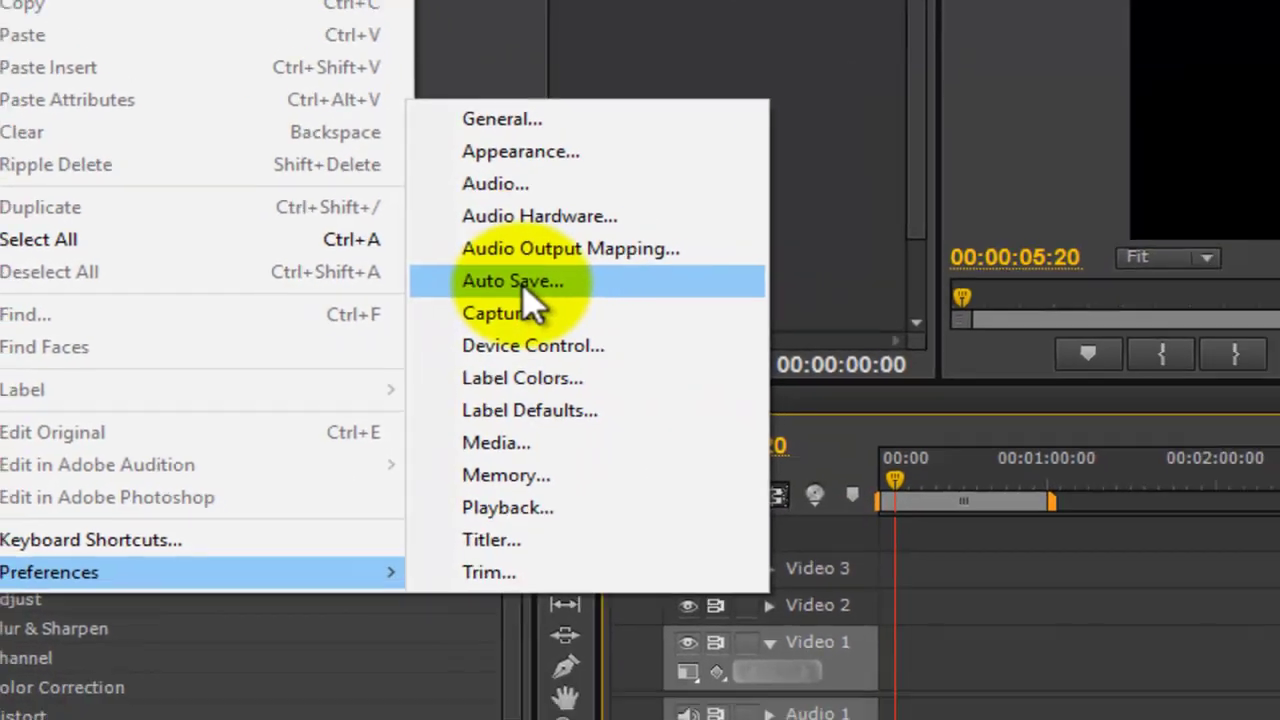
{"action": "left_click", "coordinate": [572, 285]}
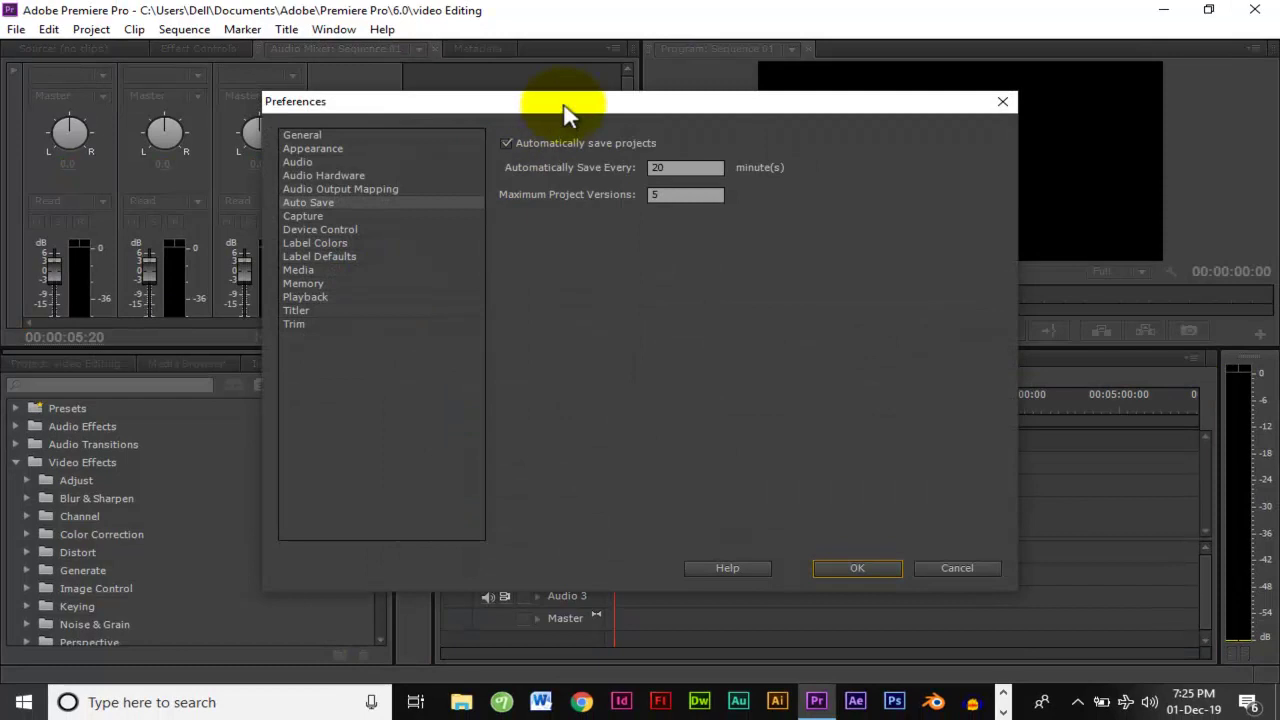
{"action": "left_click_drag", "start_coordinate": [697, 68], "coordinate": [699, 50]}
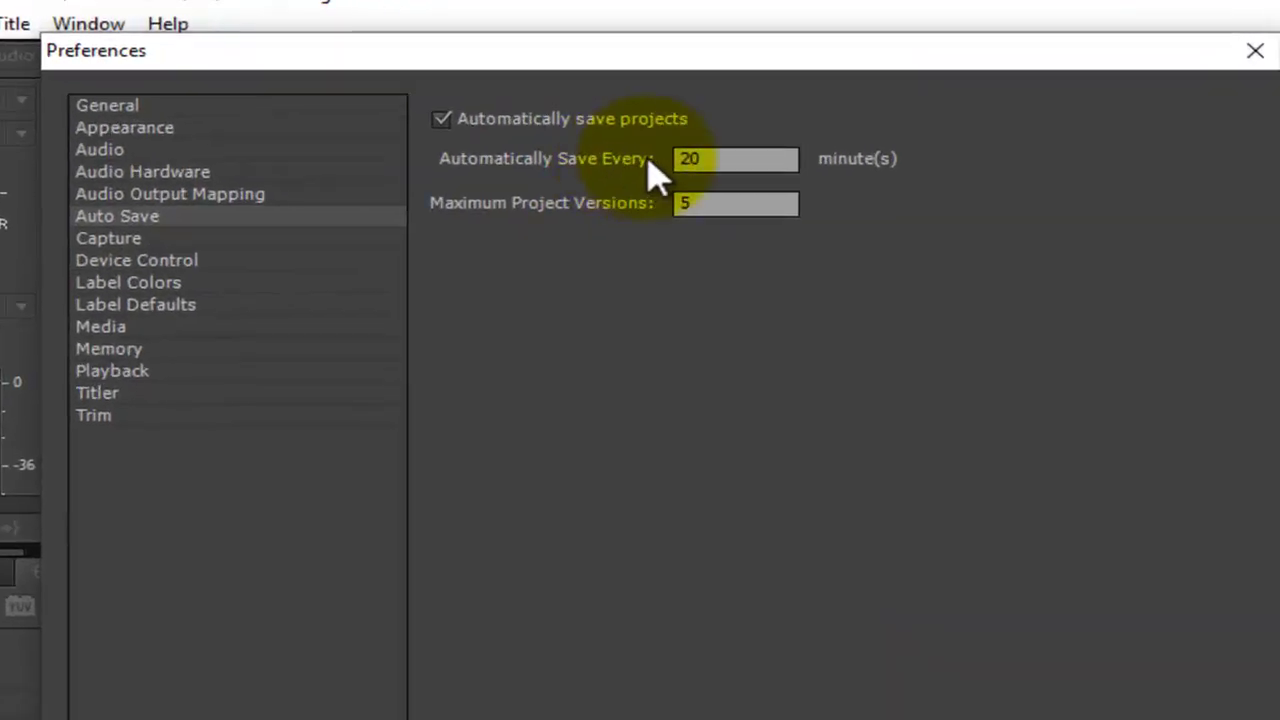
Step: Try automatic save intervals of 5 and 20 minutes for projects
{"action": "double_click", "coordinate": [690, 160]}
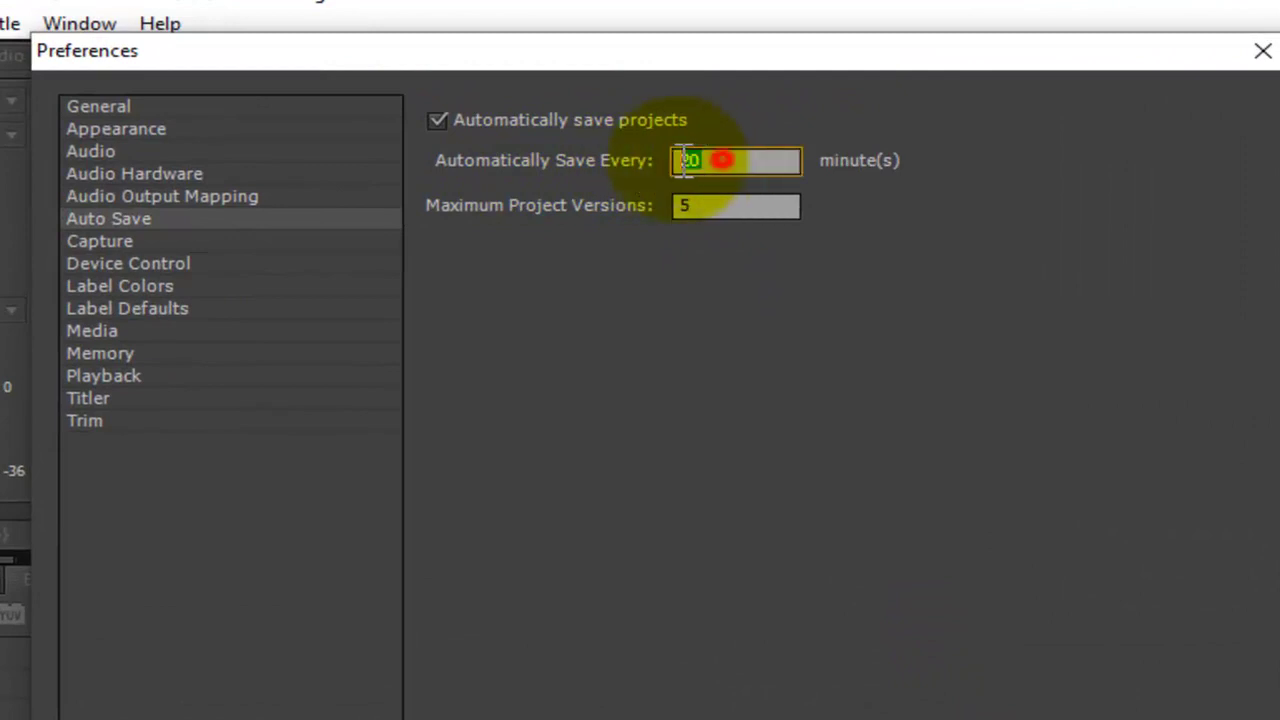
{"action": "type", "text": "5"}
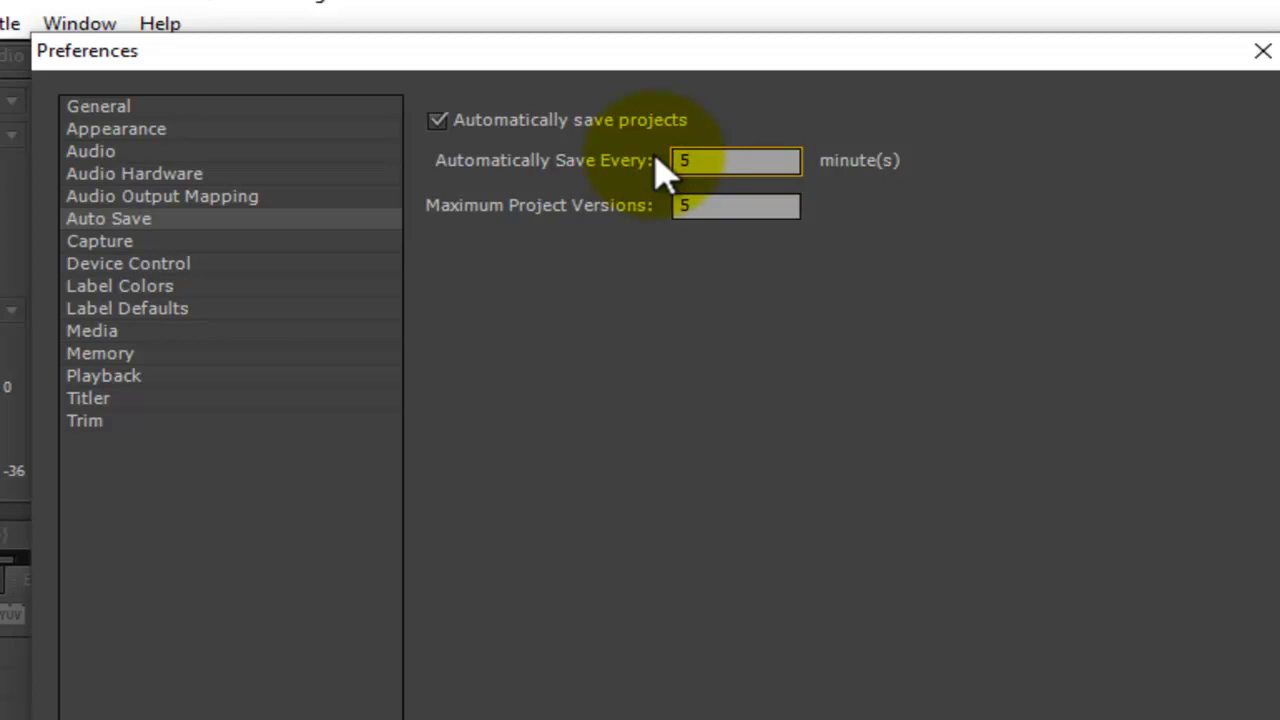
{"action": "double_click", "coordinate": [697, 163]}
{"action": "type", "text": "2"}
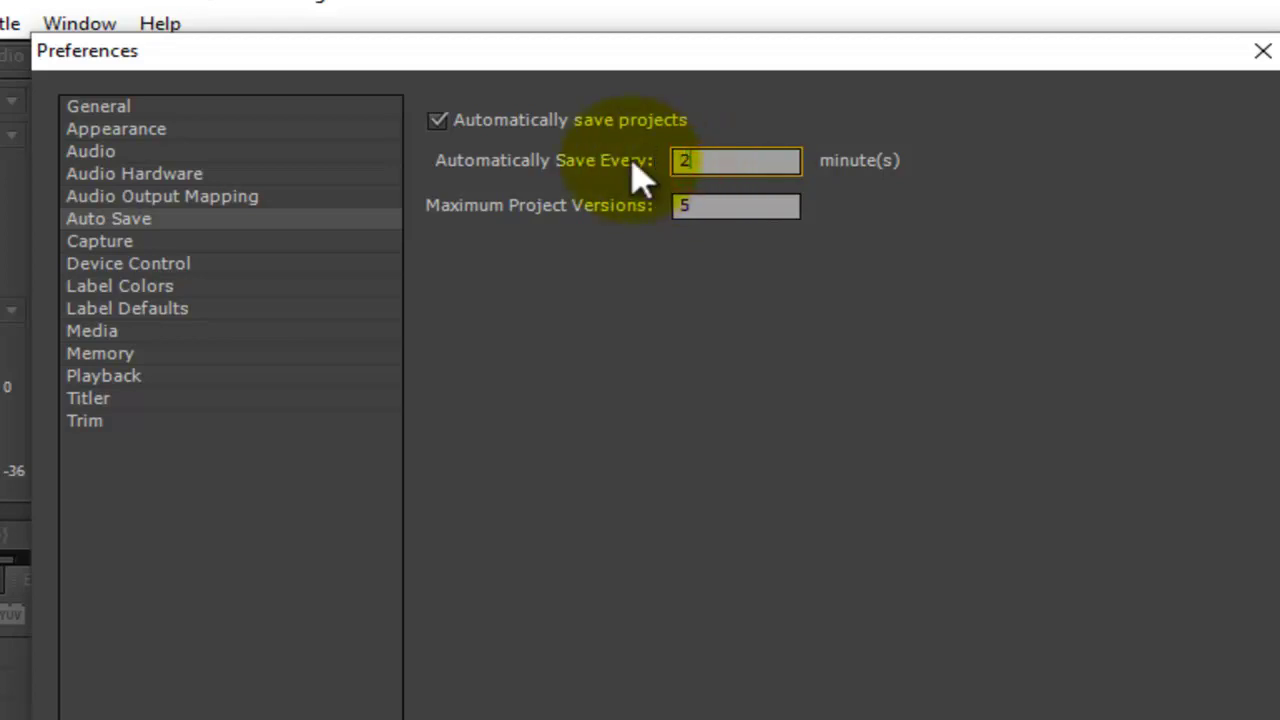
{"action": "type", "text": "0"}
Step: Set projects to save automatically every 1 minute and apply the preferences
{"action": "double_click", "coordinate": [712, 160]}
{"action": "type", "text": "1"}
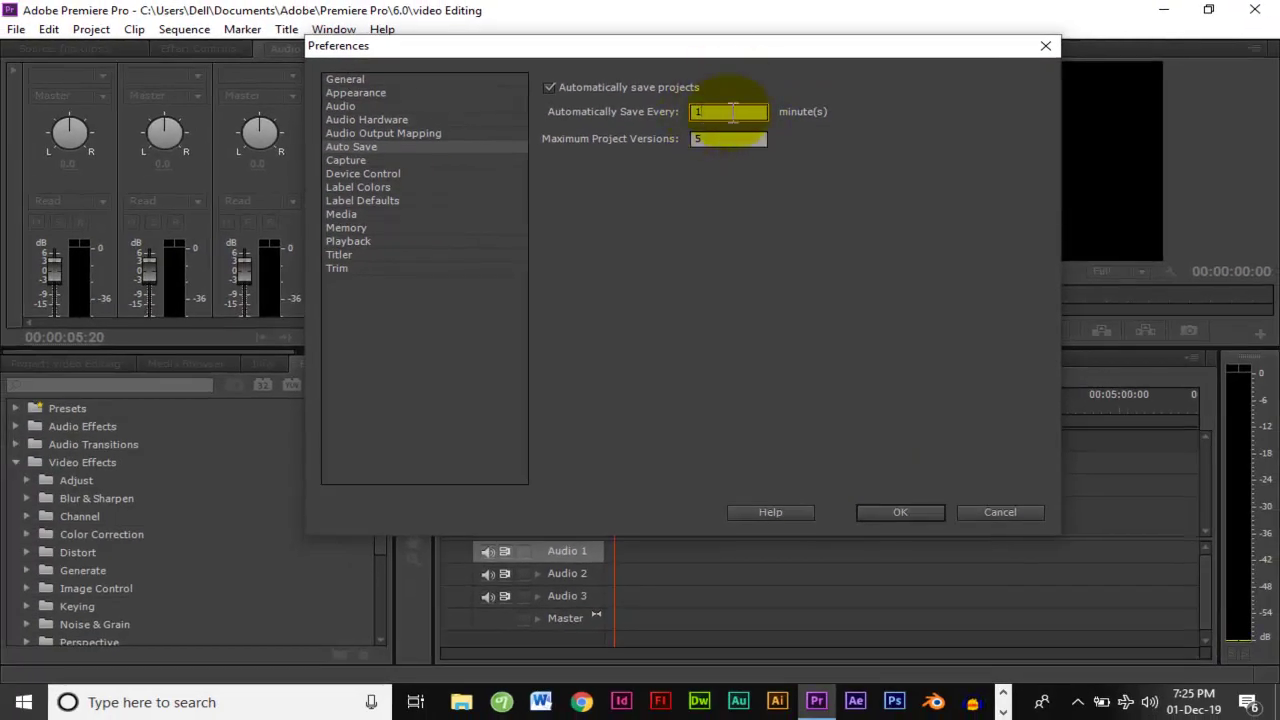
{"action": "left_click", "coordinate": [900, 514]}
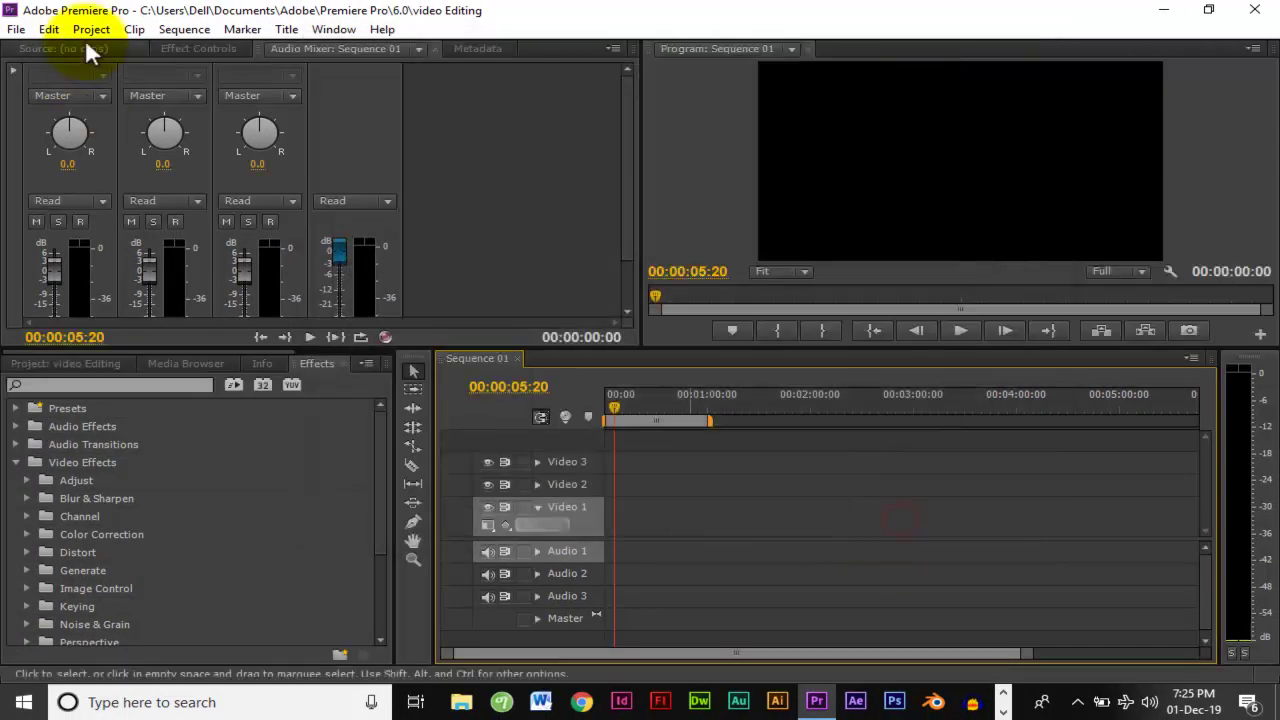
Step: Open the Appearance preferences and move the dialog slightly so more of the workspace behind it shows
{"action": "left_click", "coordinate": [49, 29]}
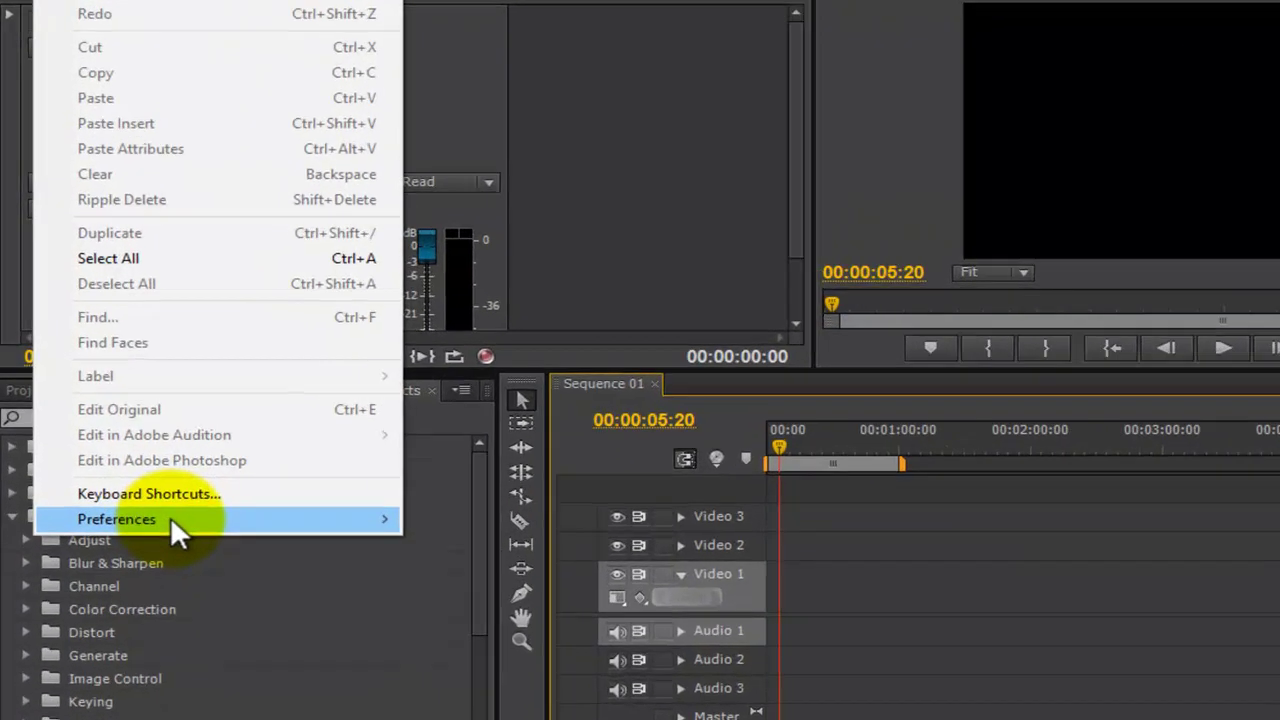
{"action": "mouse_move", "coordinate": [130, 466]}
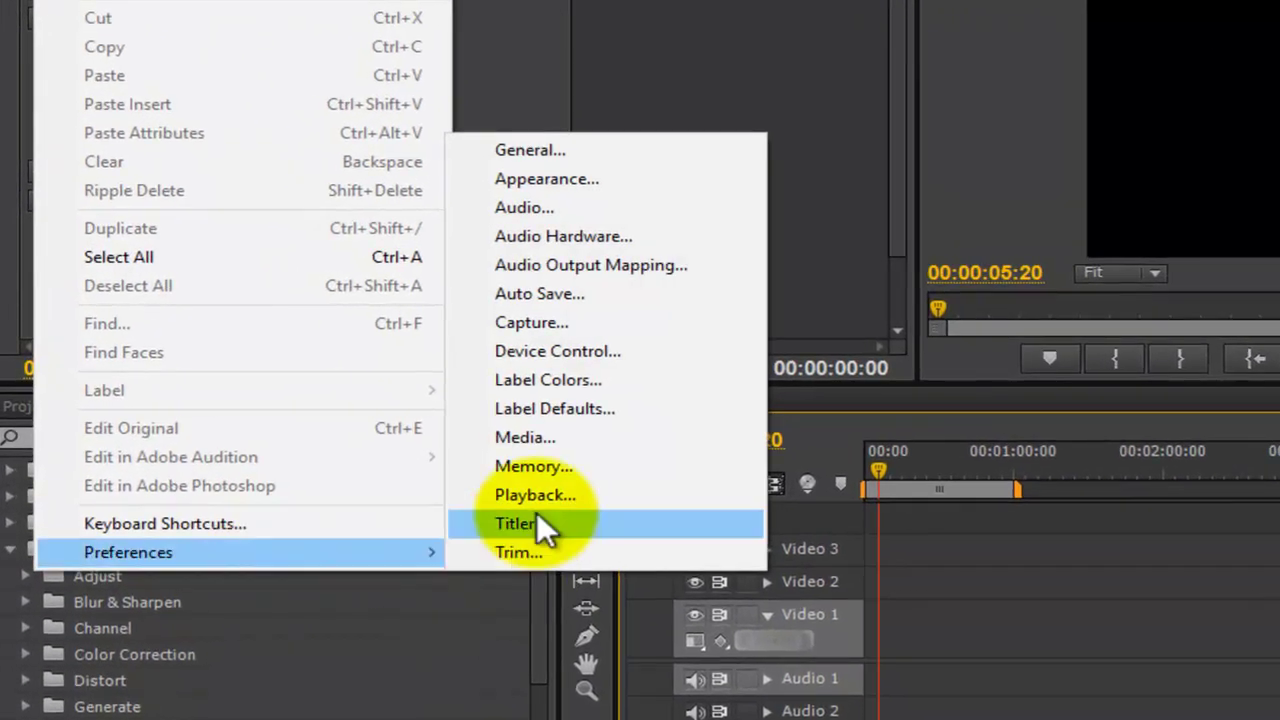
{"action": "left_click", "coordinate": [583, 181]}
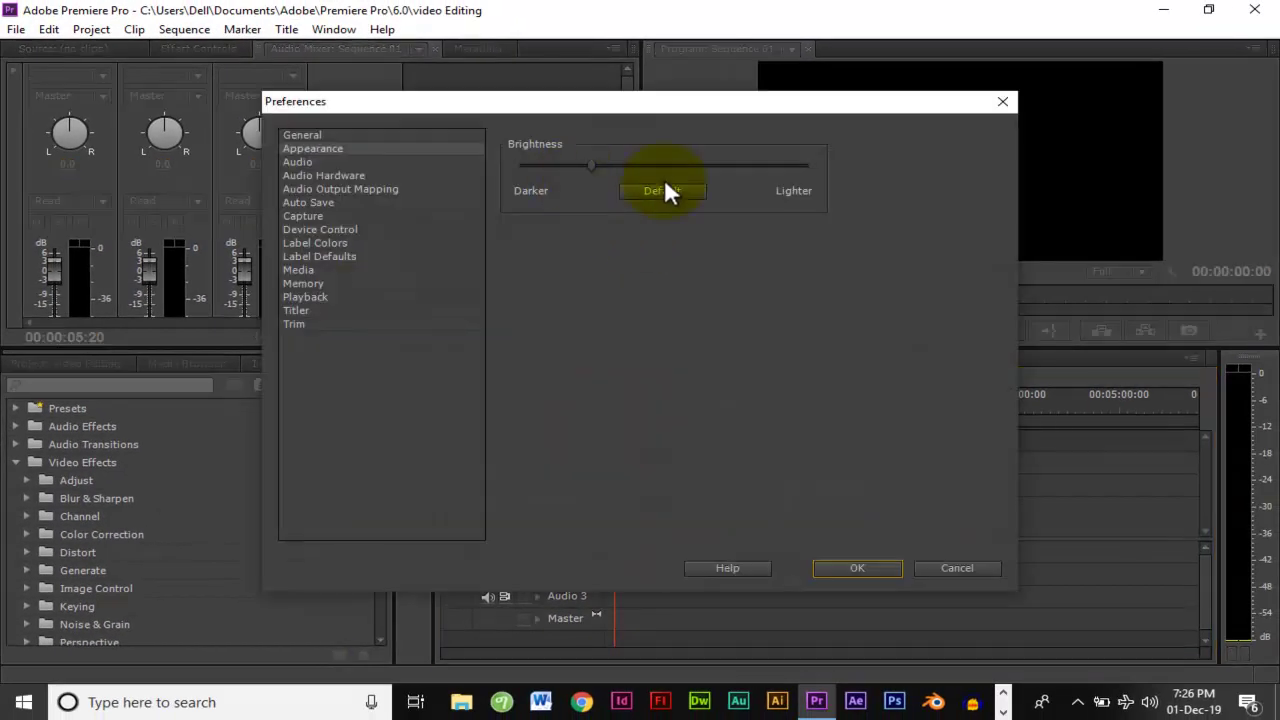
{"action": "left_click_drag", "start_coordinate": [886, 104], "coordinate": [954, 96]}
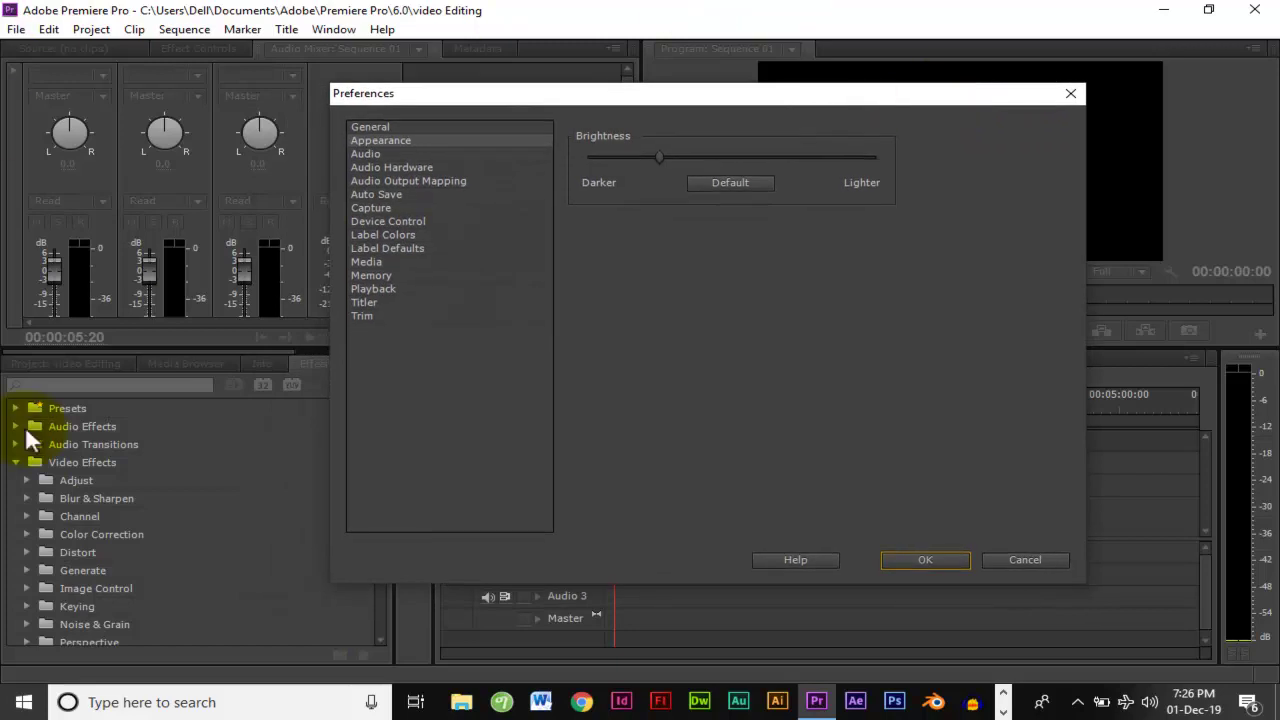
Step: Try the interface brightness at its lightest, its darkest and about midway between the two
{"action": "left_click_drag", "start_coordinate": [657, 158], "coordinate": [1046, 194]}
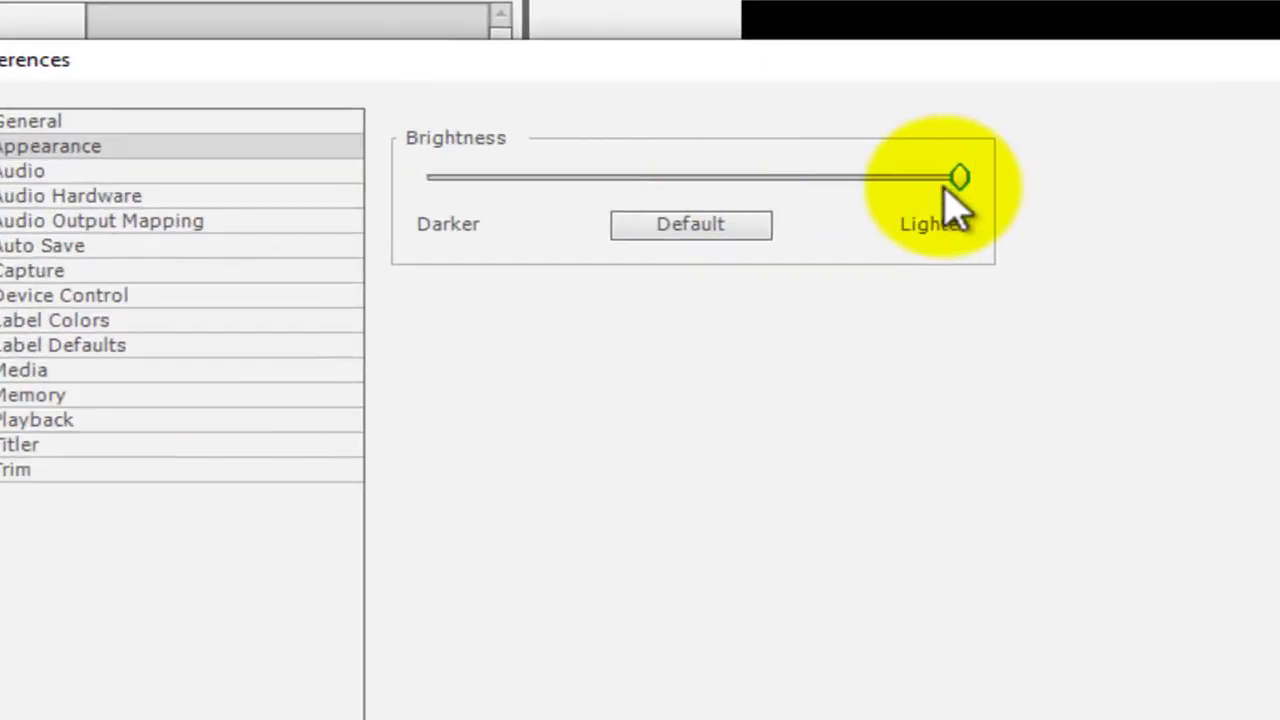
{"action": "left_click_drag", "start_coordinate": [955, 180], "coordinate": [440, 180]}
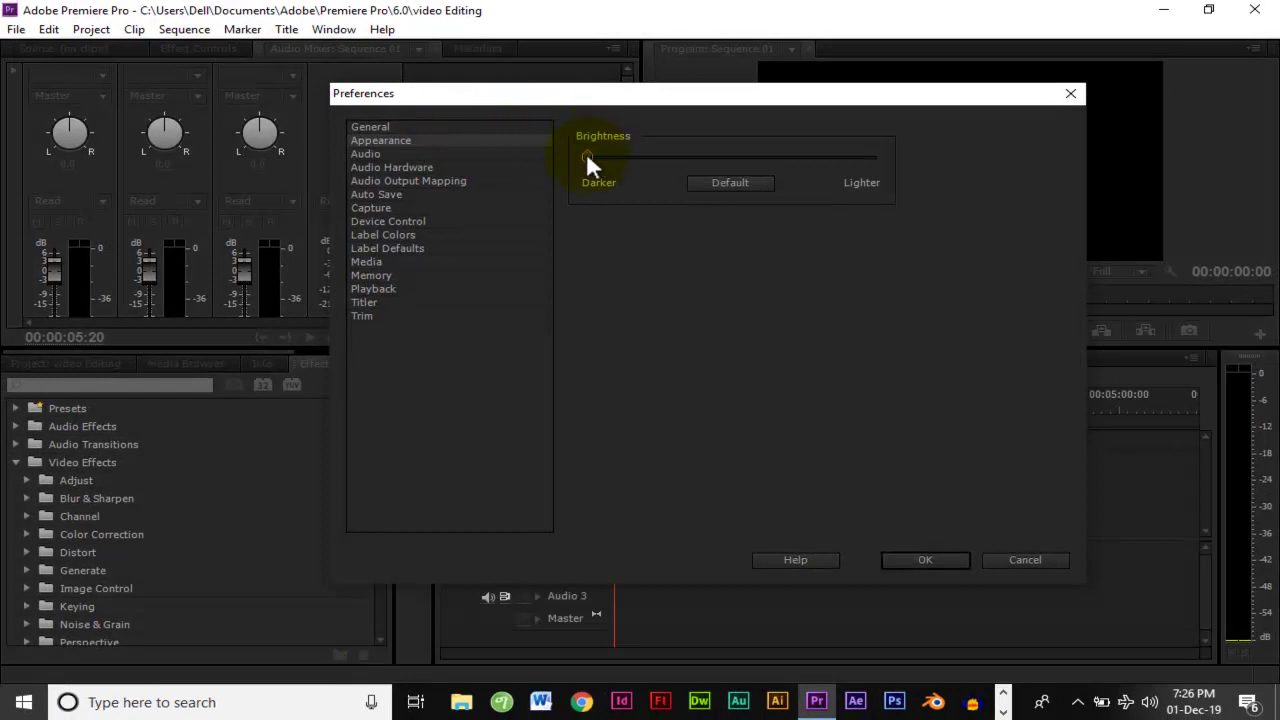
{"action": "left_click_drag", "start_coordinate": [587, 157], "coordinate": [740, 154]}
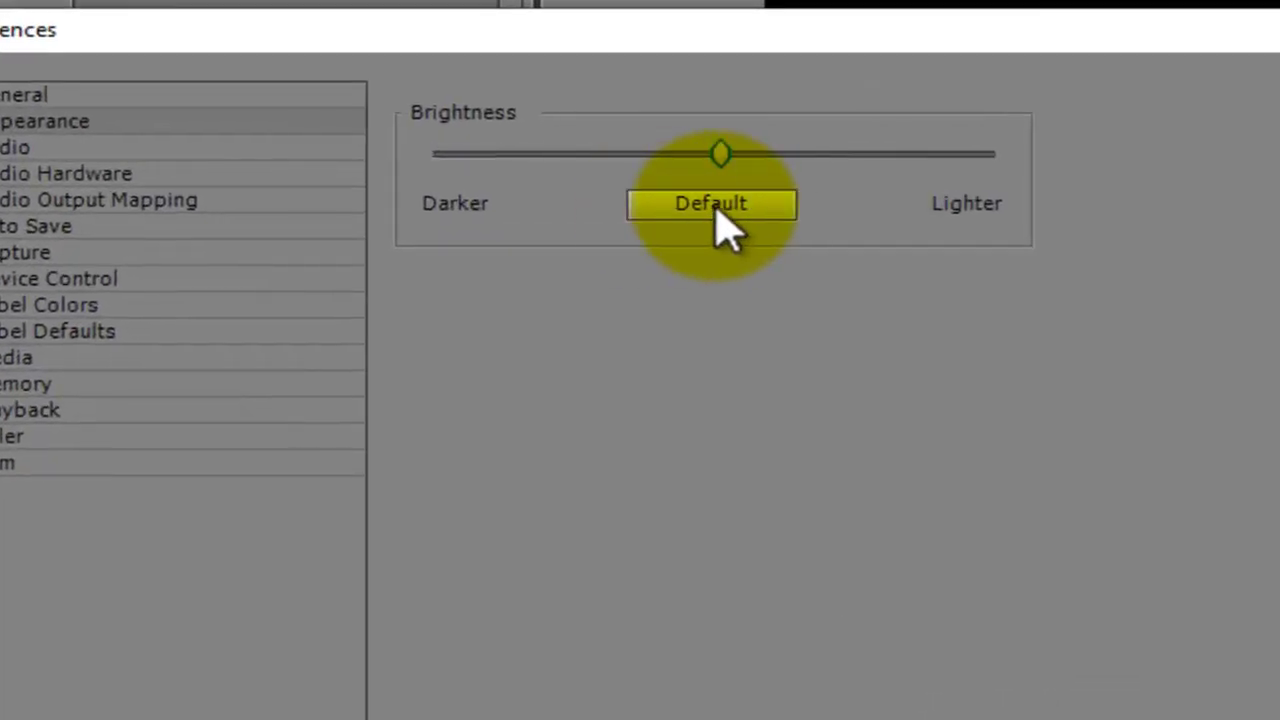
Step: Reset the interface brightness to its default and apply the preferences
{"action": "left_click", "coordinate": [716, 206]}
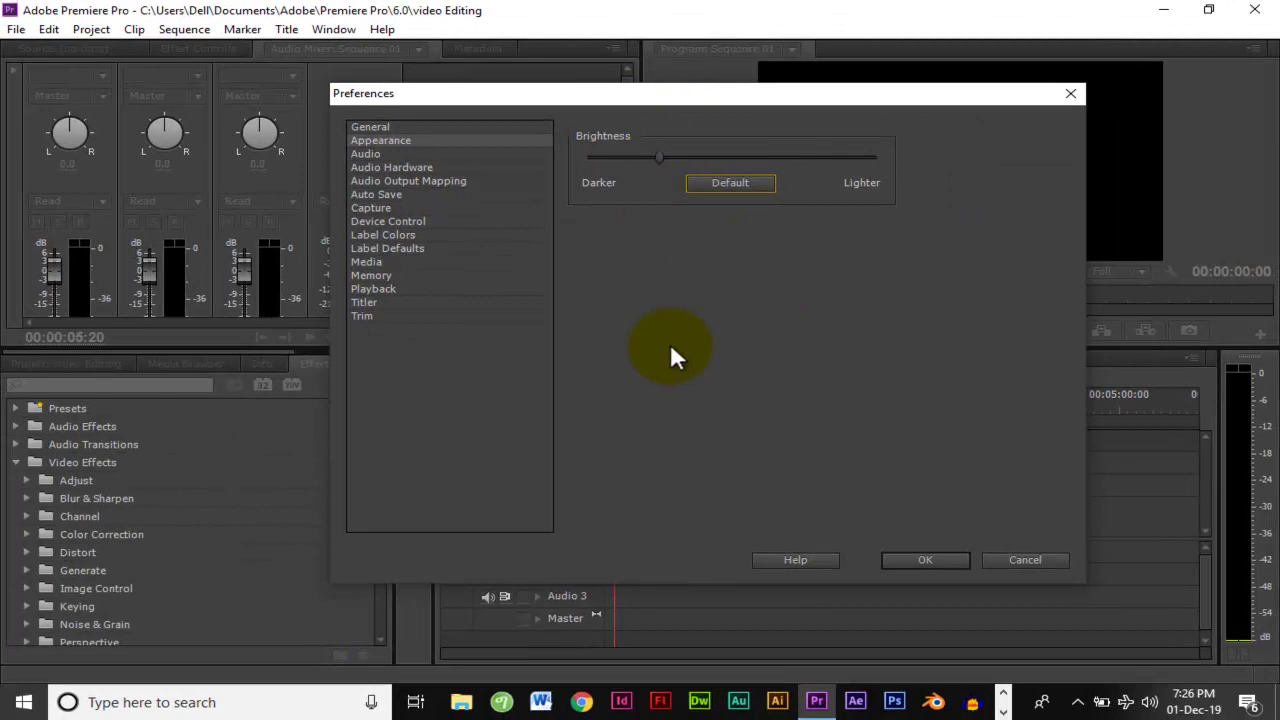
{"action": "left_click", "coordinate": [927, 562]}
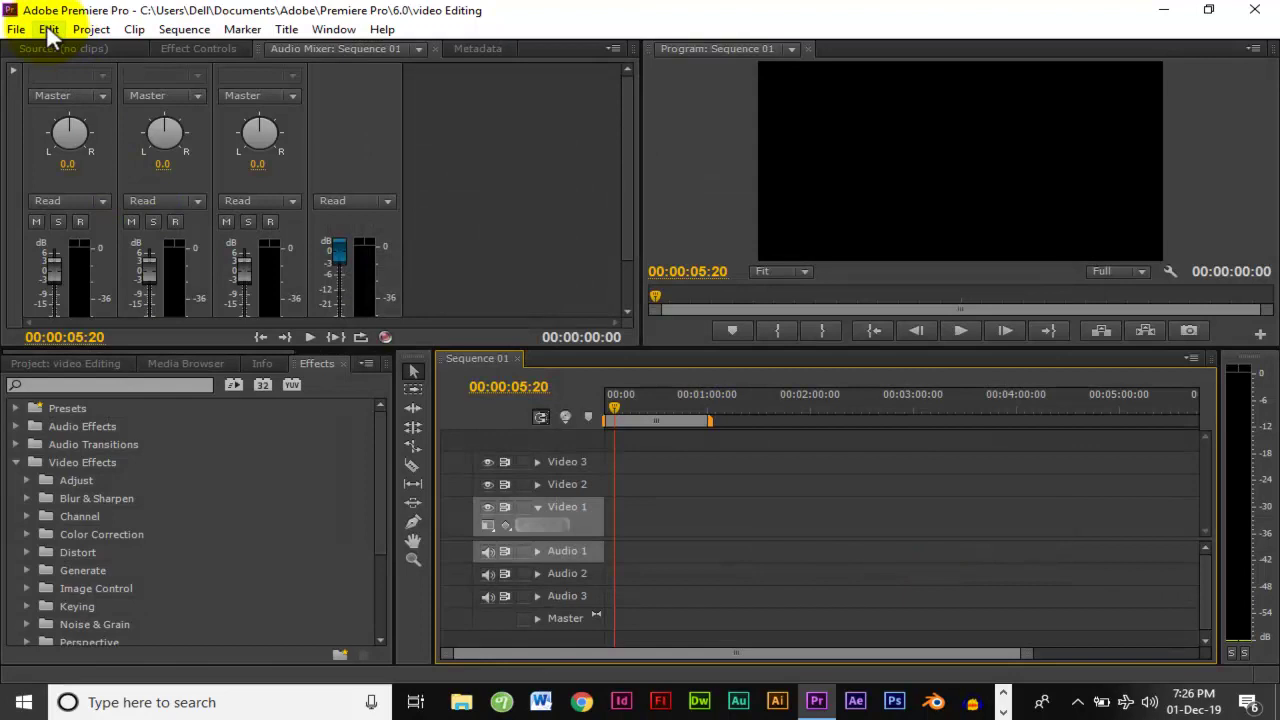
Step: Enable Default scale to frame size in the General preferences
{"action": "left_click", "coordinate": [47, 29]}
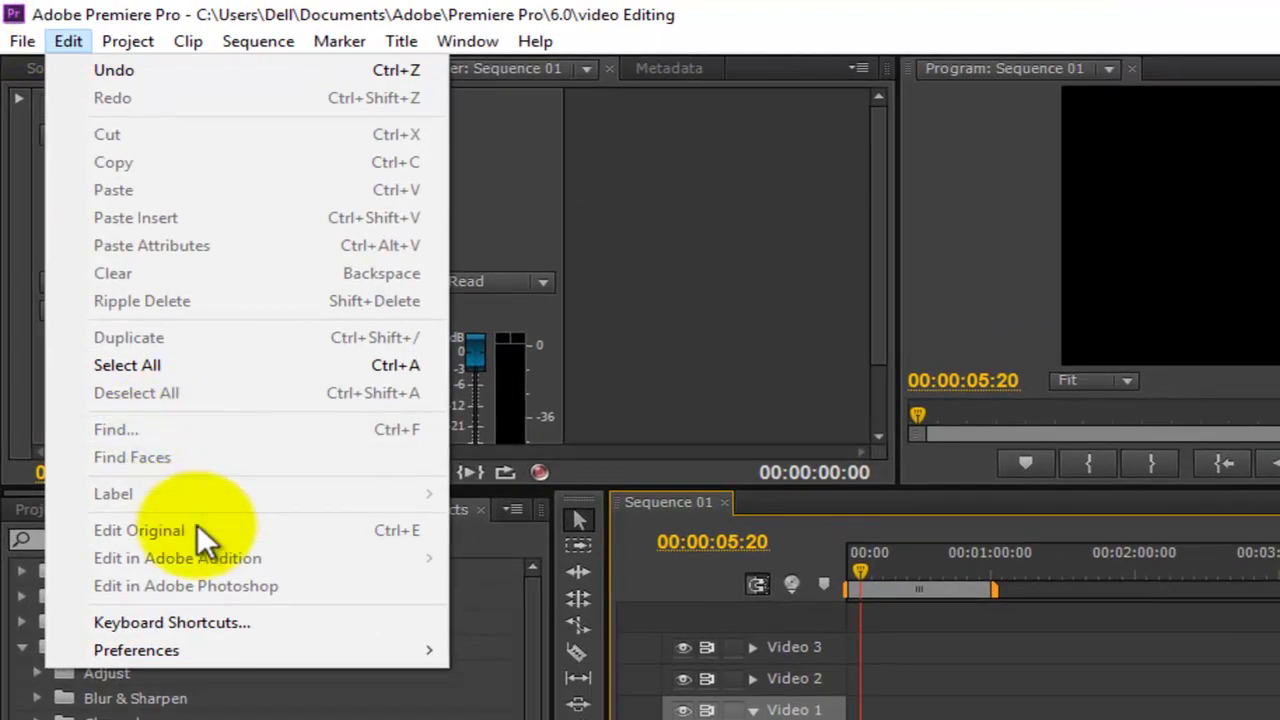
{"action": "mouse_move", "coordinate": [432, 651]}
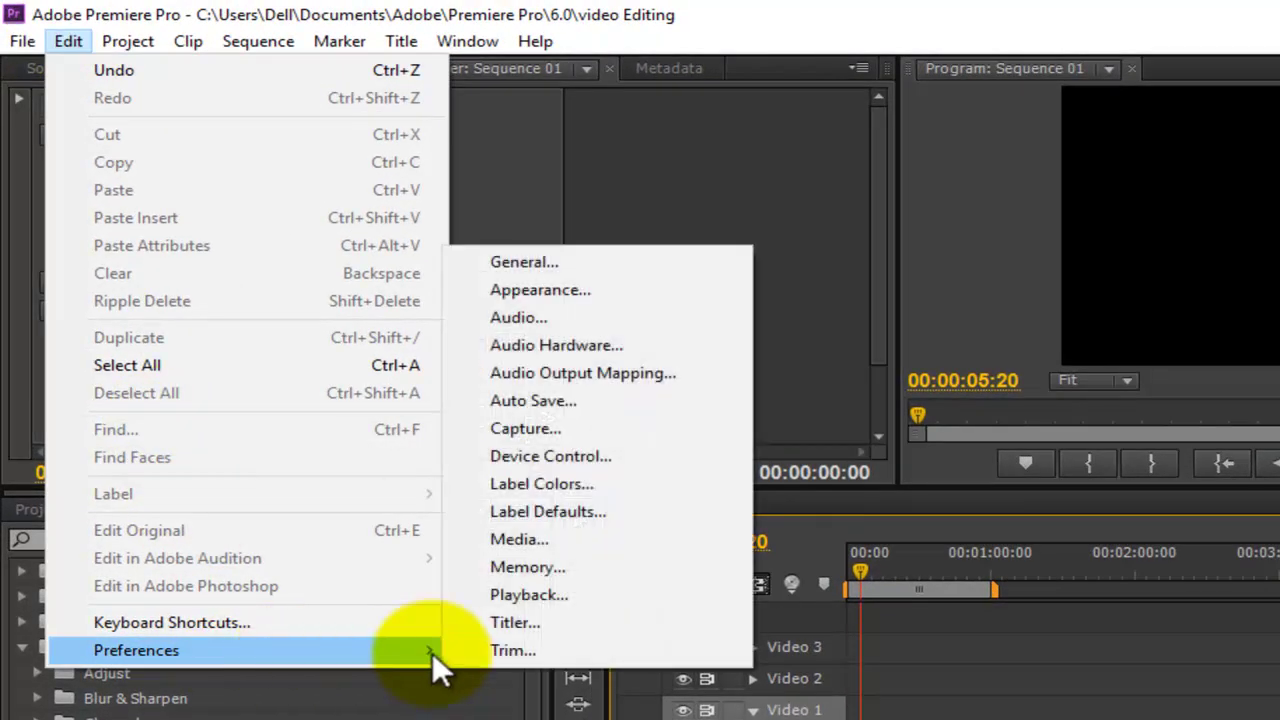
{"action": "left_click", "coordinate": [522, 262]}
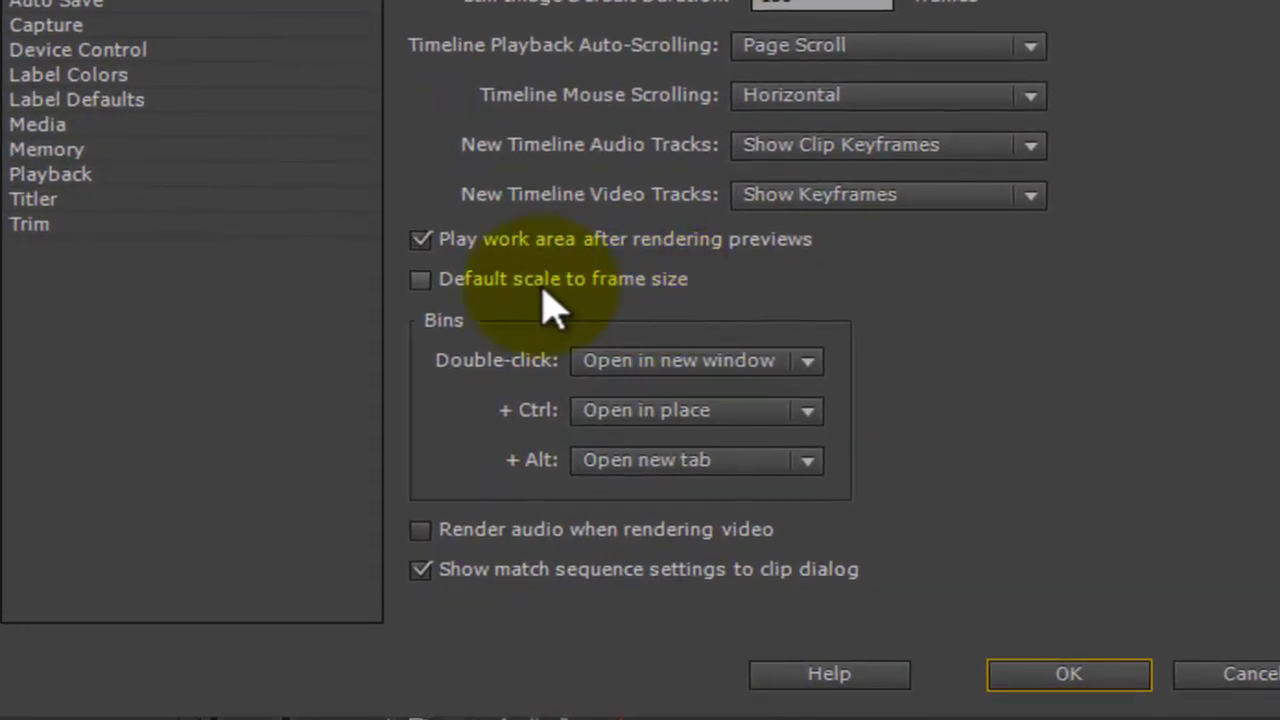
{"action": "left_click", "coordinate": [422, 281]}
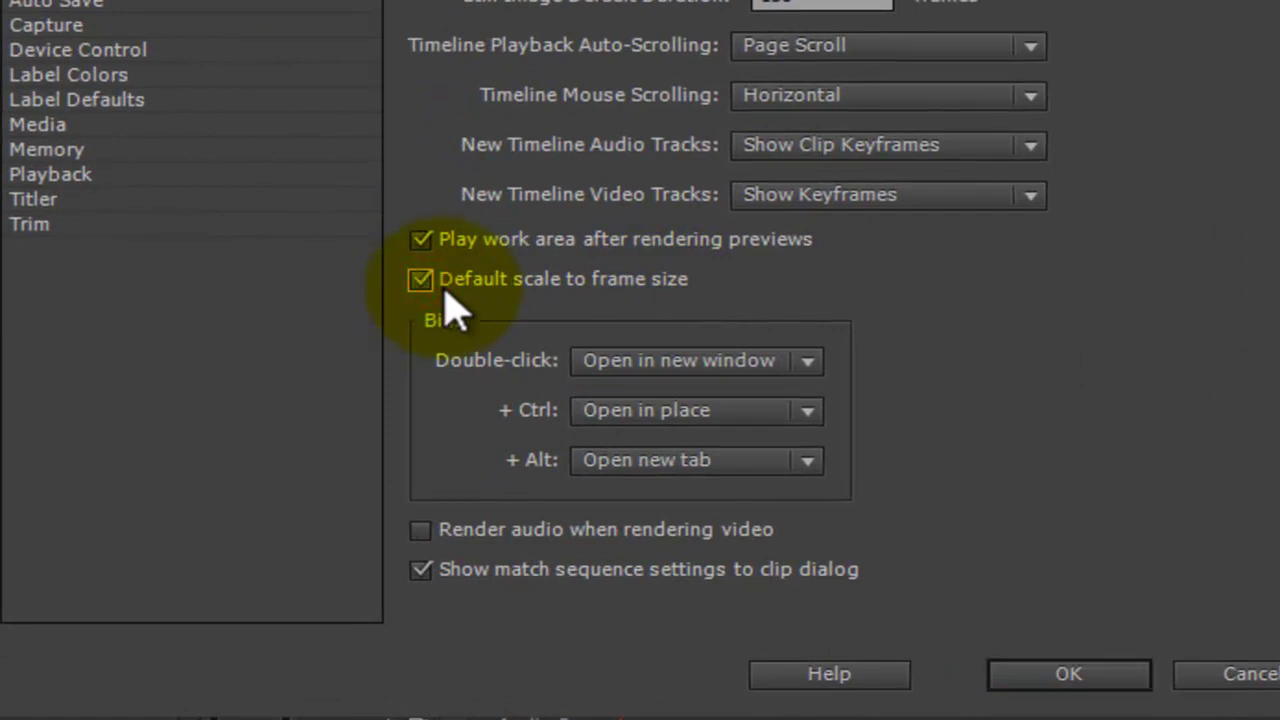